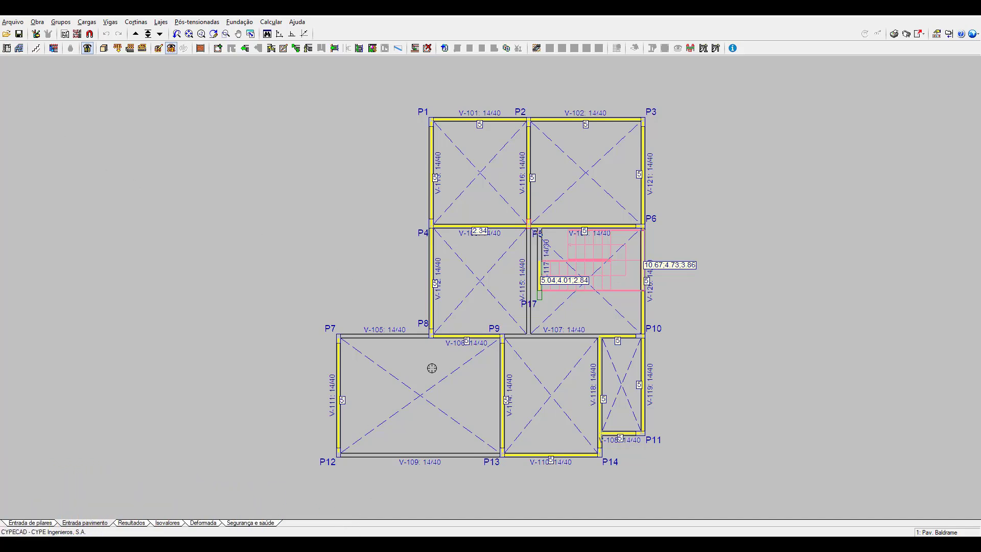
- Open the column reinforcement tables from the bar steel settings in the project's general data
left_click(37, 22)
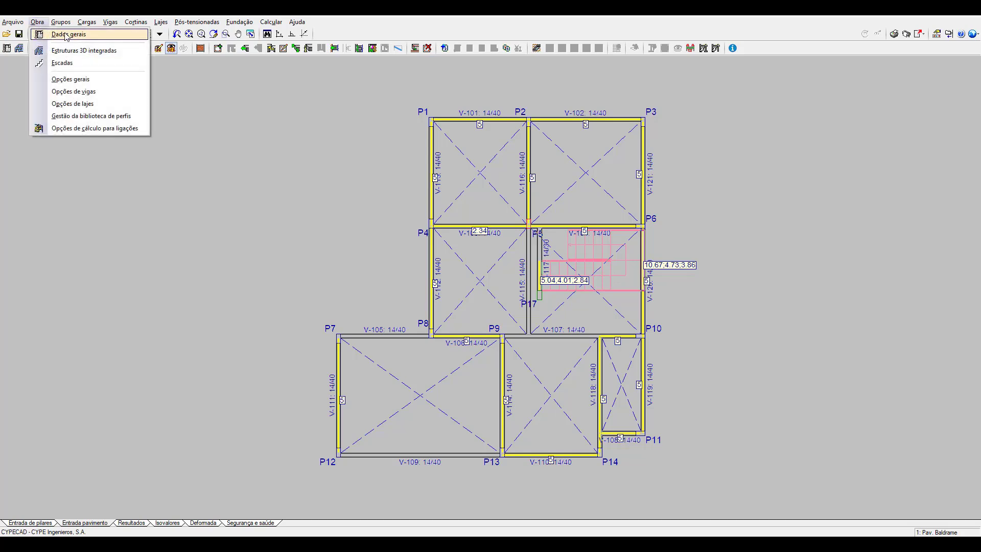
left_click(66, 35)
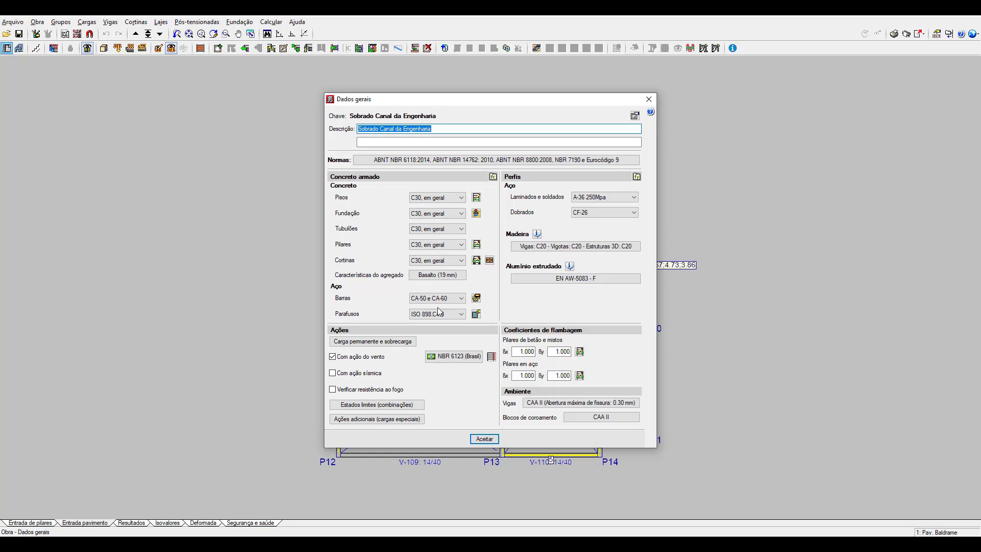
left_click(477, 298)
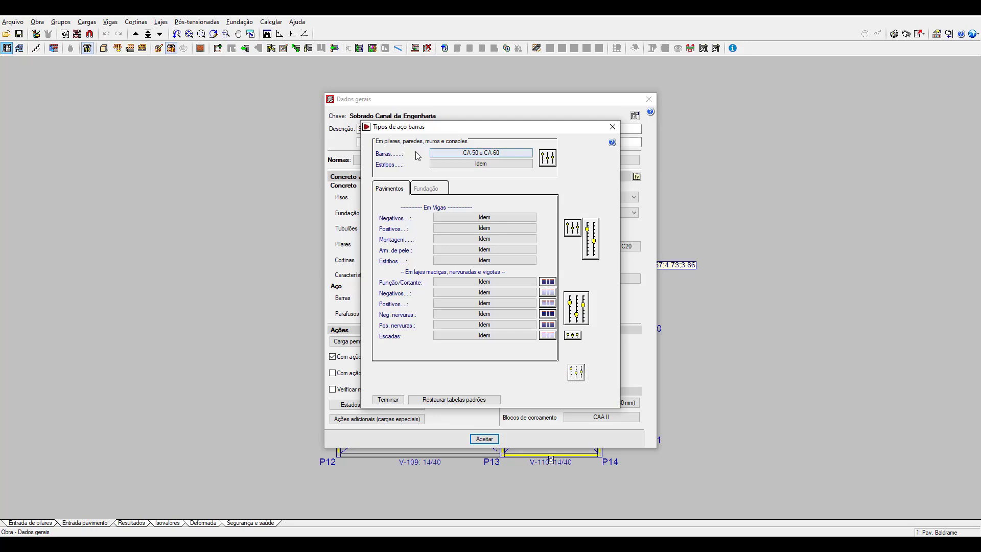
left_click(547, 158)
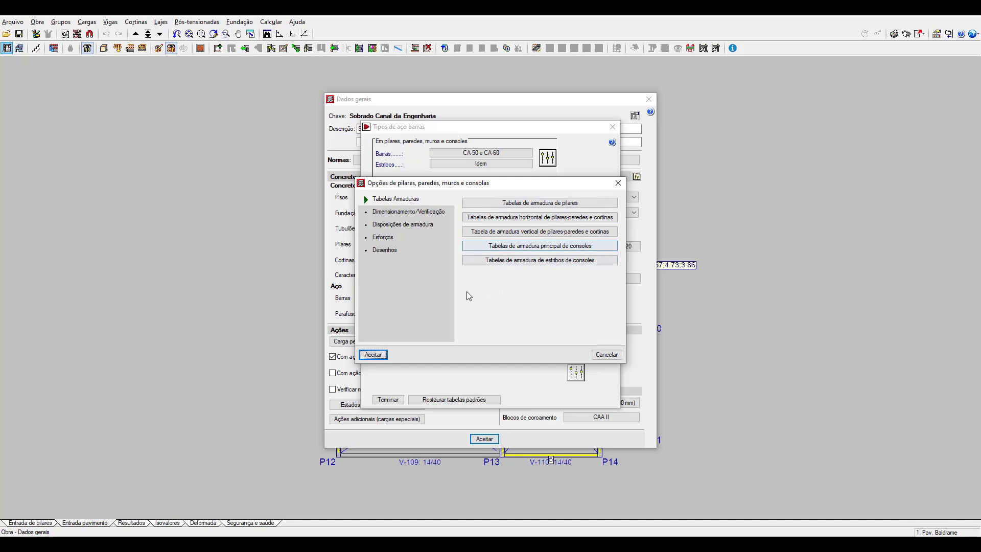
left_click(531, 204)
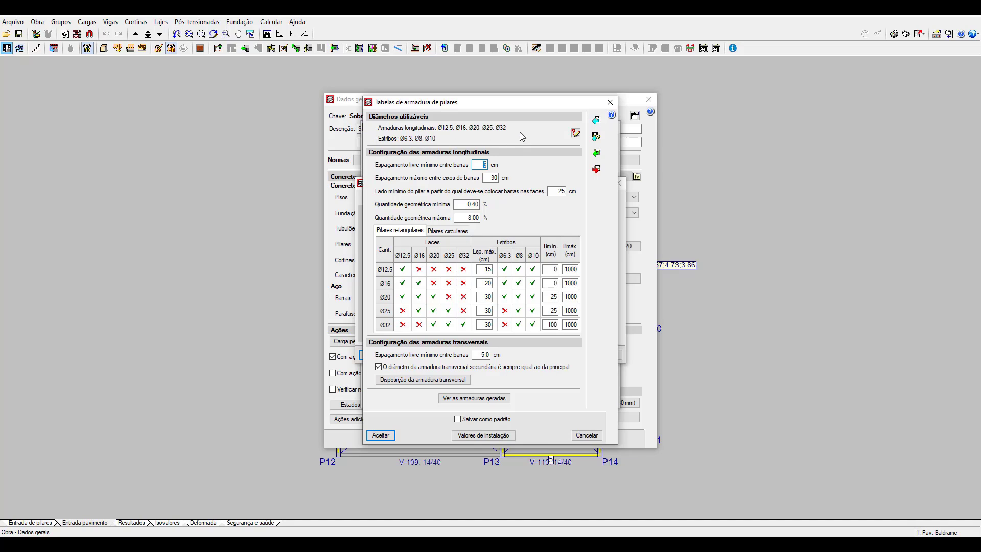
- Limit the usable column bar diameters to Ø10, Ø12.5 and Ø16 longitudinally and Ø5, Ø6.3 and Ø8 for stirrups
left_click(576, 133)
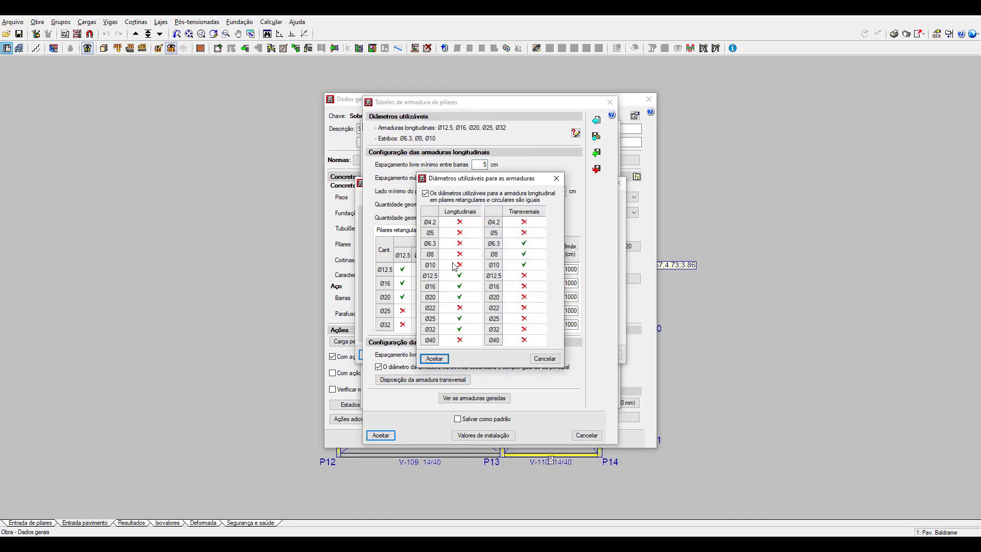
left_click(460, 265)
left_click(461, 331)
left_click(459, 299)
left_click(458, 264)
left_click(524, 233)
left_click(434, 358)
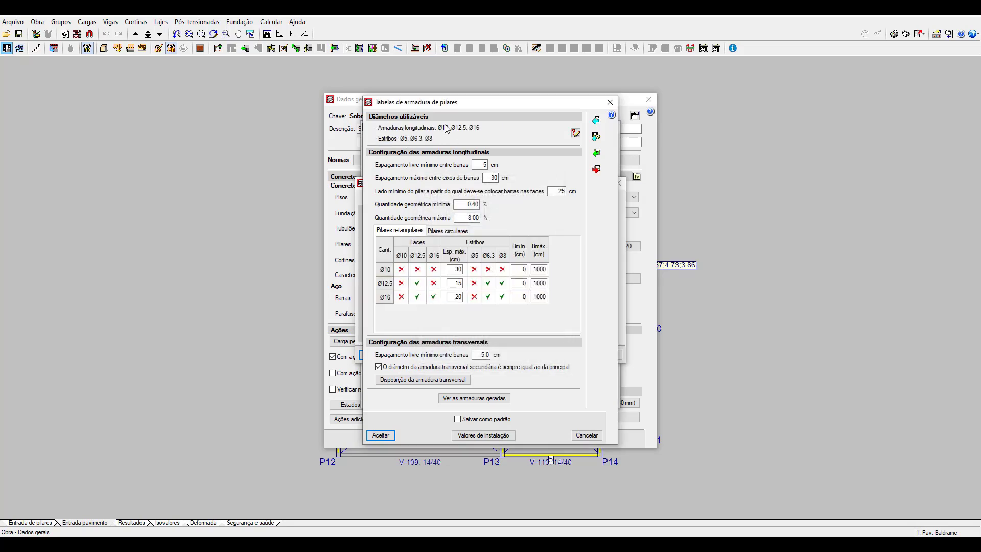
- For rectangular columns, allow Ø5 stirrups with Ø12.5 and Ø16 corner bars, and Ø5, Ø6.3 and Ø8 stirrups with Ø10 bars
left_click(475, 283)
left_click(474, 296)
left_click(474, 269)
left_click(488, 269)
left_click(501, 270)
- Adjust the rectangular columns' permitted face bars for Ø10 and Ø16 corner bars and edit the maximum stirrup spacings
left_click(418, 269)
left_click(417, 297)
double_click(450, 269)
left_click(462, 282)
left_click(433, 297)
left_click(454, 297)
- For circular columns, edit the Ø10 stirrup spacing, allow all stirrup diameters with Ø10 bars, and allow Ø5 stirrups with Ø12.5 and Ø16
left_click(443, 232)
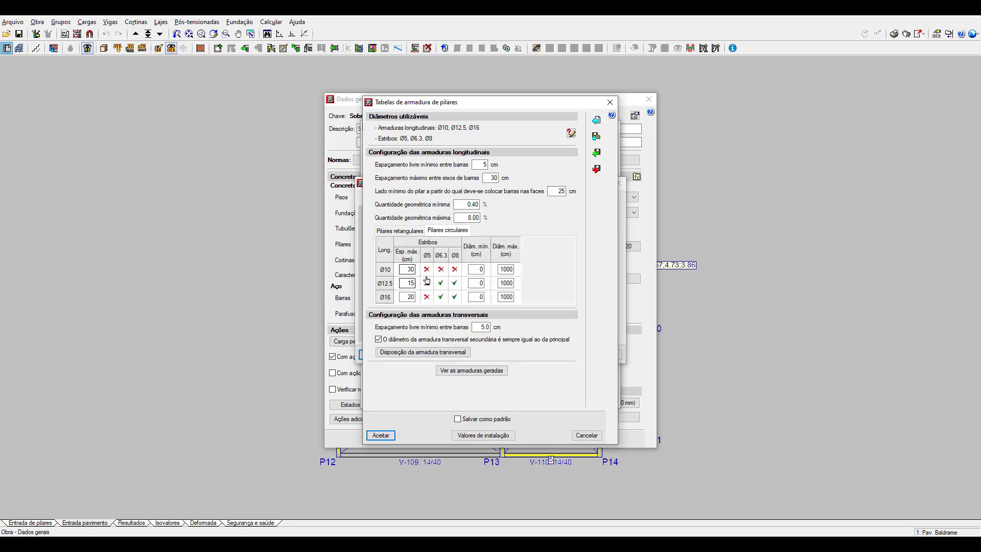
left_click(408, 269)
left_click(440, 269)
left_click(426, 269)
left_click(455, 269)
left_click(427, 283)
left_click(426, 297)
left_click(380, 435)
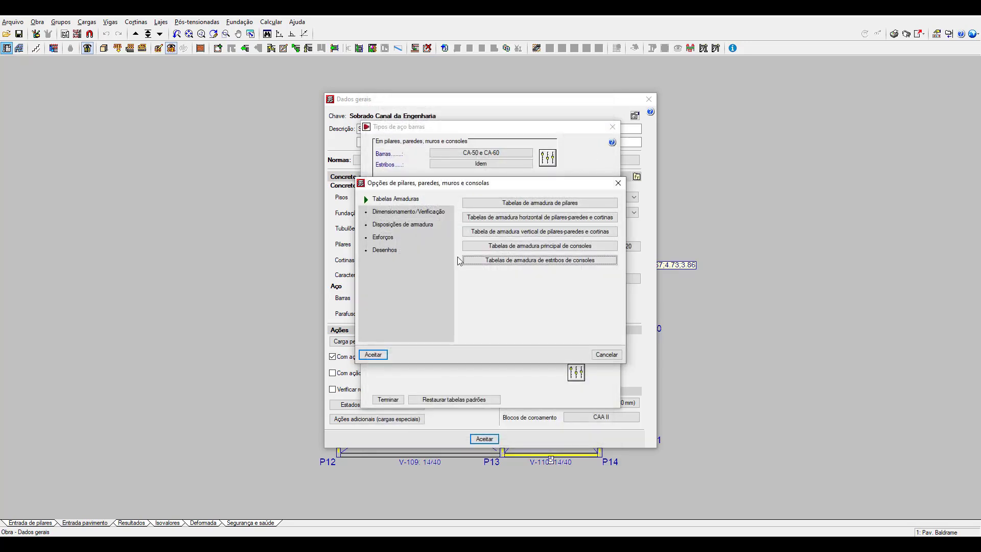
- Edit the multiple used for rounding column bar lengths in the reinforcement layout options and accept it
left_click(402, 226)
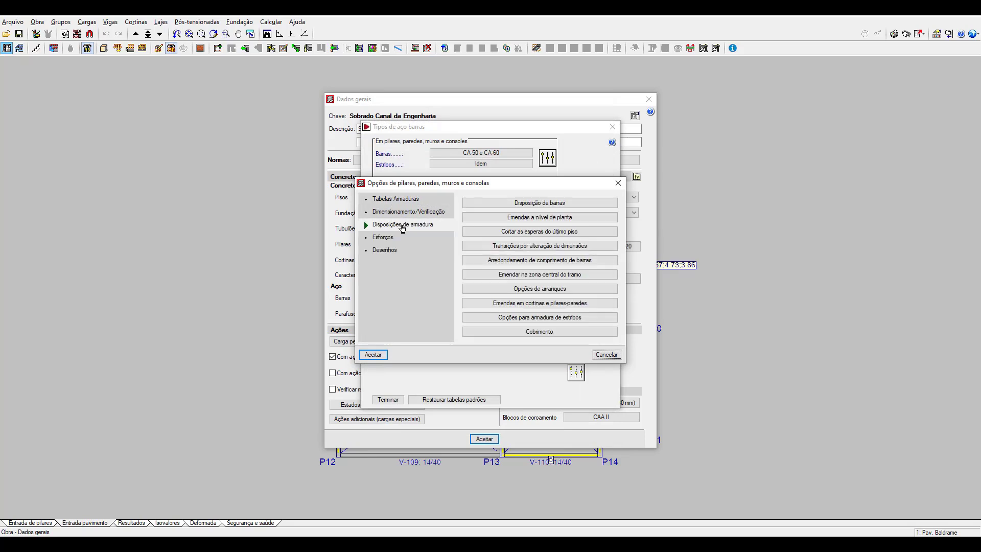
left_click(527, 262)
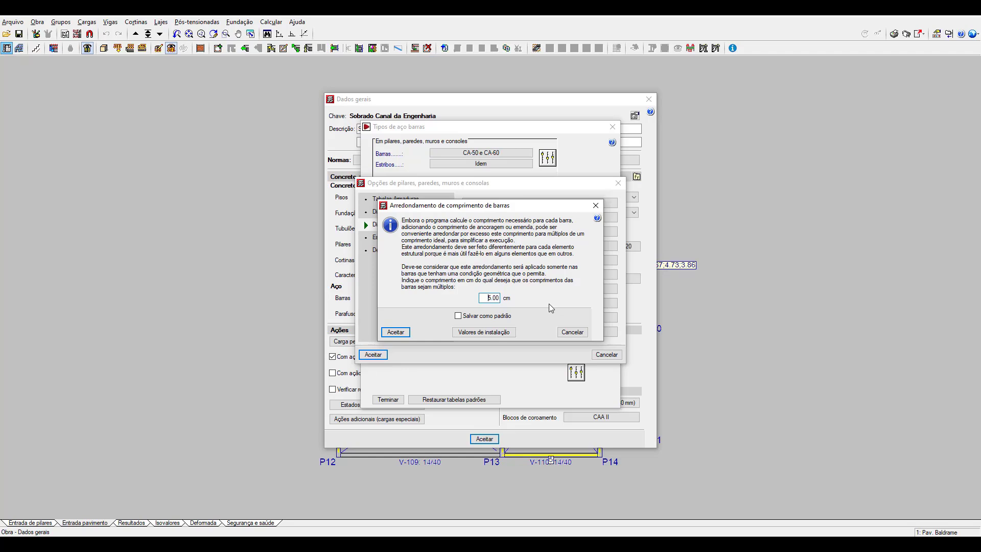
left_click_drag(483, 297, 509, 301)
left_click(485, 298)
double_click(489, 298)
left_click(487, 298)
left_click(395, 332)
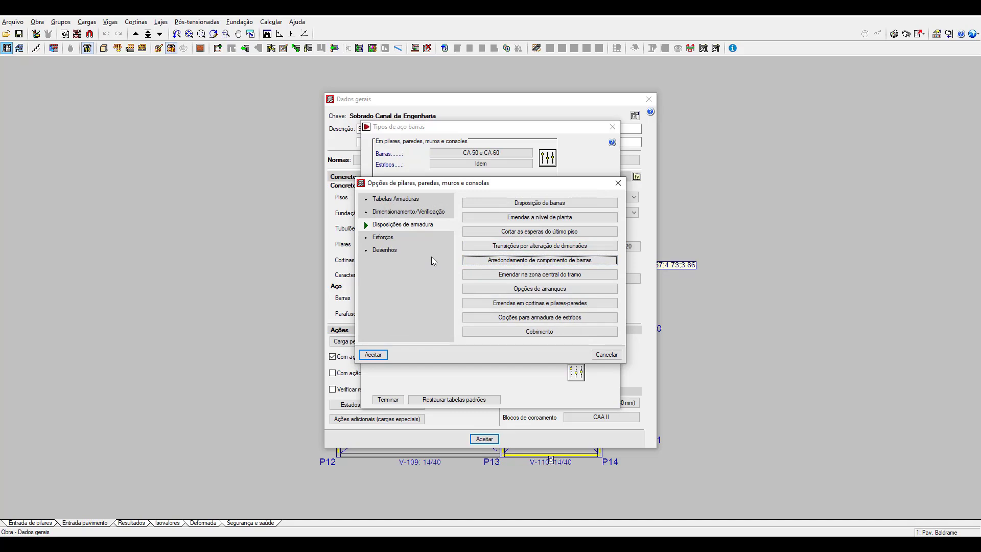
- Review the column cover and the drawing convention for columns and walls, and accept the column options
left_click(520, 333)
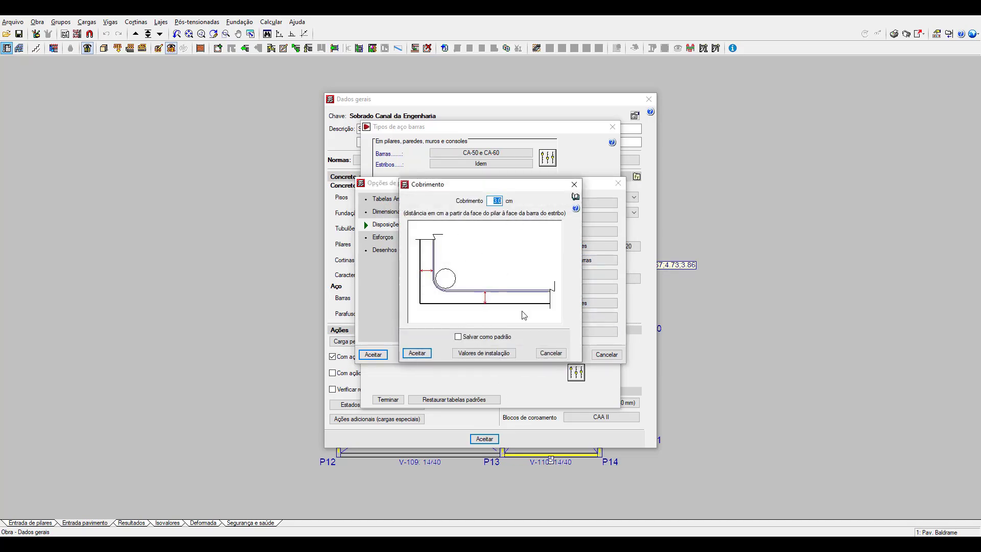
left_click(417, 353)
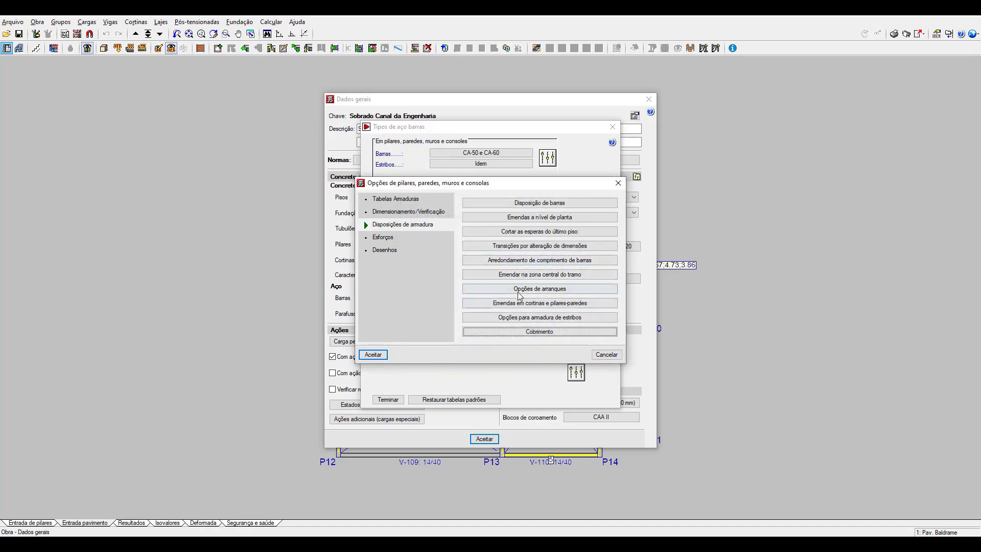
left_click(386, 250)
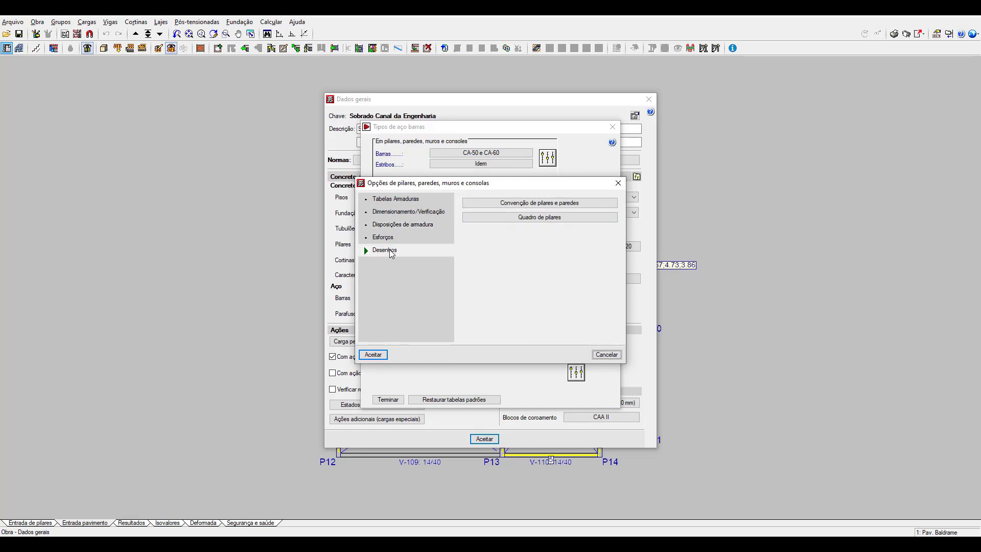
left_click(513, 204)
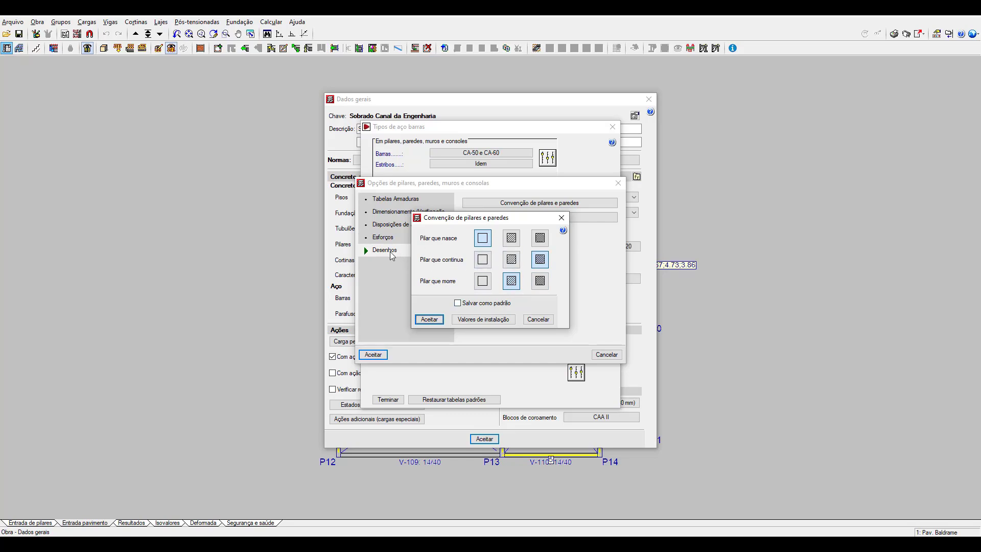
left_click_drag(520, 220, 526, 223)
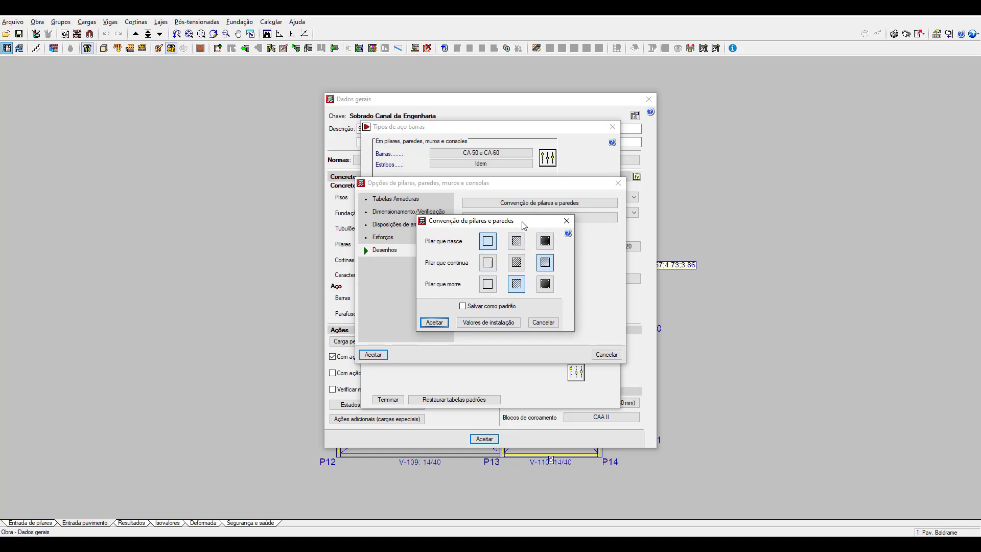
left_click(434, 323)
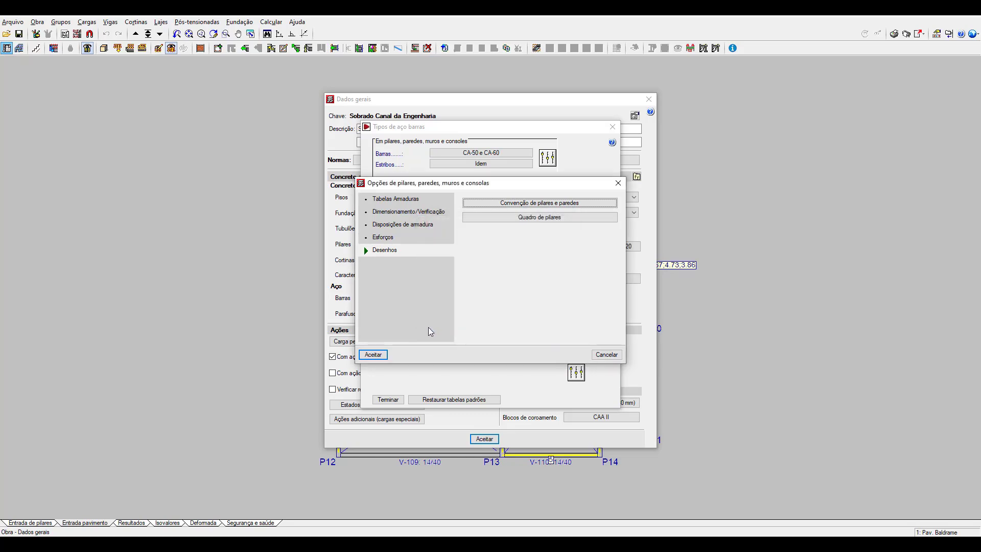
left_click(373, 354)
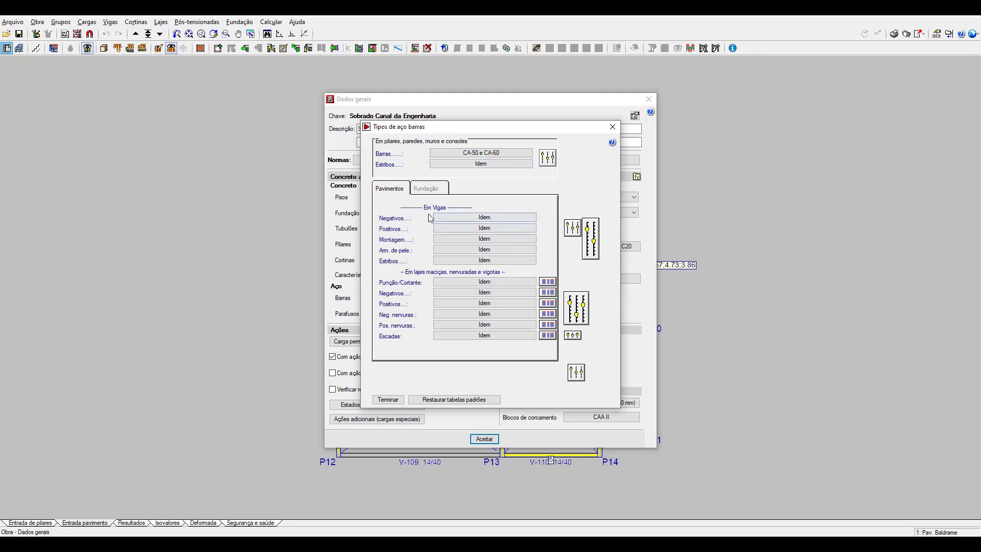
- Limit the admissible diameters of the beams' transverse reinforcement to Ø5, Ø6.3 and Ø8
left_click(573, 229)
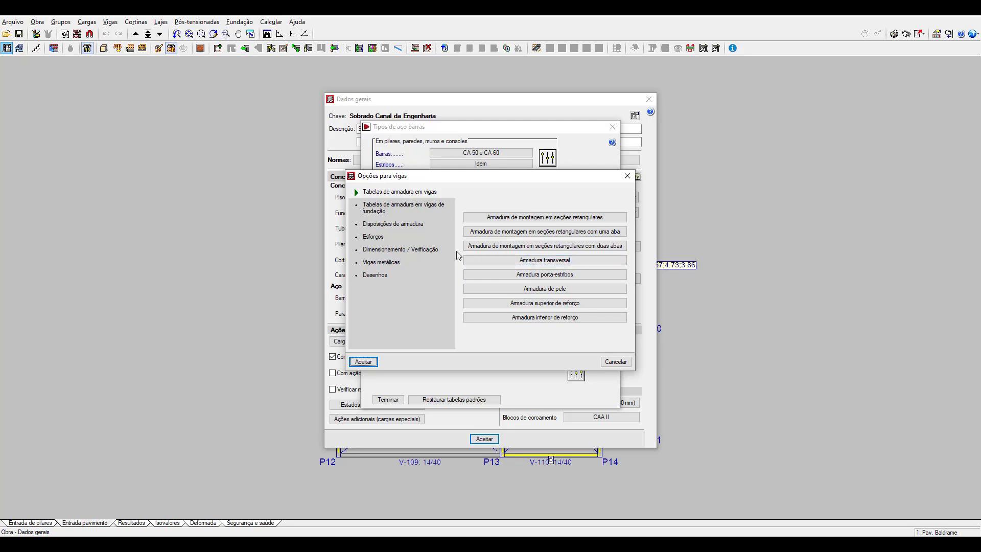
left_click(504, 262)
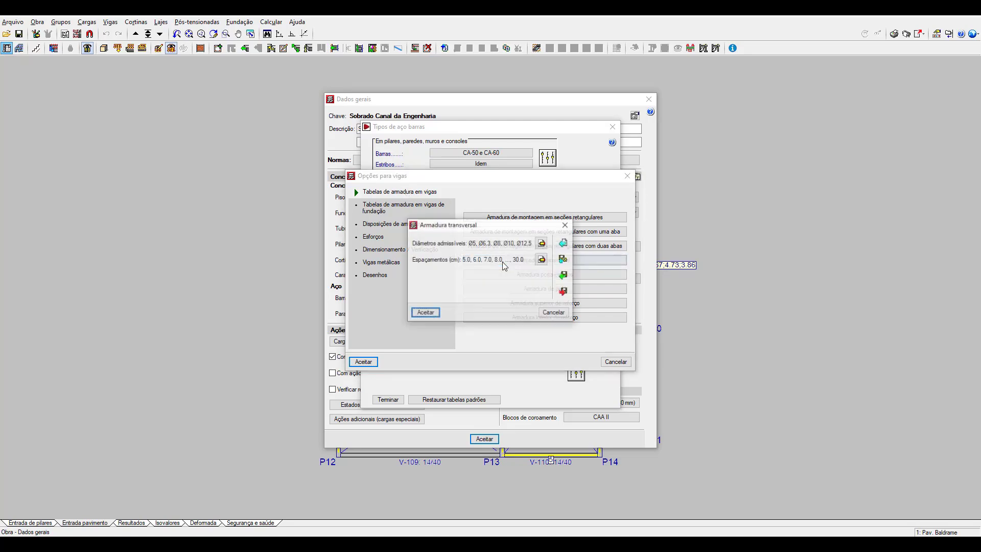
left_click(542, 244)
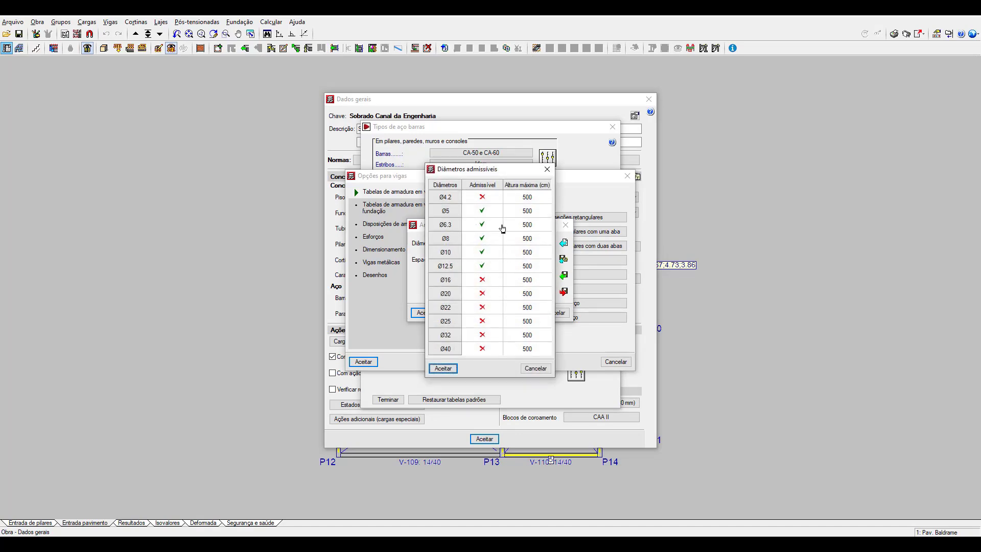
left_click(482, 266)
left_click(444, 369)
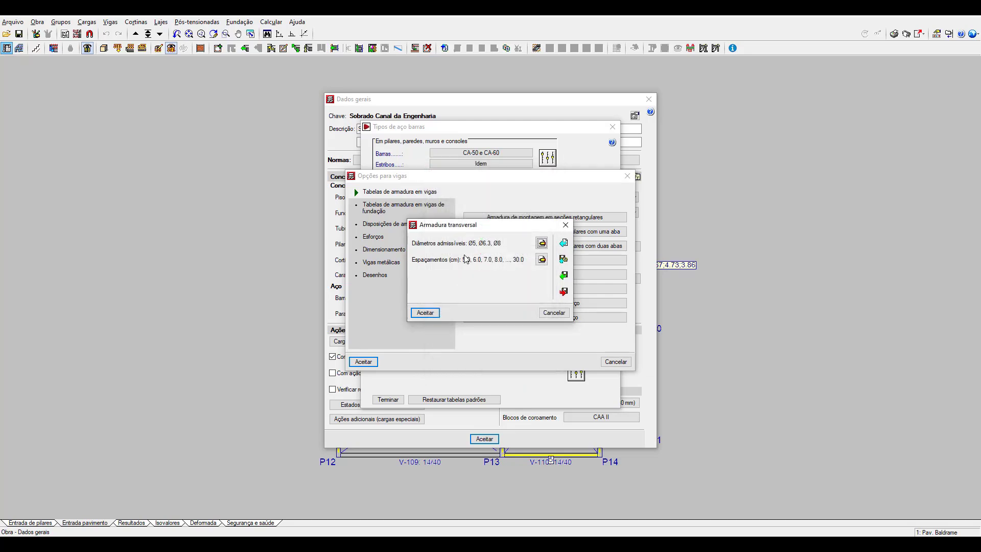
left_click(541, 259)
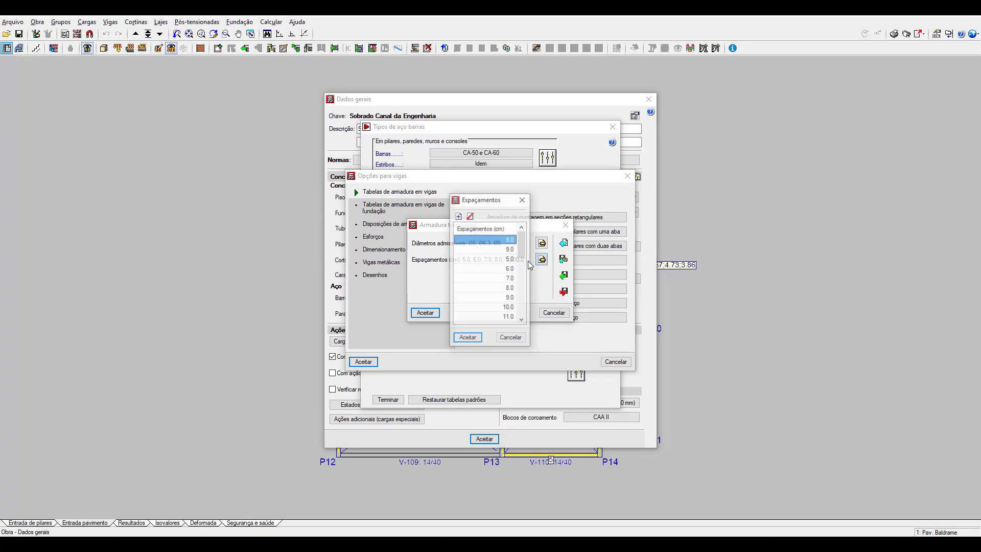
scroll(487, 265, "down", 6)
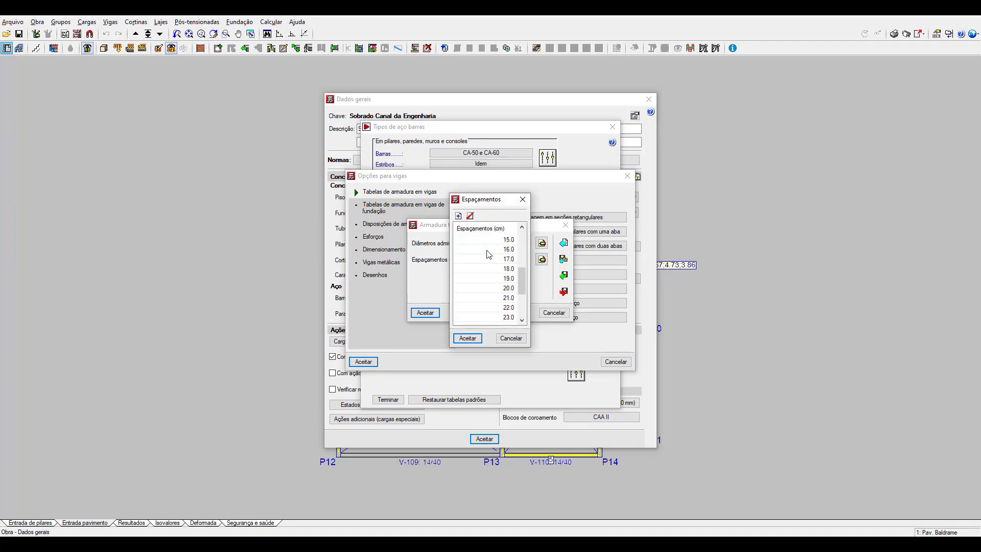
left_click(489, 318, "shift")
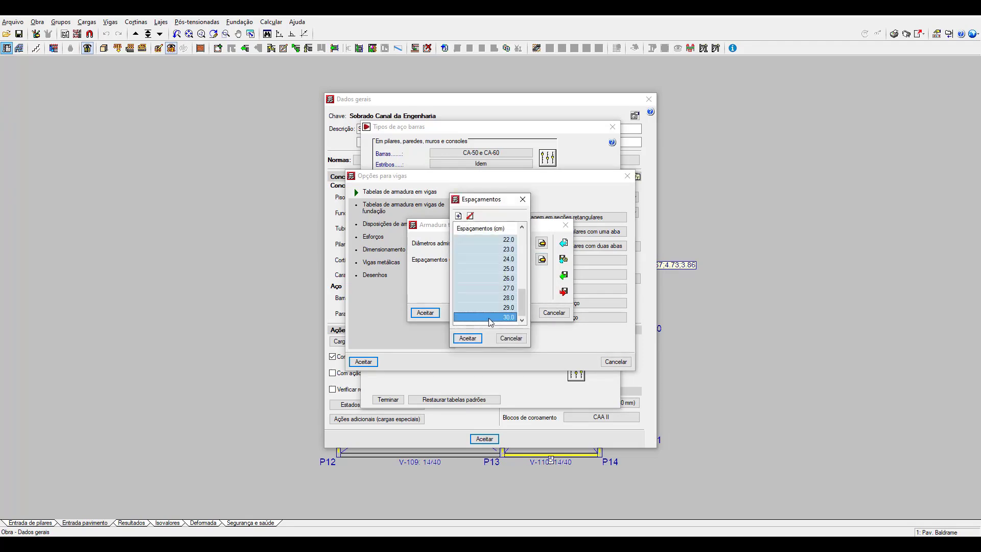
scroll(483, 284, "up", 7)
left_click(496, 239, "shift")
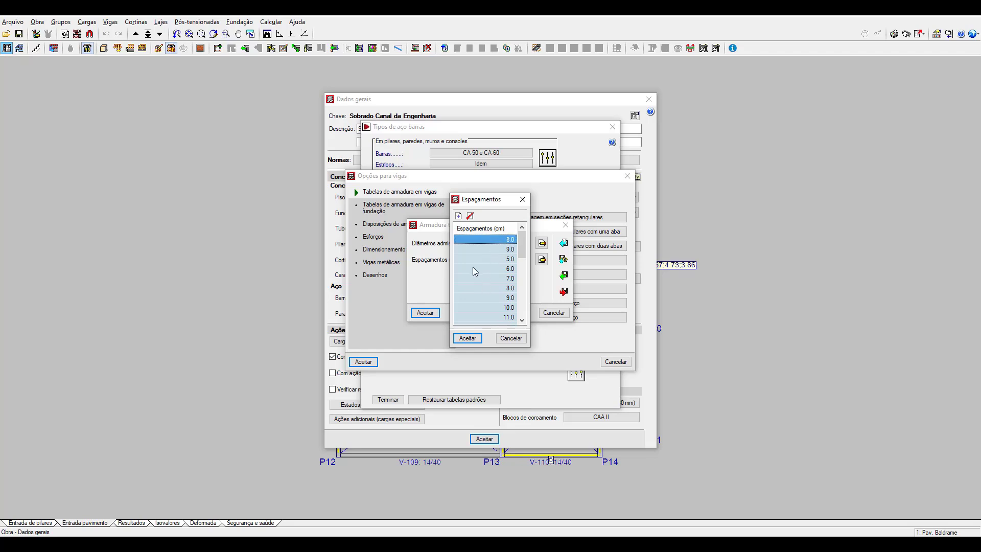
left_click(511, 338)
- Delete all existing spacings from the beams' transverse reinforcement table
left_click(541, 259)
left_click(485, 249)
left_click(470, 215)
scroll(491, 256, "down", 6)
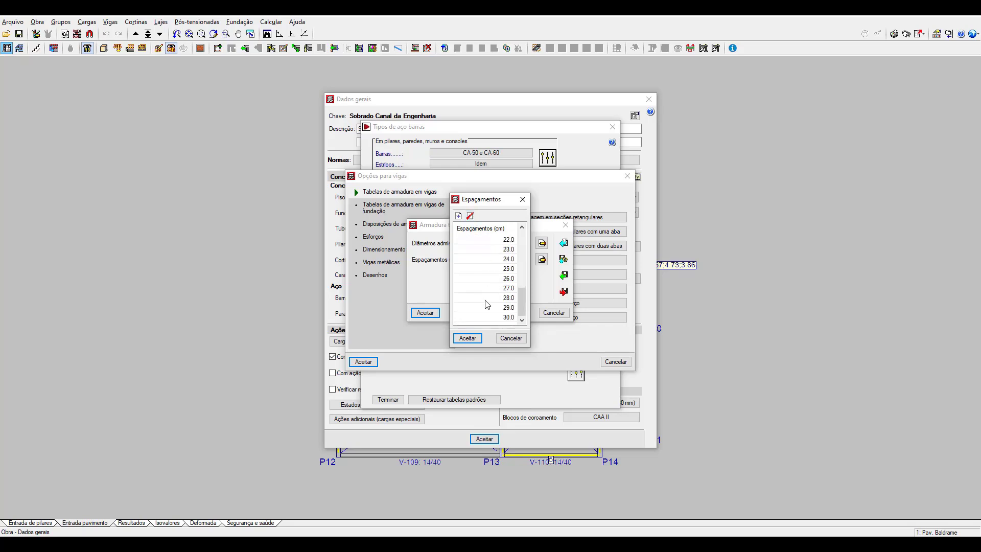
left_click(486, 316, "shift")
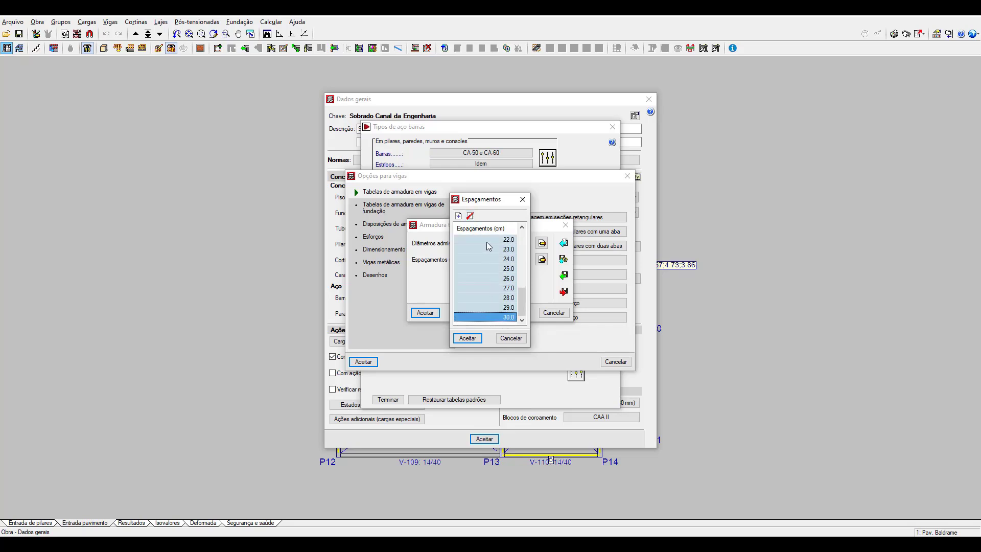
left_click(470, 215)
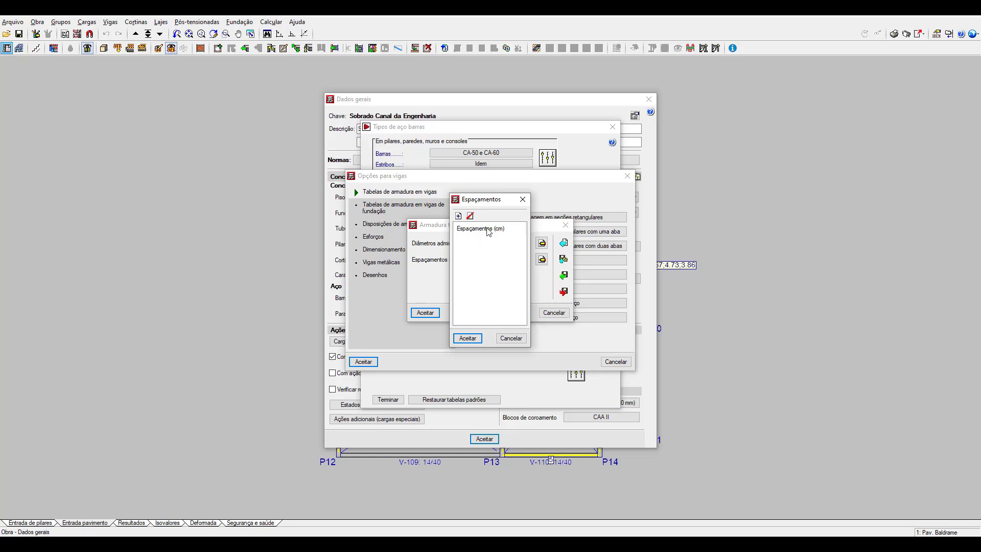
- Add transverse reinforcement spacings of 10 cm and 15 cm to the empty list
left_click(458, 216)
left_click(505, 238)
type("10")
key("Return")
left_click(458, 216)
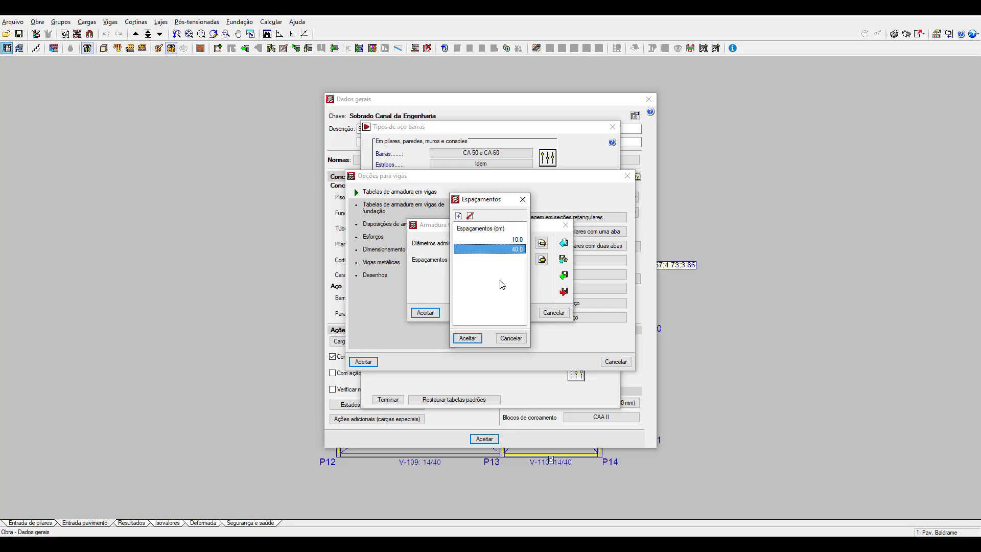
type("15")
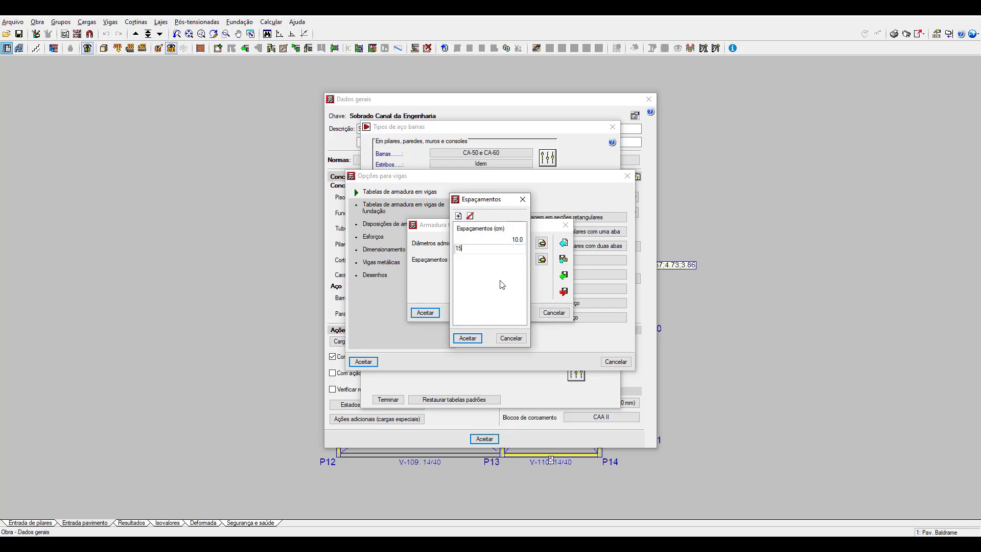
key("Return")
- Change the 15 cm transverse reinforcement spacing to 11 cm and add spacings of 12 cm and 13 cm
left_click(458, 216)
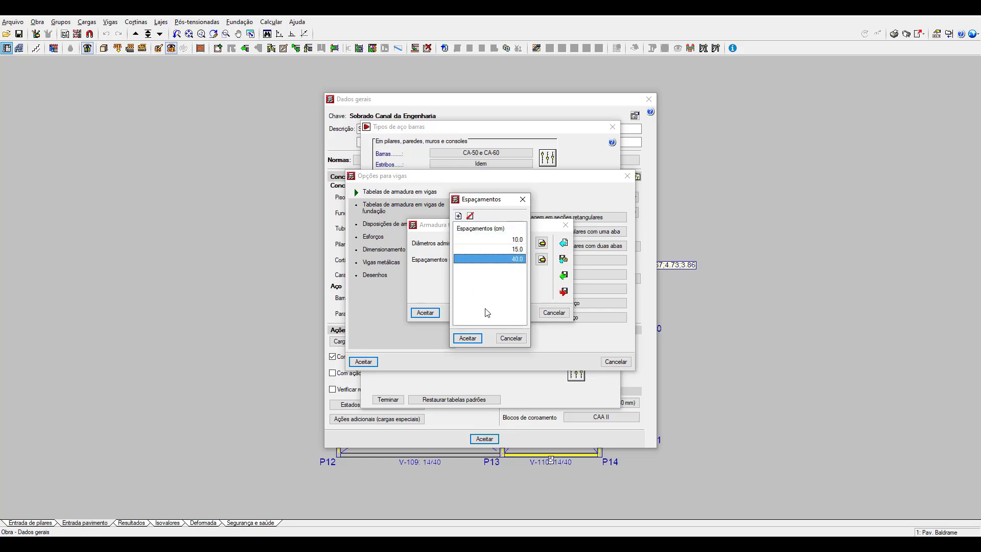
left_click(513, 250)
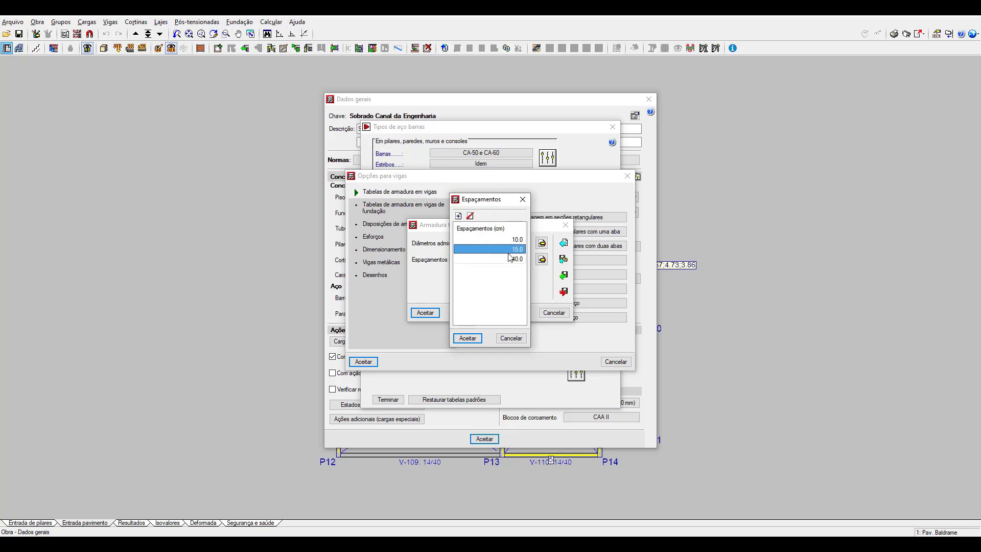
left_click(513, 251)
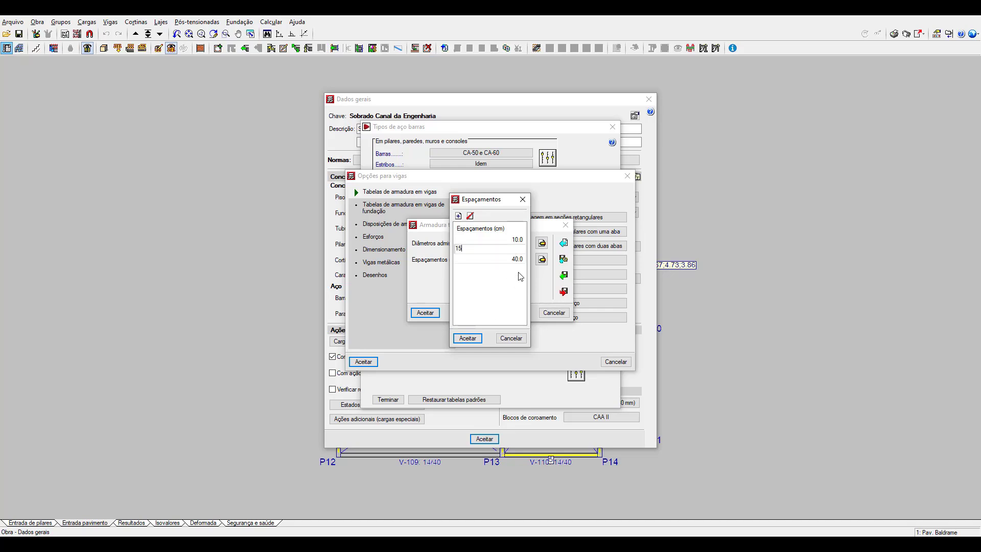
key("BackSpace")
type("1")
key("Return")
left_click(518, 261)
left_click(459, 215)
left_click(492, 270)
type("13")
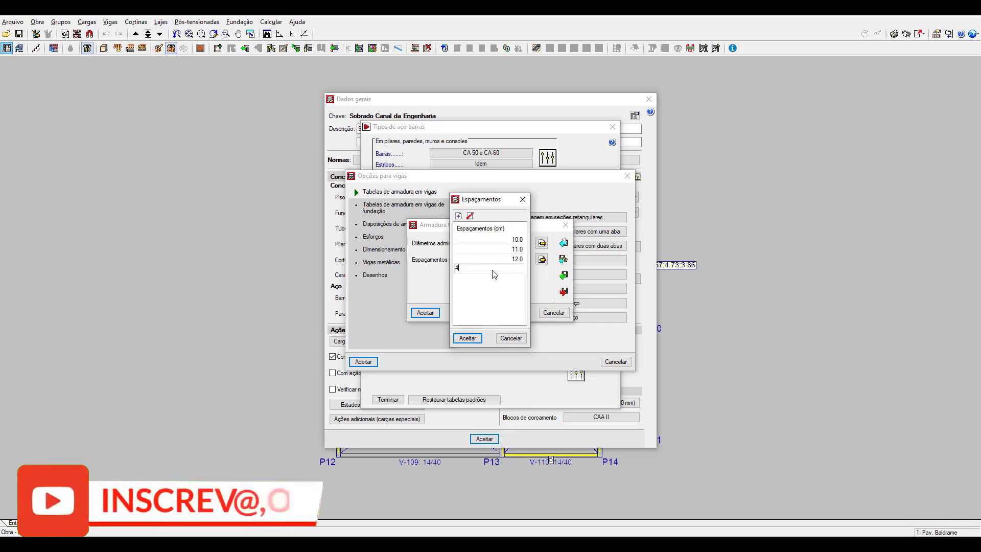
- Add spacings of 14, 15, 16 and 17 cm to the beams' transverse reinforcement list
left_click(459, 216)
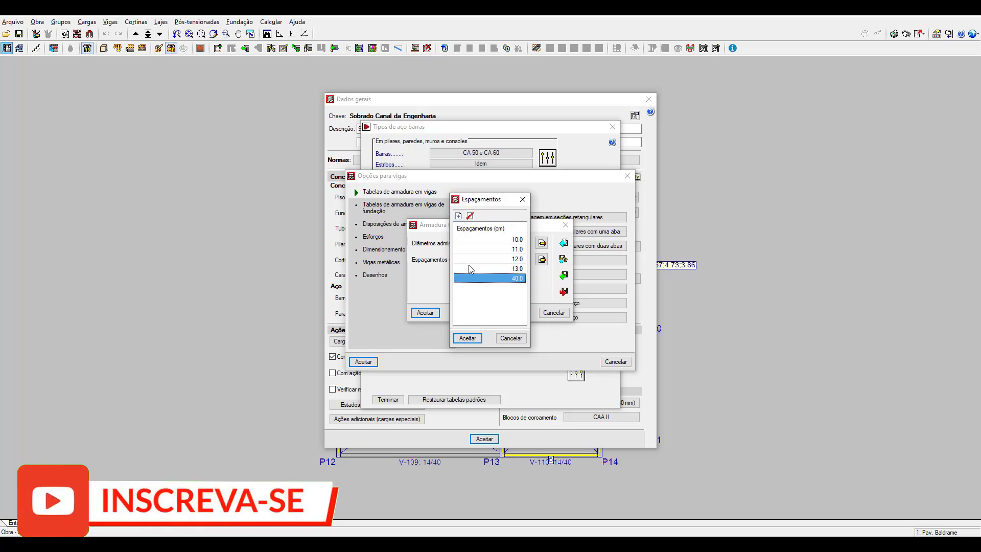
left_click(467, 276)
type("14")
left_click(458, 216)
type("15")
left_click(458, 216)
type("16")
left_click(458, 216)
type("17")
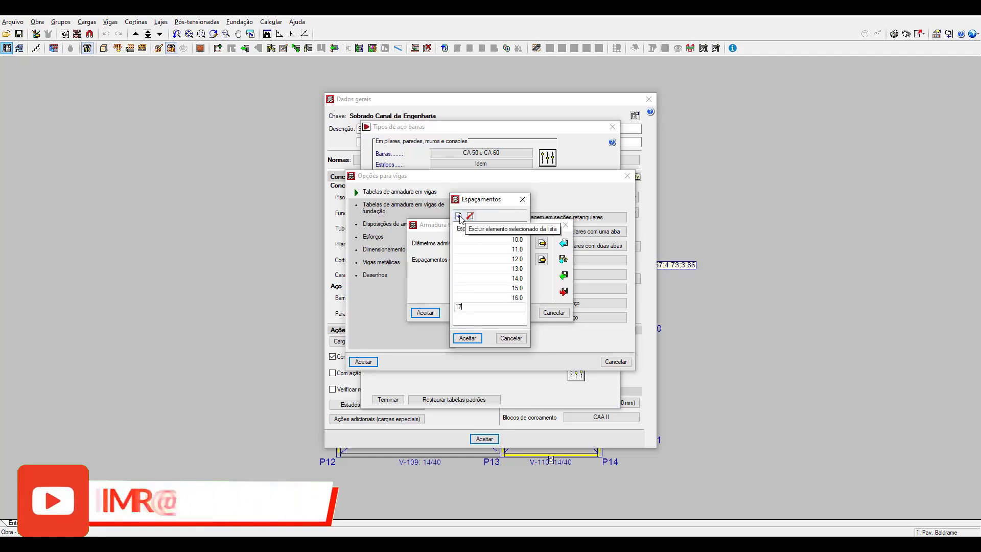
- Add spacings of 18, 19 and 20 cm to the list and delete the surplus 40 cm row
left_click(458, 216)
type("18")
left_click(457, 216)
type("19")
left_click(458, 215)
type("20")
left_click(458, 215)
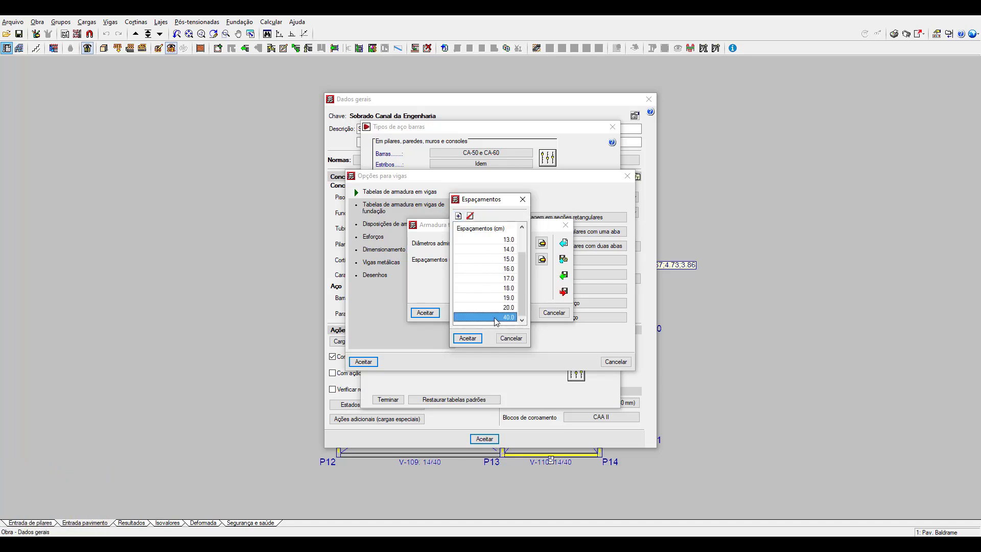
left_click(470, 215)
- Check the spacing list from 10 to 20 cm and accept it together with the beams' transverse reinforcement table
scroll(502, 286, "up", 1)
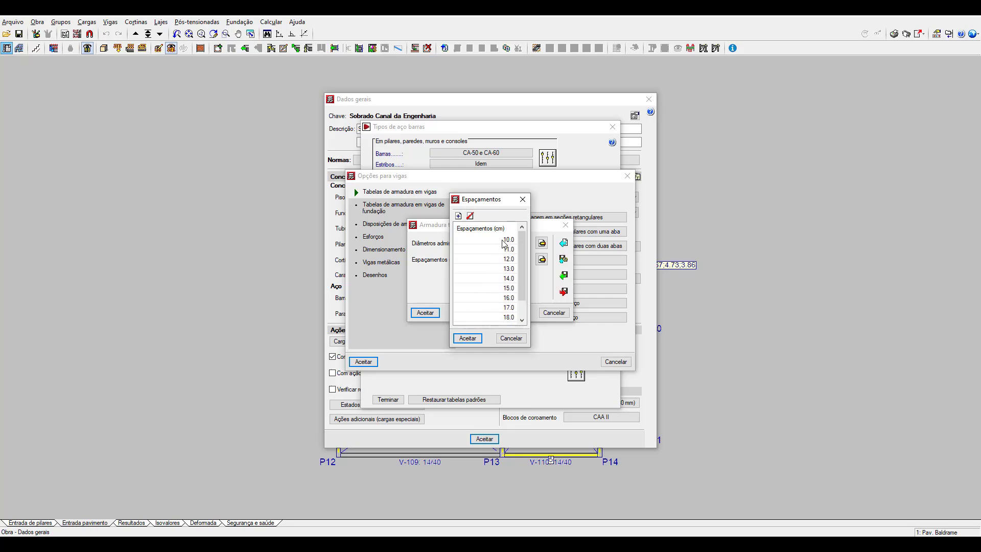
scroll(495, 312, "down", 1)
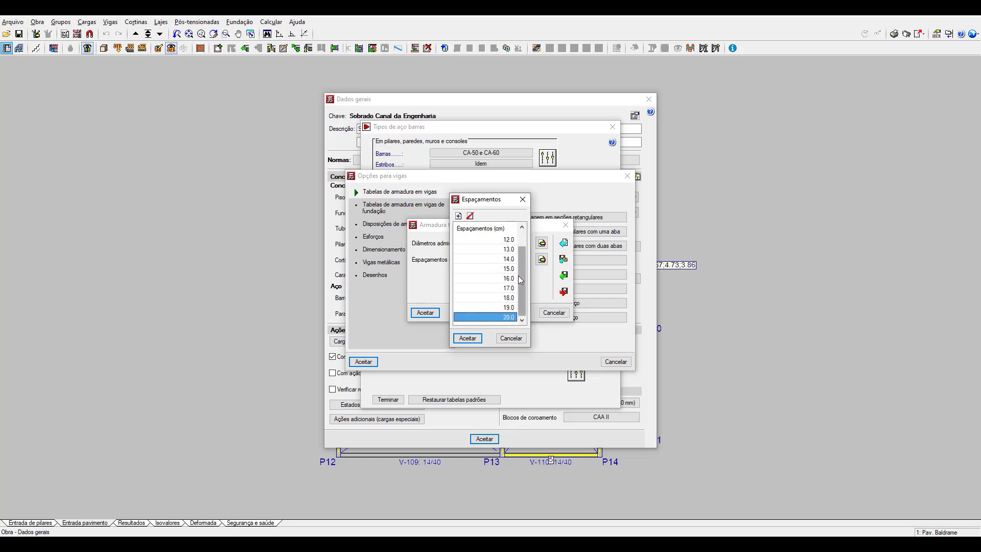
scroll(505, 250, "up", 1)
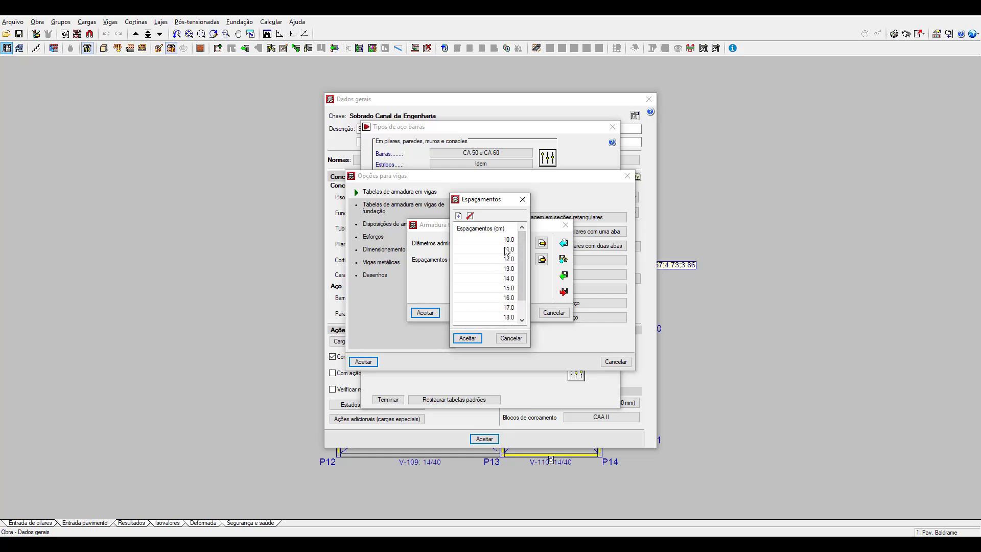
left_click(468, 339)
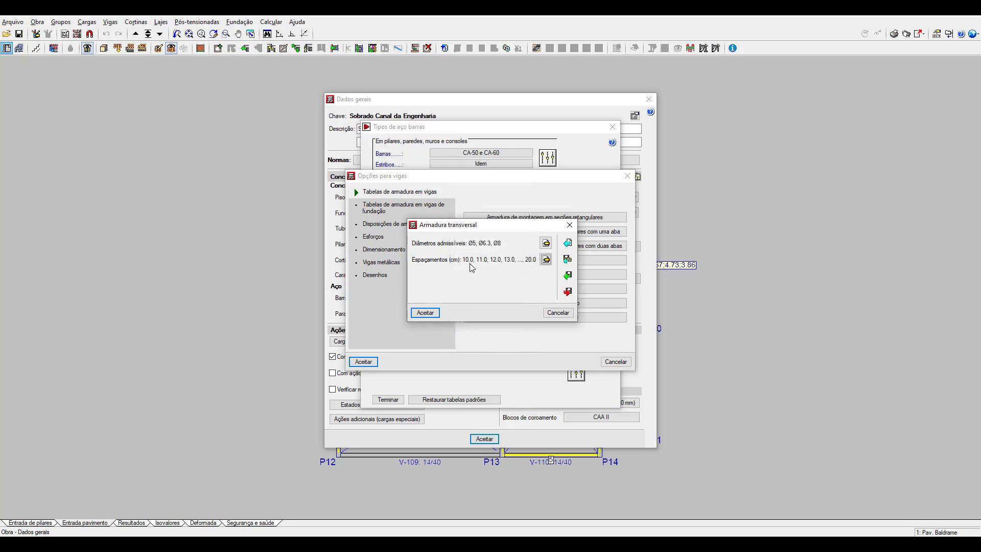
left_click(545, 259)
left_click(424, 313)
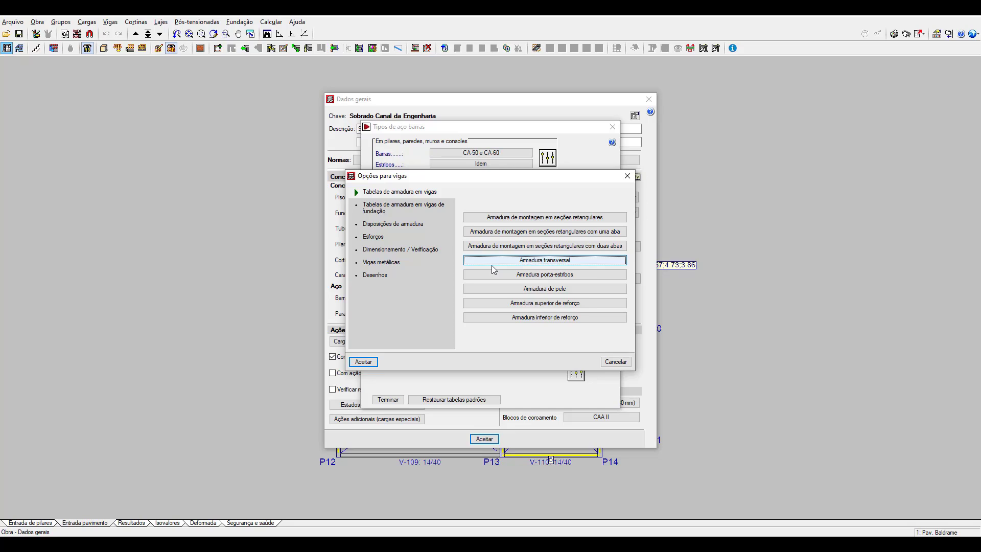
- Review the top, bottom and side concrete covers of the beams under the reinforcement arrangements and accept them
left_click(416, 228)
left_click(558, 203)
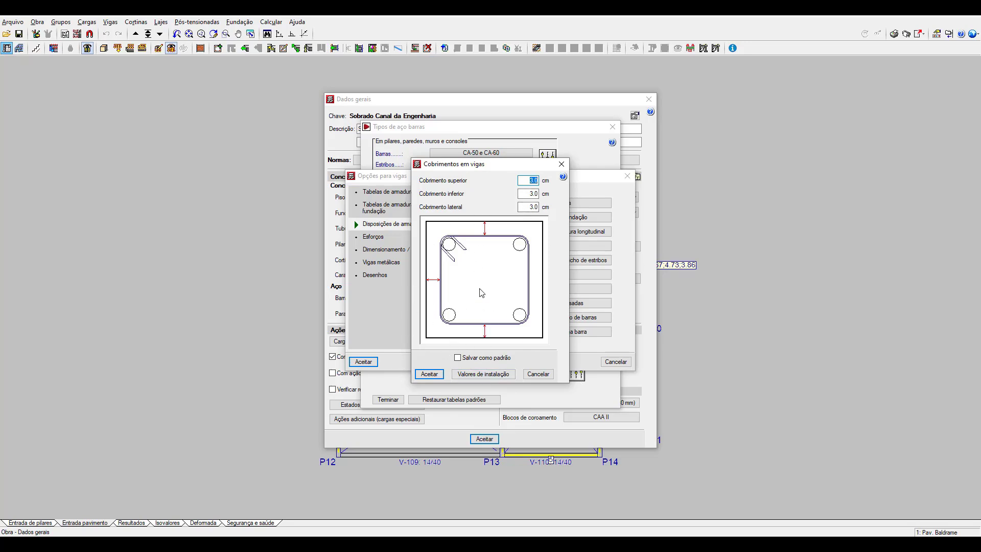
left_click(435, 376)
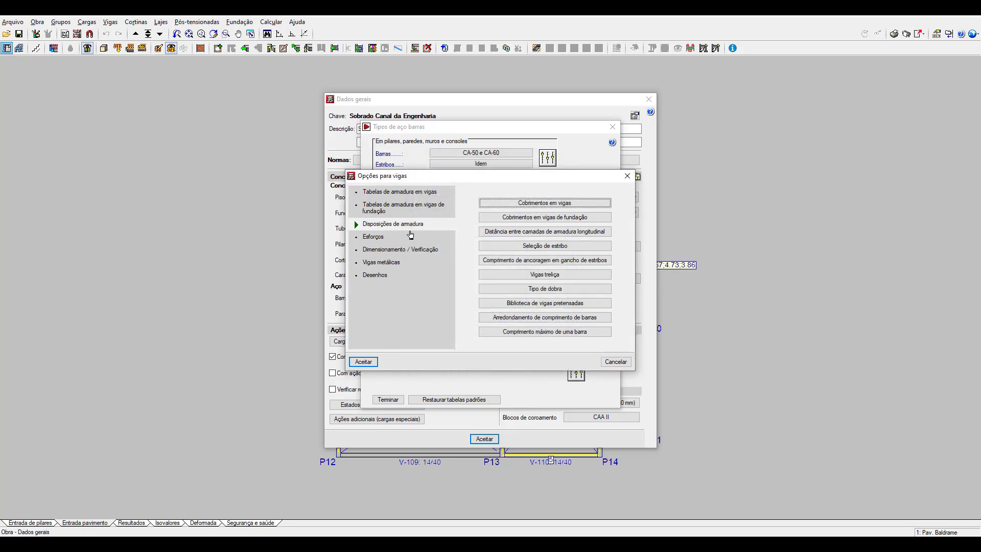
- Set the stirrup selection to "Até faces exteriores" for both column supports and beam supports, and accept it
left_click(538, 247)
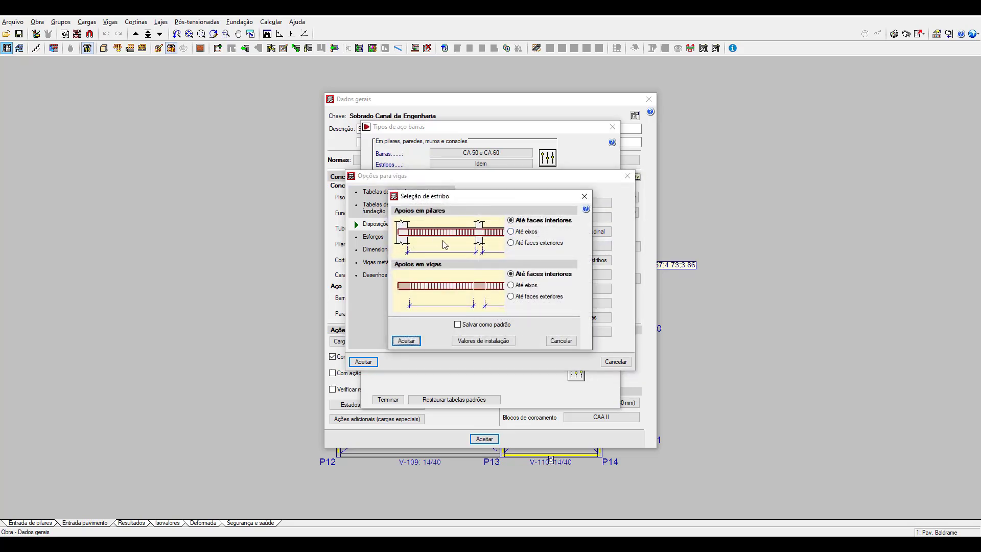
left_click(525, 232)
left_click(513, 243)
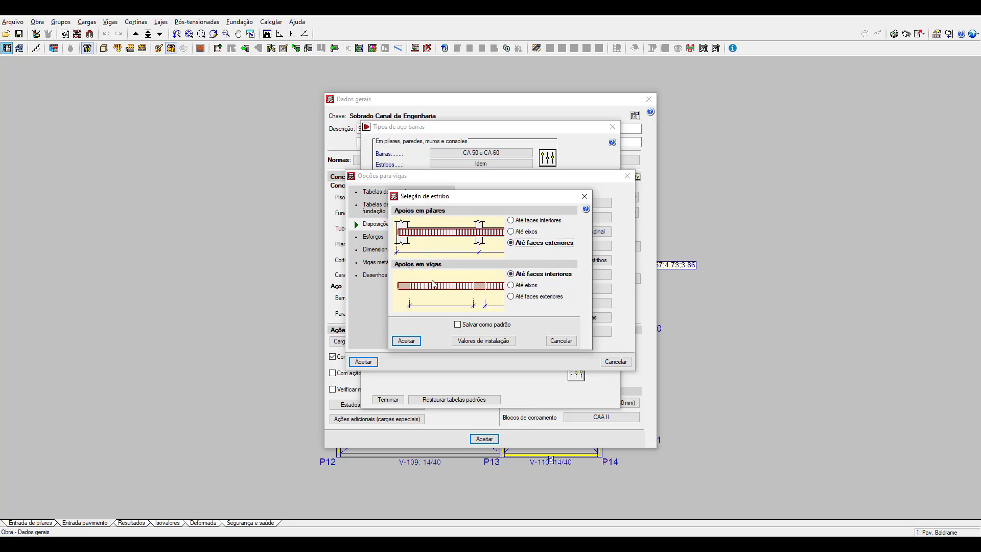
left_click(535, 297)
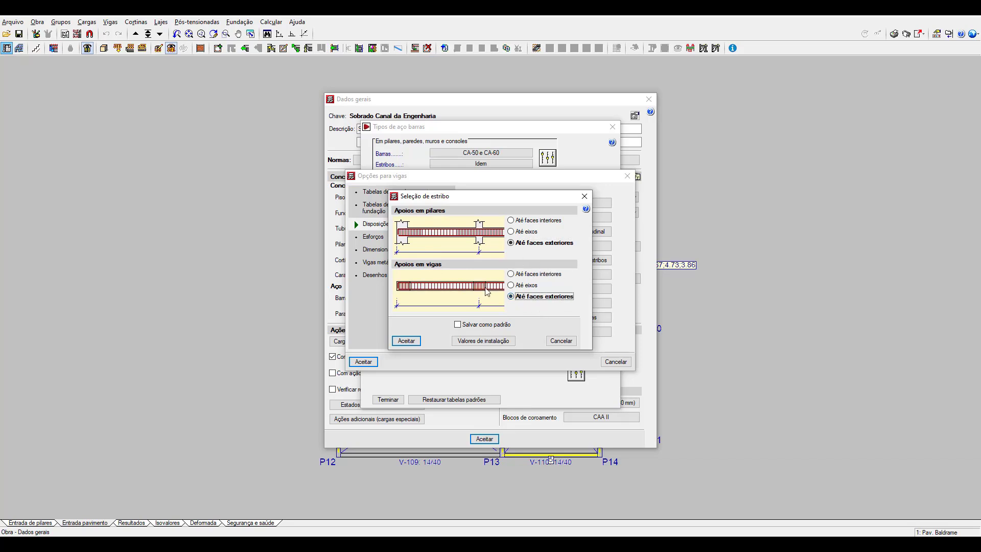
left_click(406, 341)
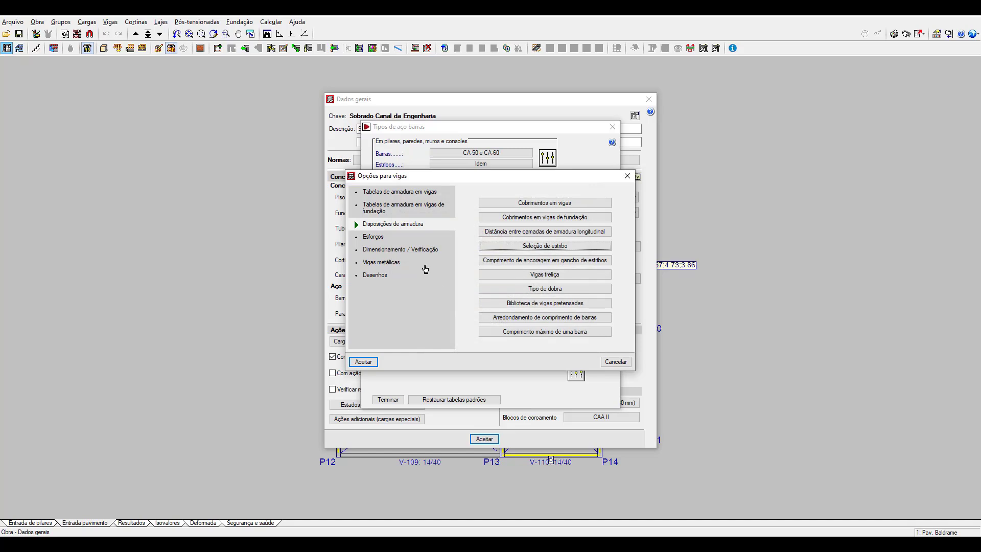
- Open the minimum reinforcement settings of the beams' skin reinforcement in the design and verification options
left_click(392, 250)
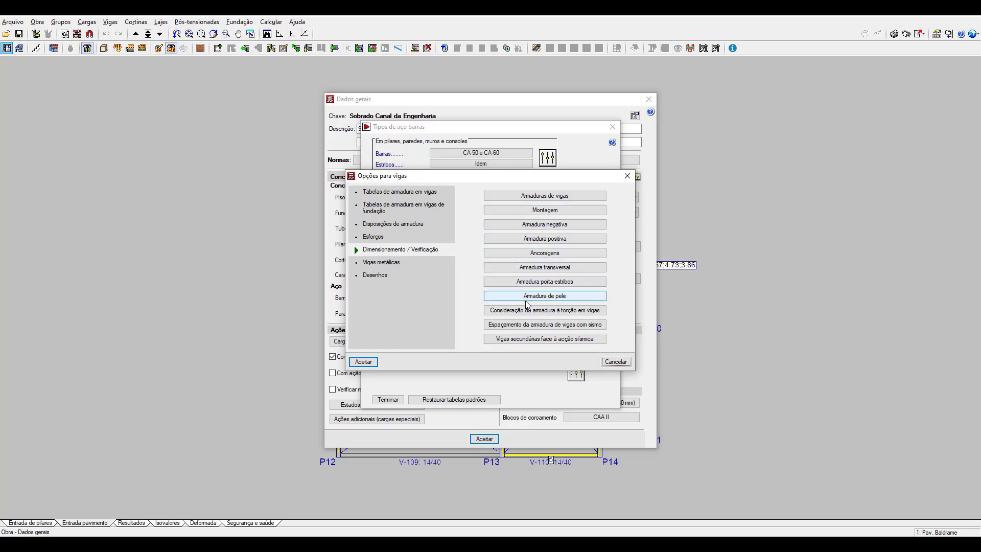
left_click(575, 298)
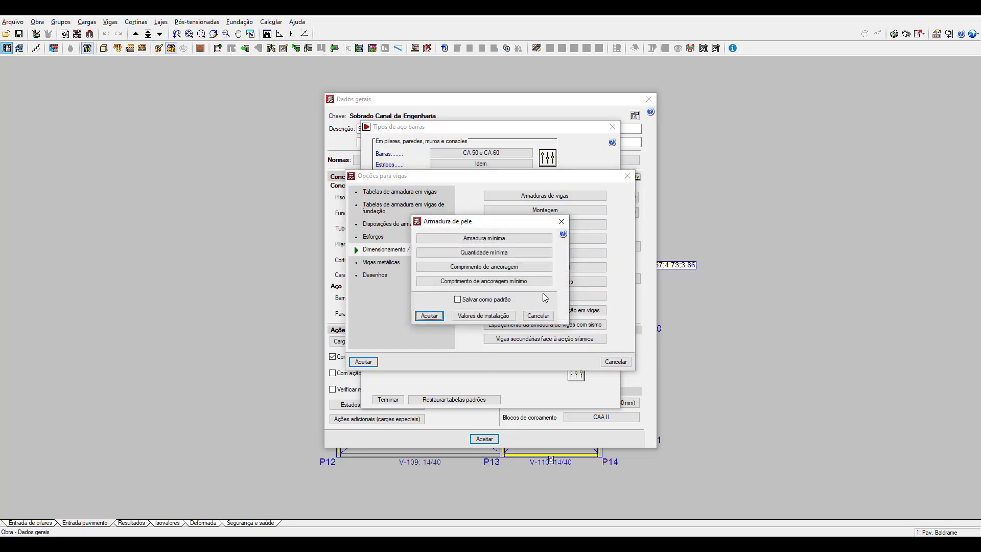
left_click(485, 238)
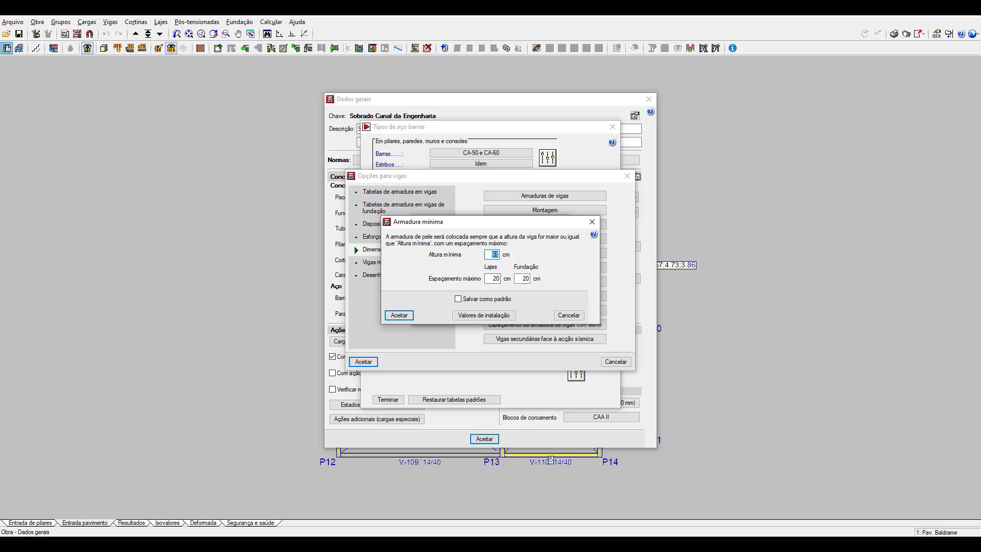
- Switch to the NBR 6118 PDF and find section 17.3.5.2.3 on skin reinforcement to read its requirements
left_click(247, 544)
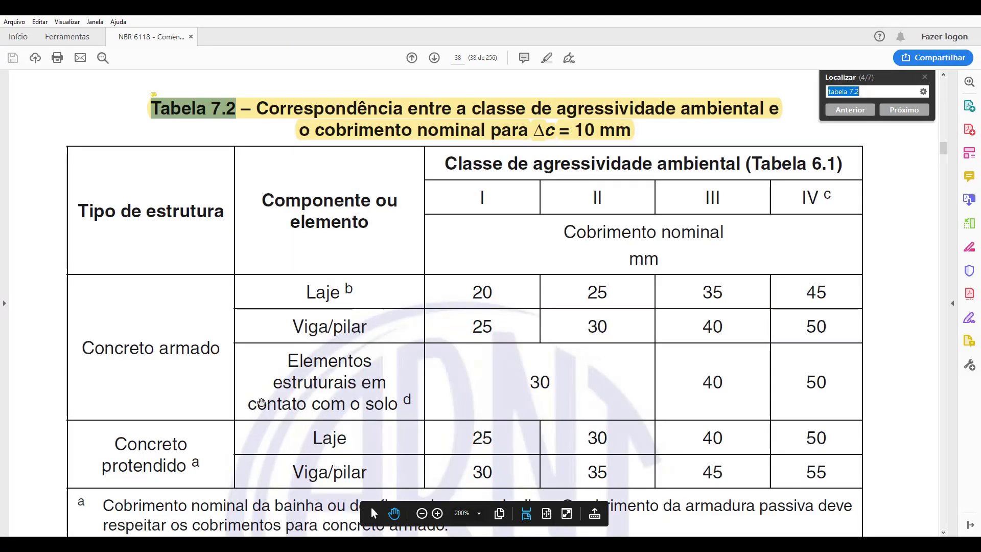
type("17.3.5.2.3")
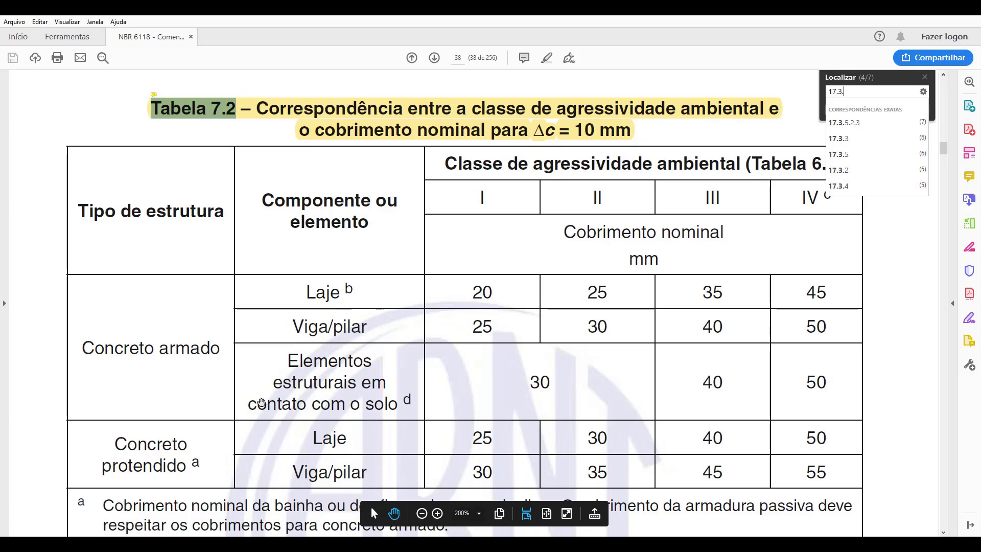
key("Return")
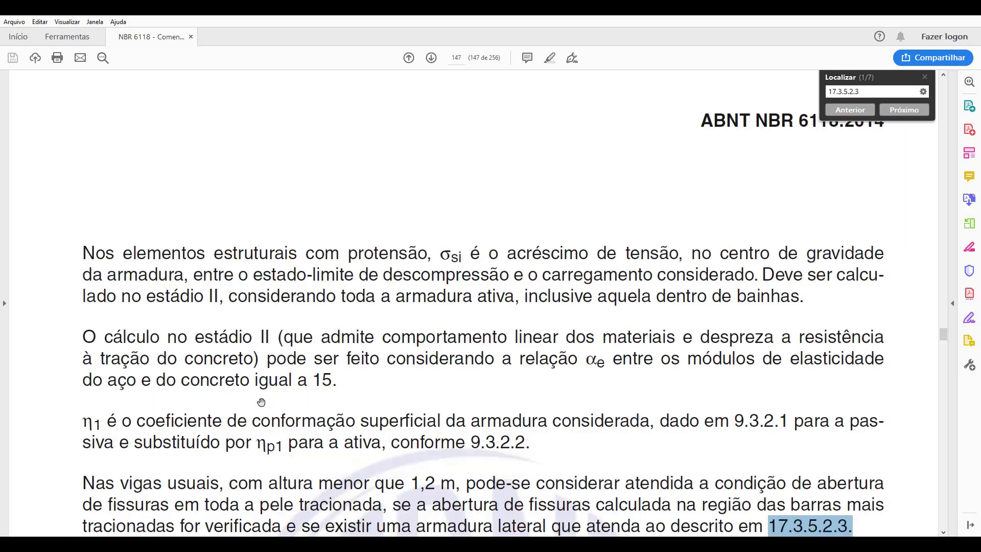
key("Return")
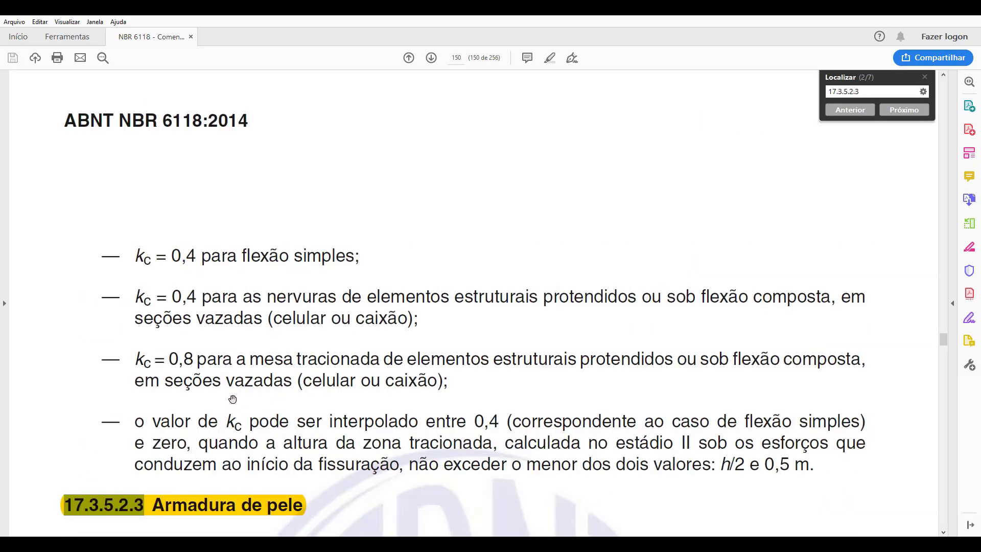
scroll(257, 381, "down", 3)
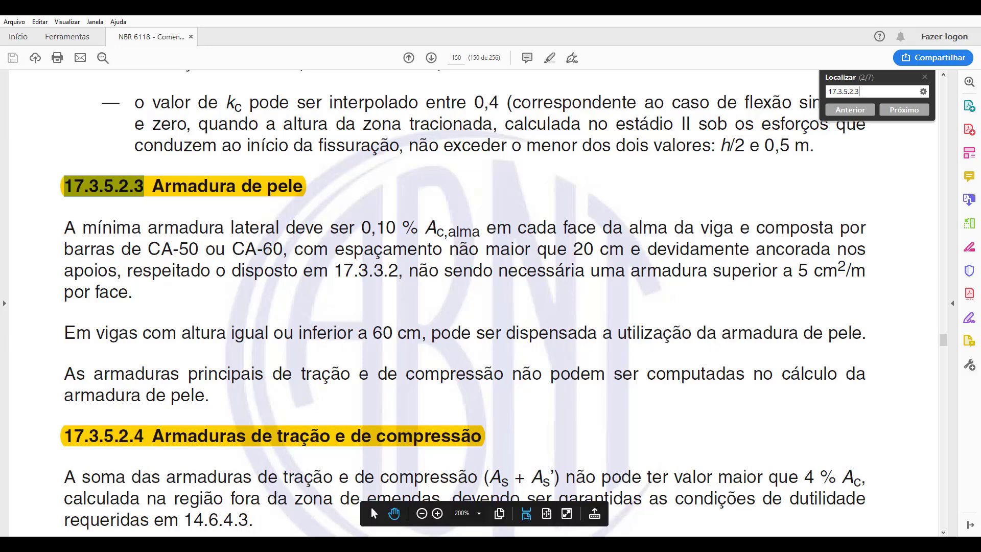
- Back in CYPECAD, set the skin reinforcement's minimum height to 60 cm, check the maximum spacings against NBR 6118 and accept
left_click(371, 507)
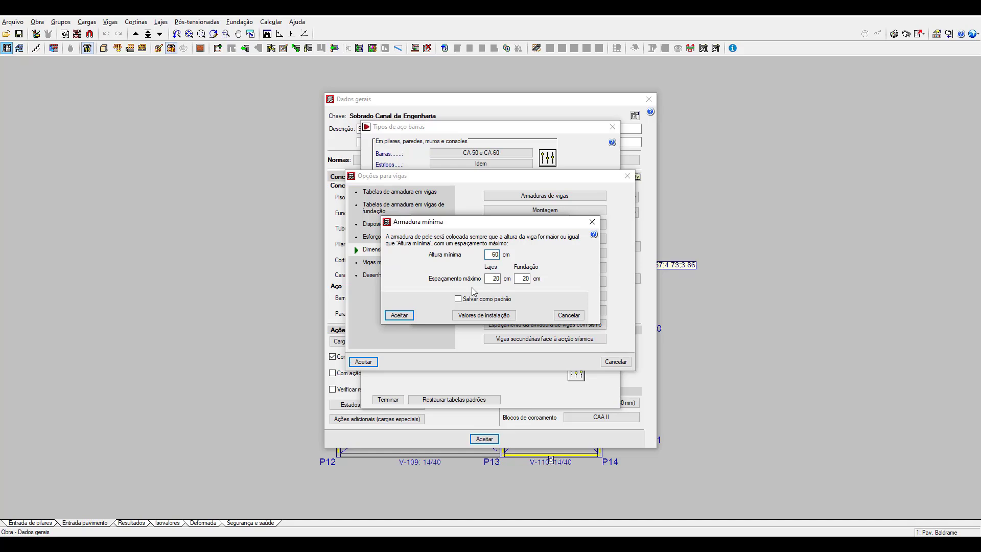
left_click(519, 281)
key("alt+Tab")
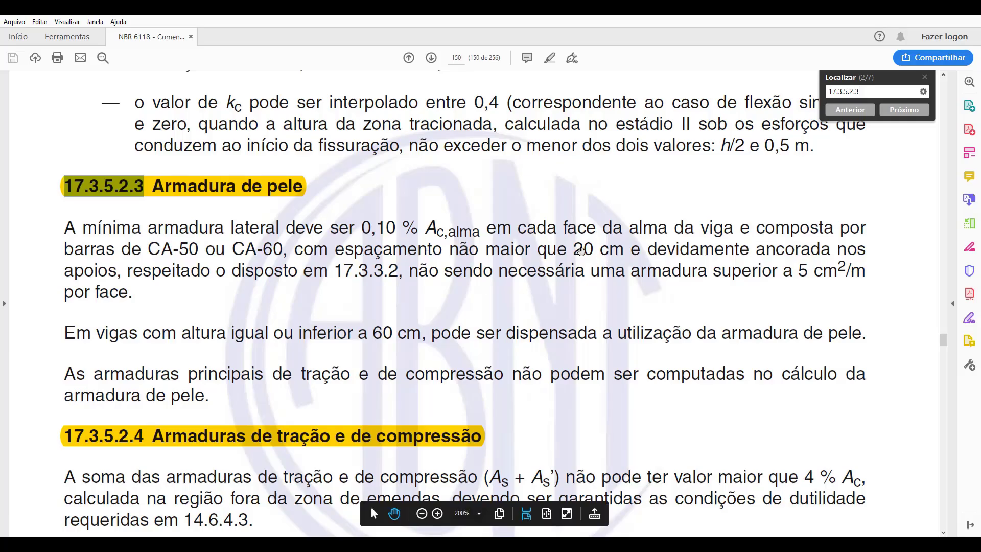
key("alt+Tab")
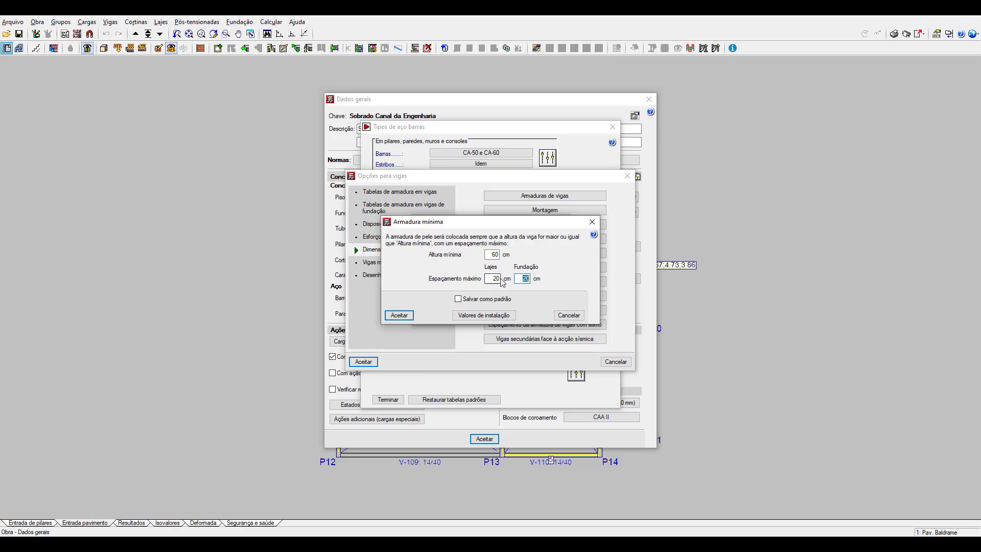
left_click(408, 316)
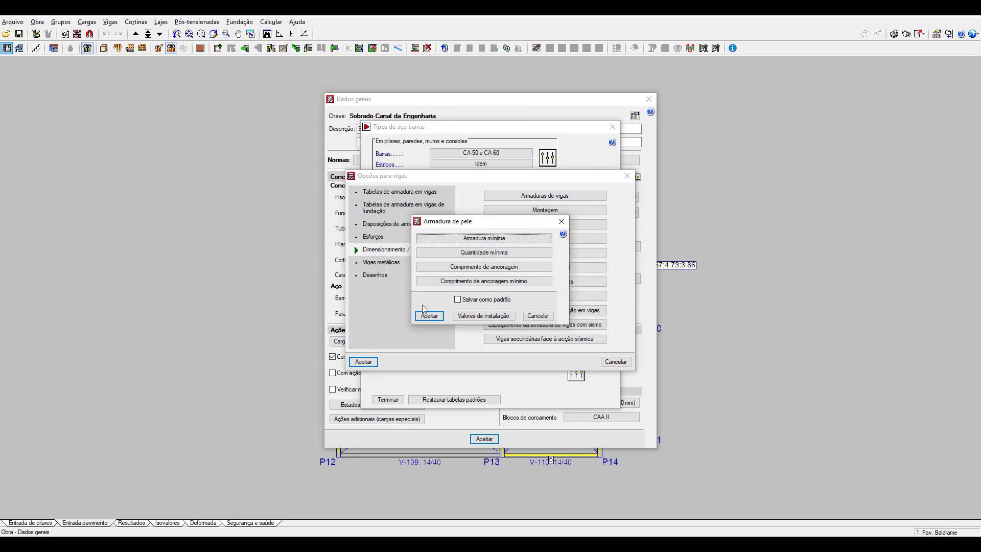
- Open the skin reinforcement's minimum quantity setting, consult section 17.3.5.2.3 in the NBR 6118 PDF and divide 0.10 by 100 in the calculator
left_click(507, 253)
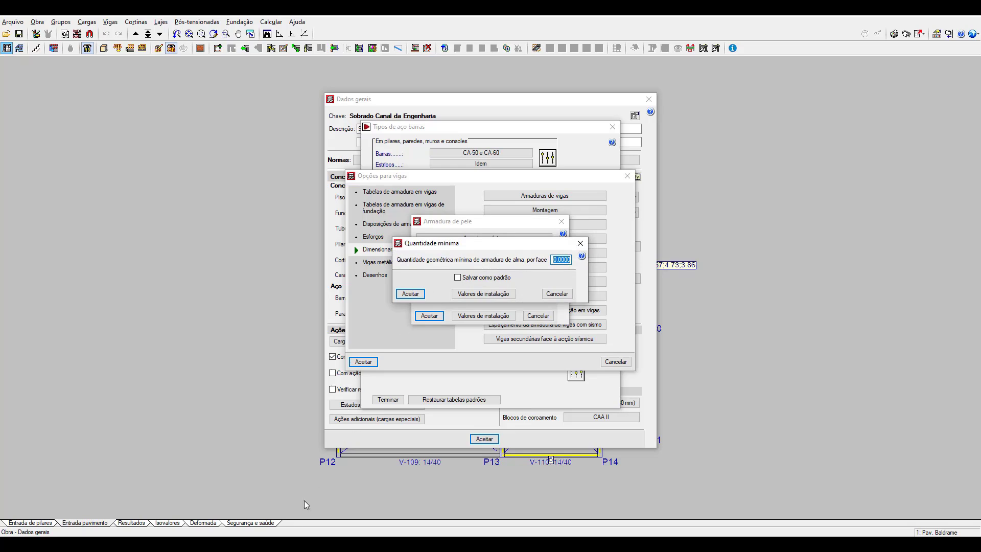
left_click(153, 544)
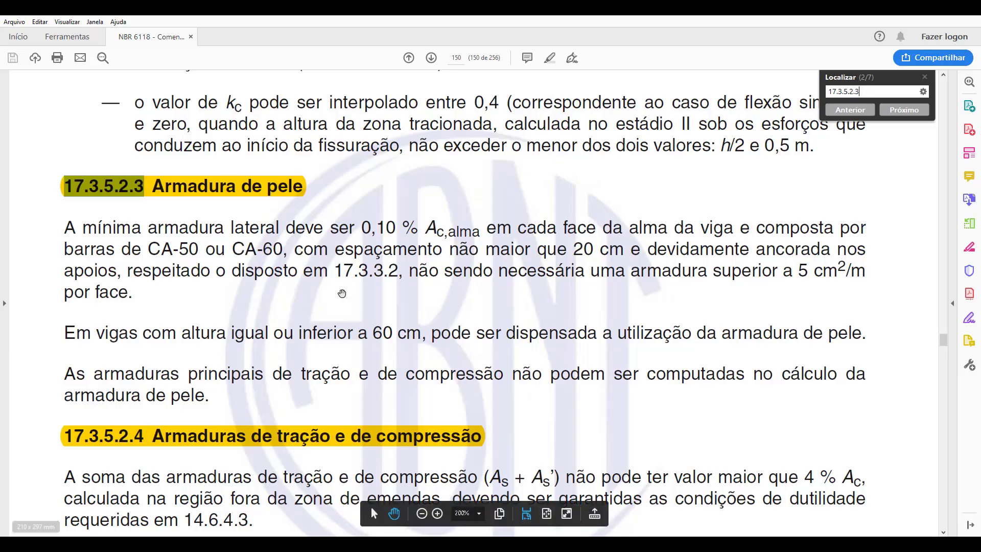
key("alt+Tab")
type("0,10/1")
type("00")
key("Return")
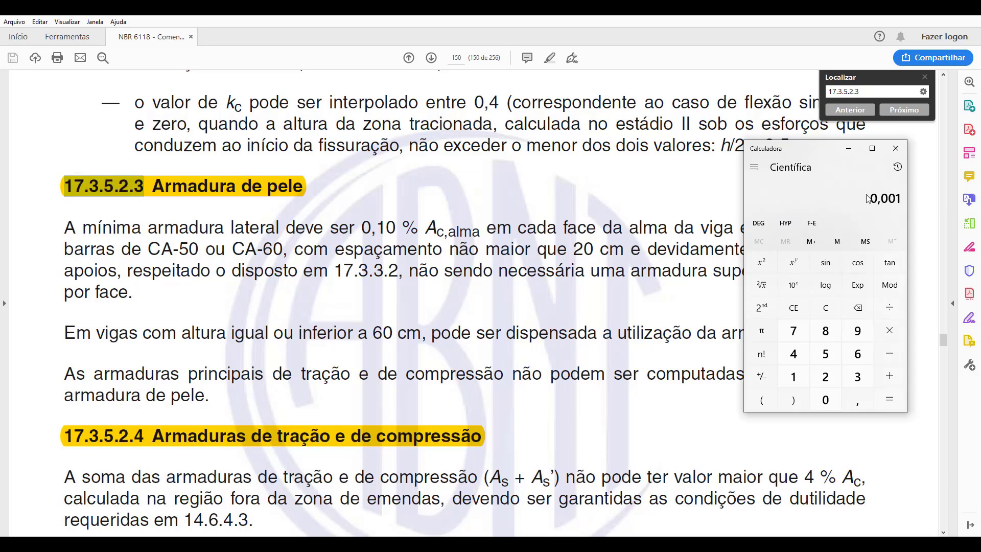
left_click(455, 200)
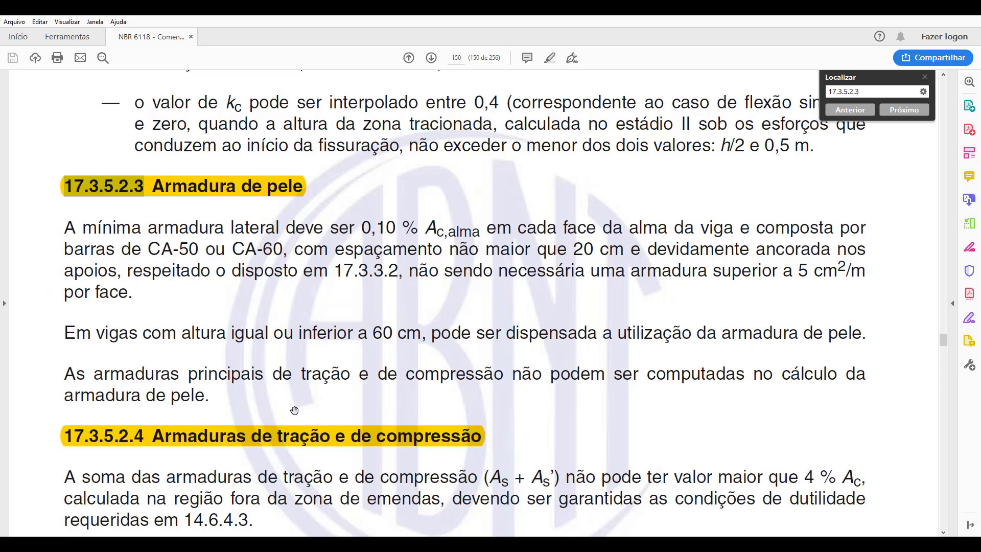
- Back in CYPECAD, set the minimum geometric web reinforcement per face to NBR 6118's 0.10 % as a decimal and accept the skin reinforcement options
left_click(291, 544)
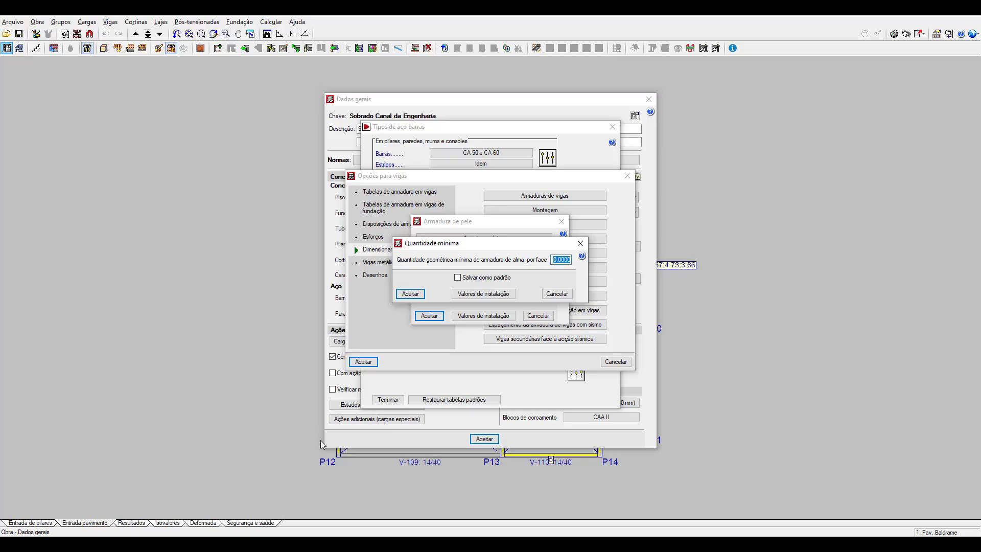
type("0.000")
left_click(407, 295)
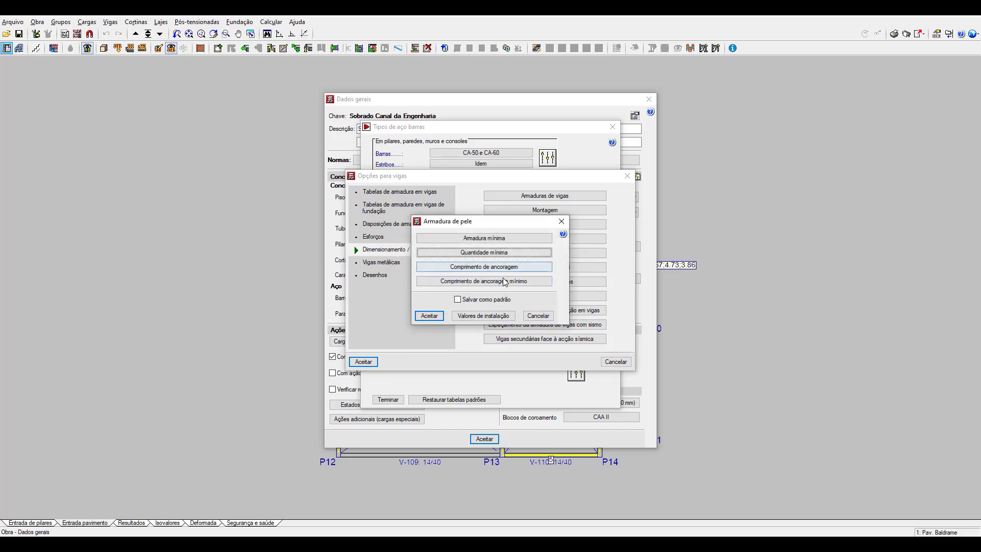
left_click(429, 316)
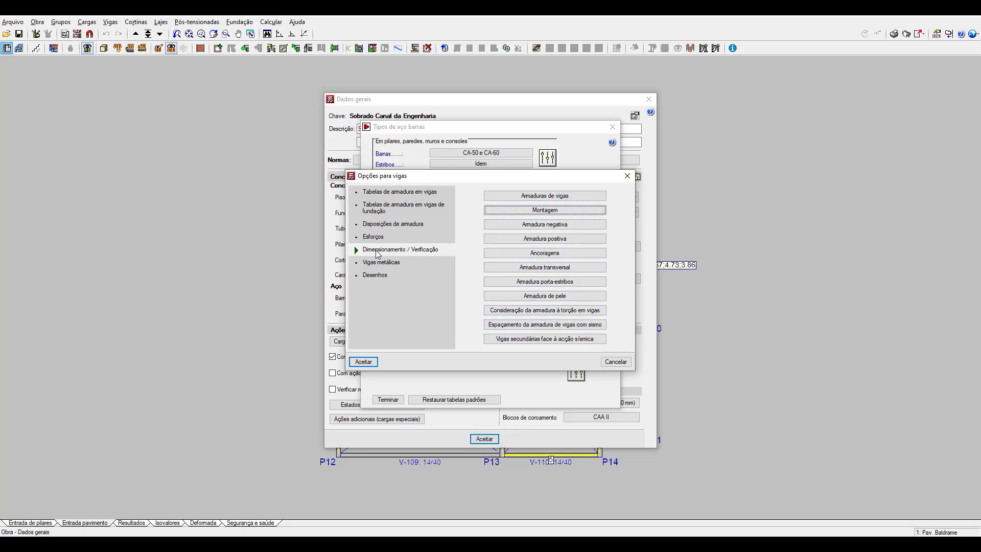
- Set the beams' assembly reinforcement to "Montagem contínua no tramo" with the "In situ" option, then accept it and the beam options
left_click(529, 214)
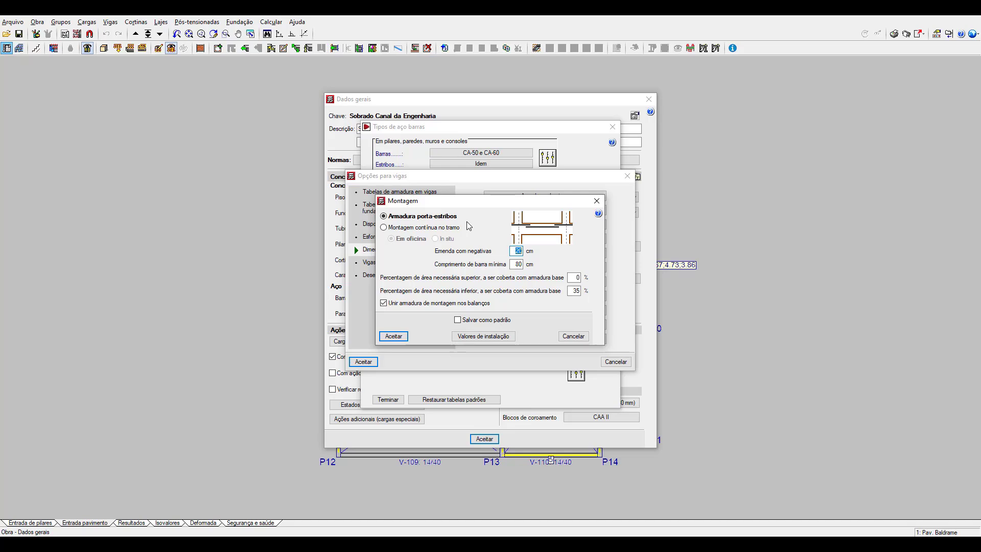
left_click(423, 230)
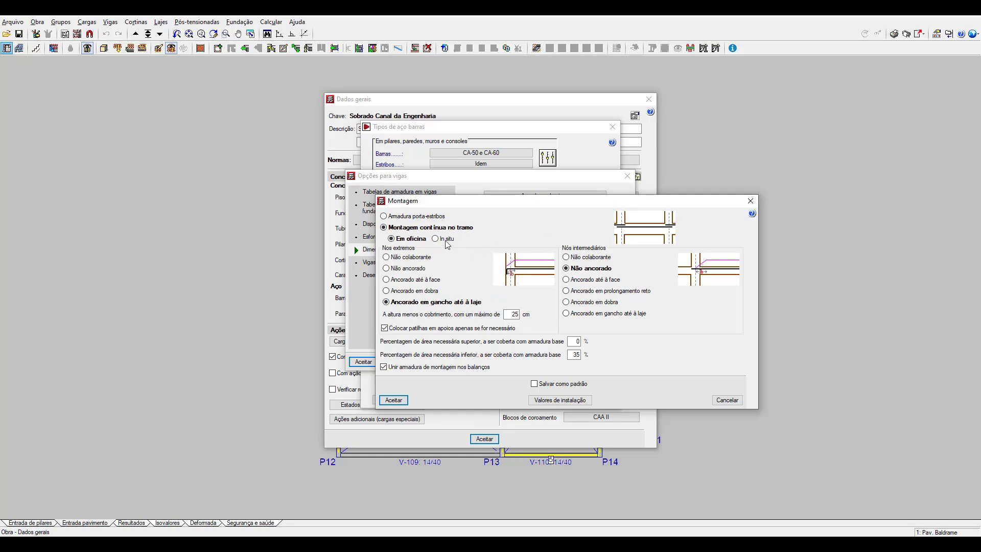
left_click(436, 240)
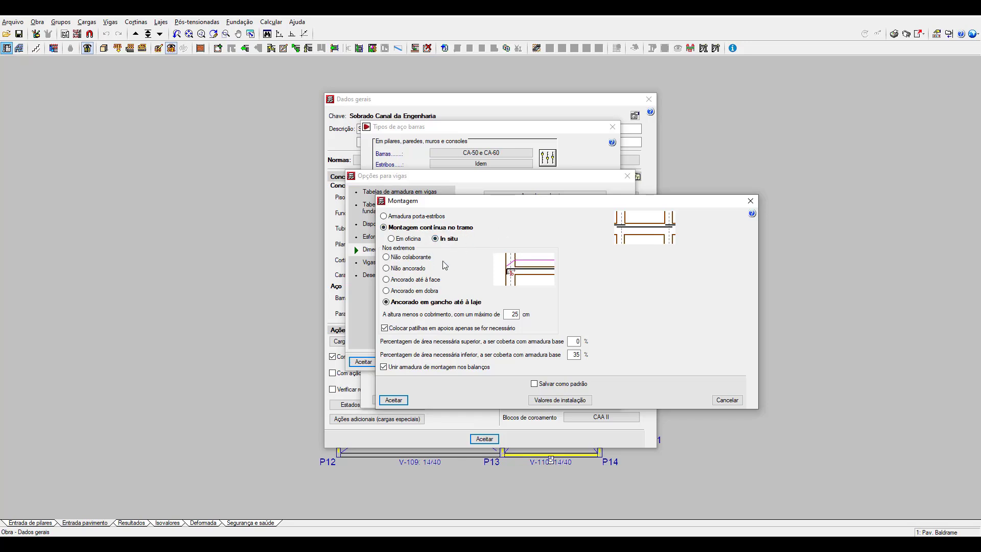
left_click(393, 401)
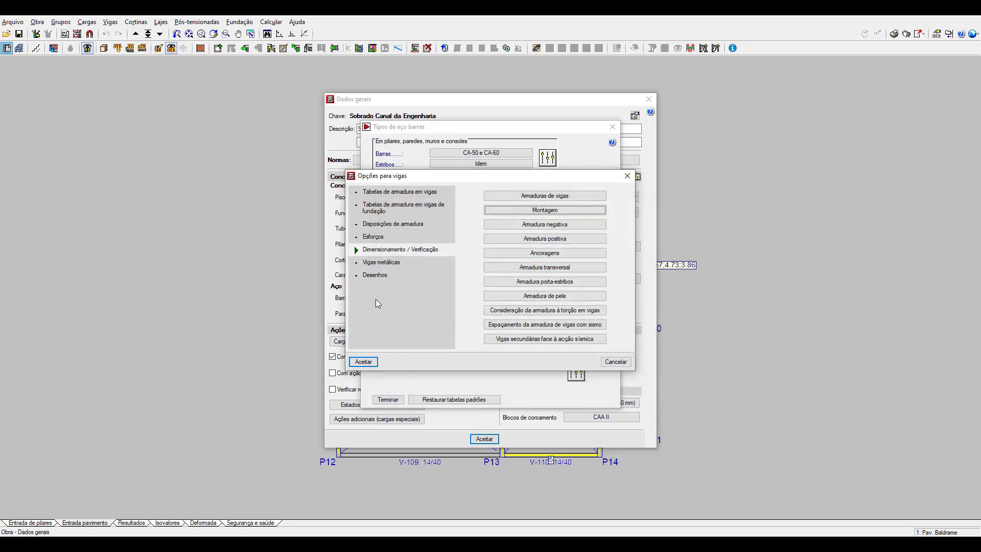
left_click(364, 363)
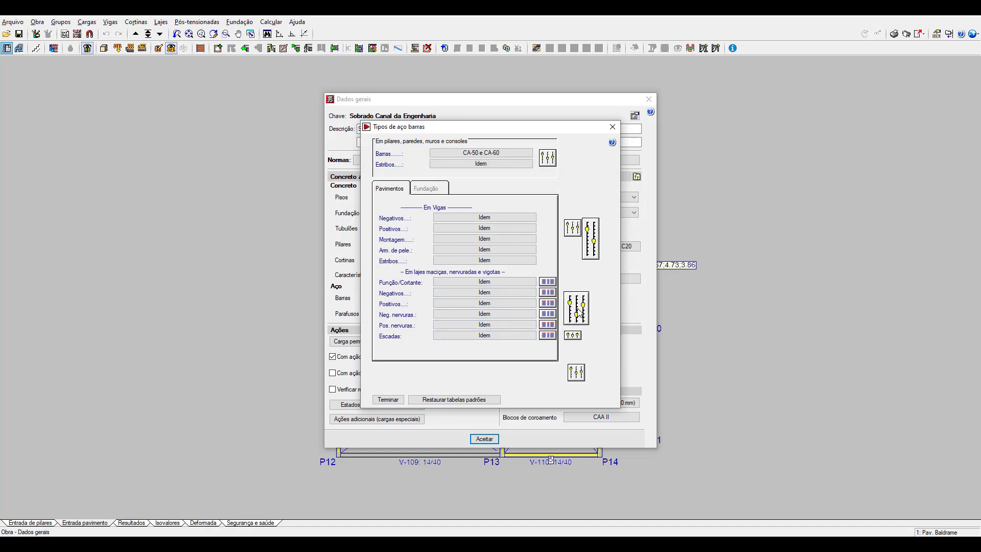
- Open the slabs' minimum quantities, then switch to the NBR 6118 PDF and find Tabela 17.3 to read the minimum reinforcement rates
left_click(579, 310)
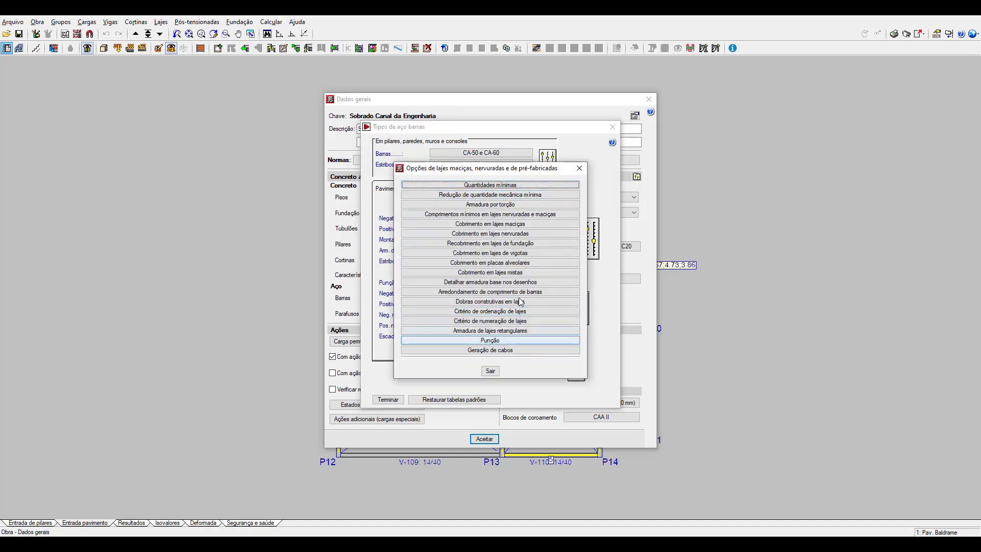
left_click(507, 186)
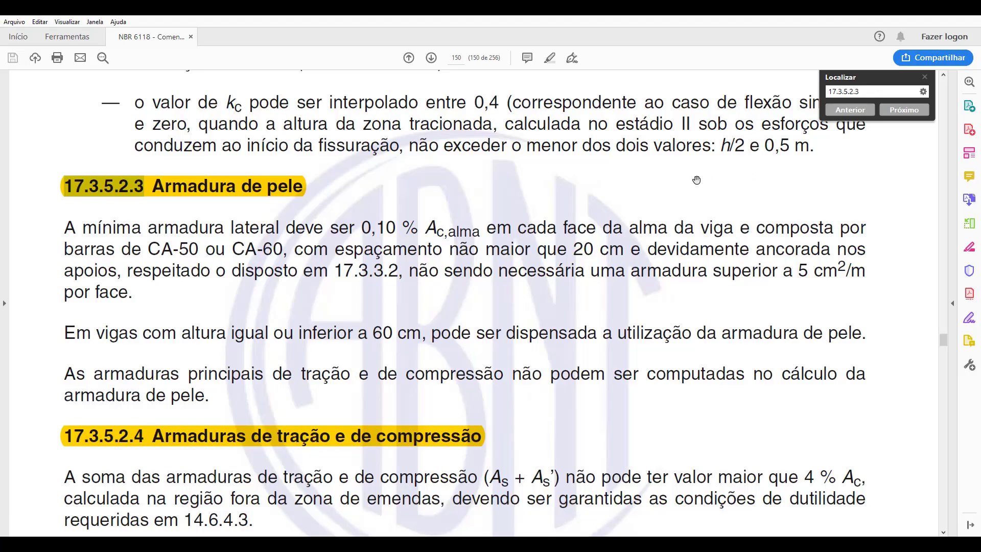
type("tab")
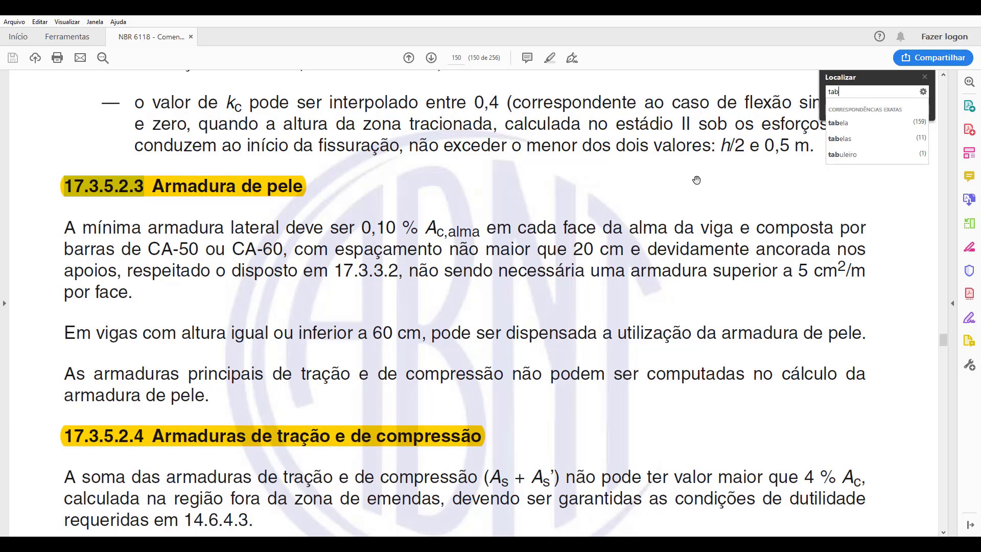
type("ela 17.3")
key("Return")
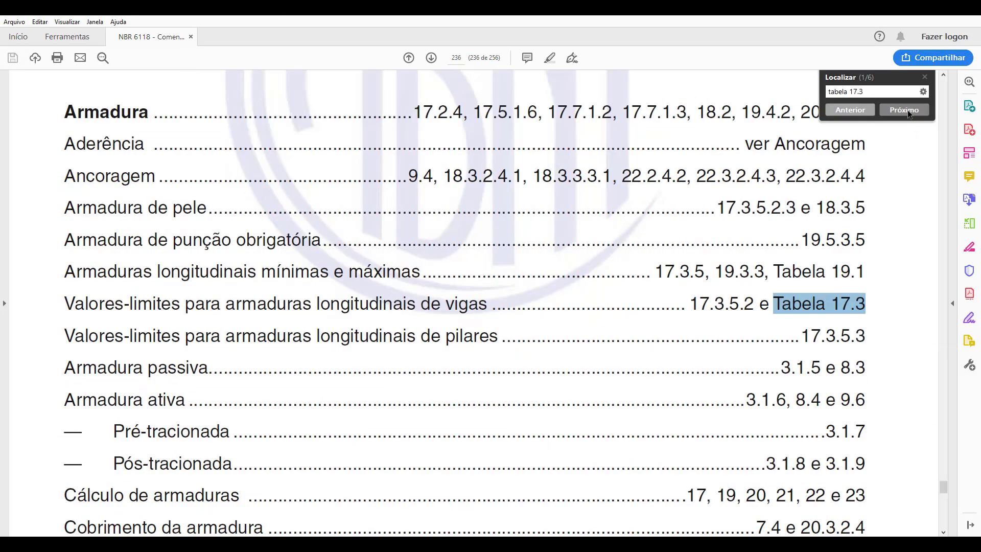
left_click(908, 109)
left_click(909, 109)
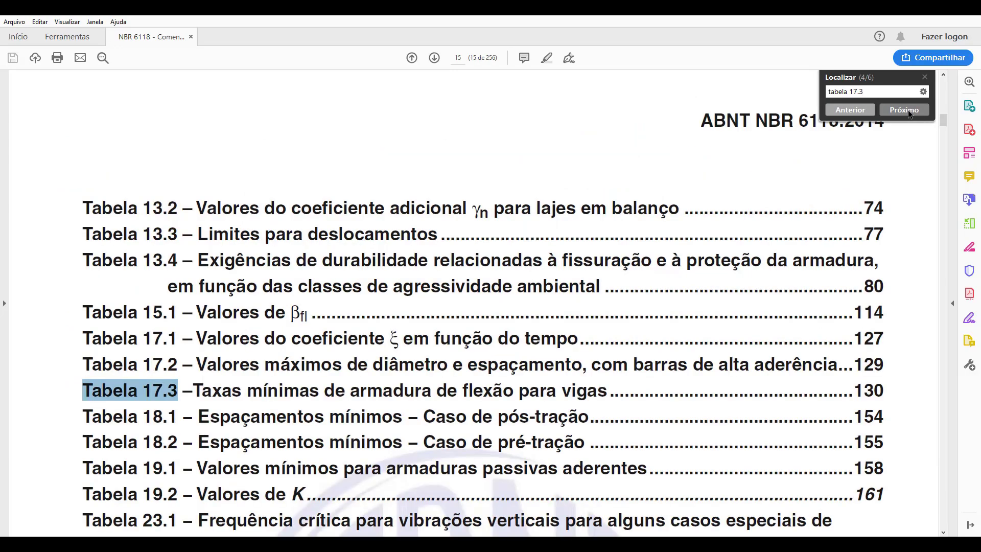
left_click(908, 110)
left_click(908, 109)
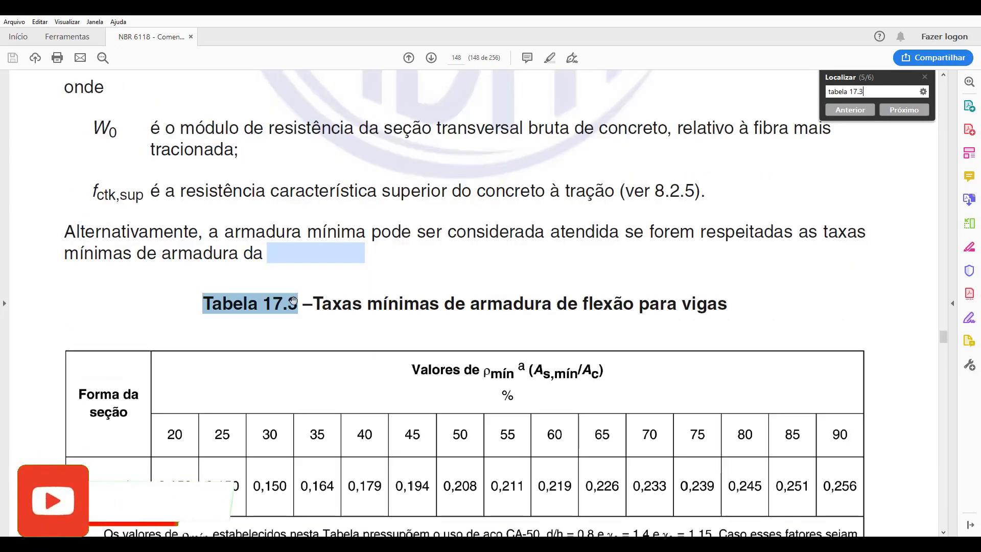
scroll(274, 236, "down", 7)
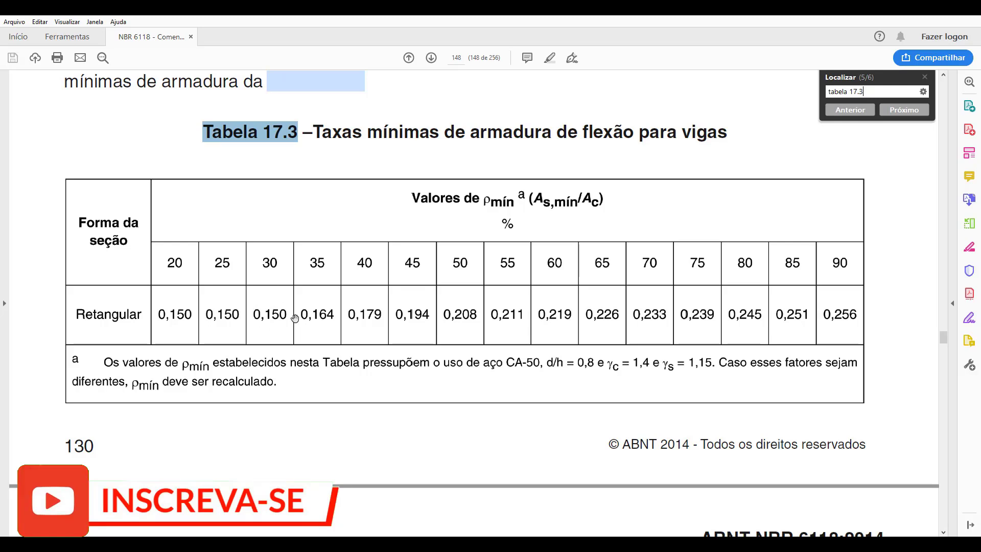
- Convert the 0.15 % minimum rate to a decimal by dividing 0.15 by 100 in the calculator
key("alt+Tab")
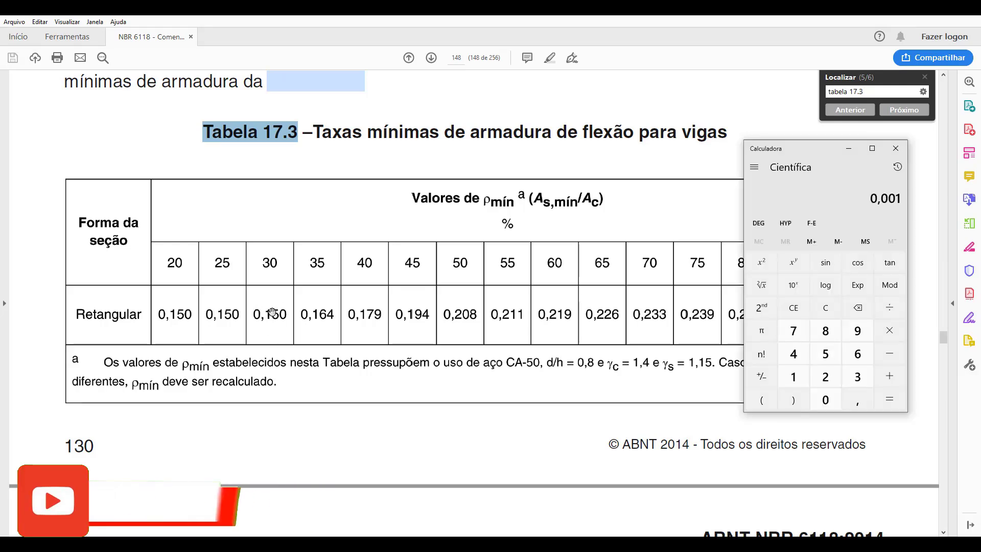
type("0,15/")
type("100")
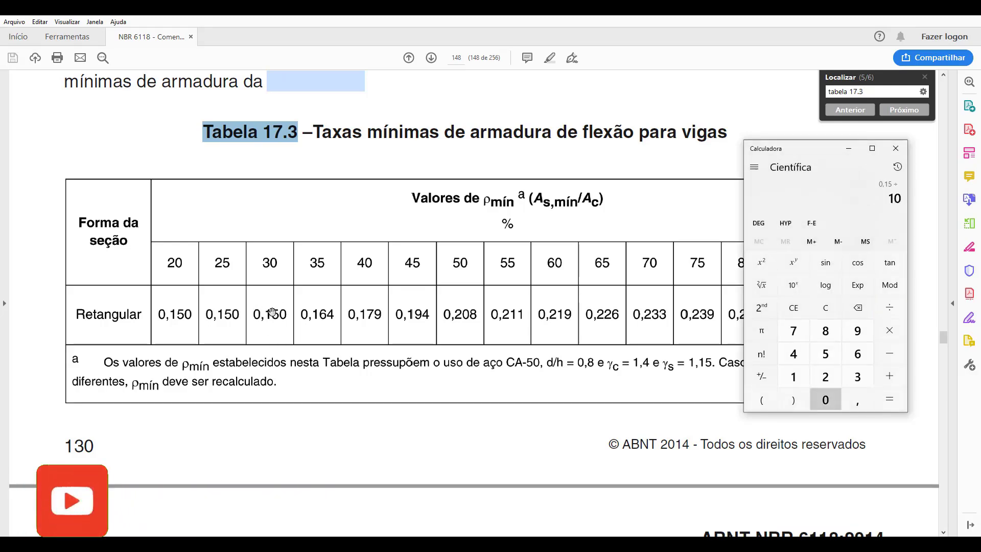
key("Return")
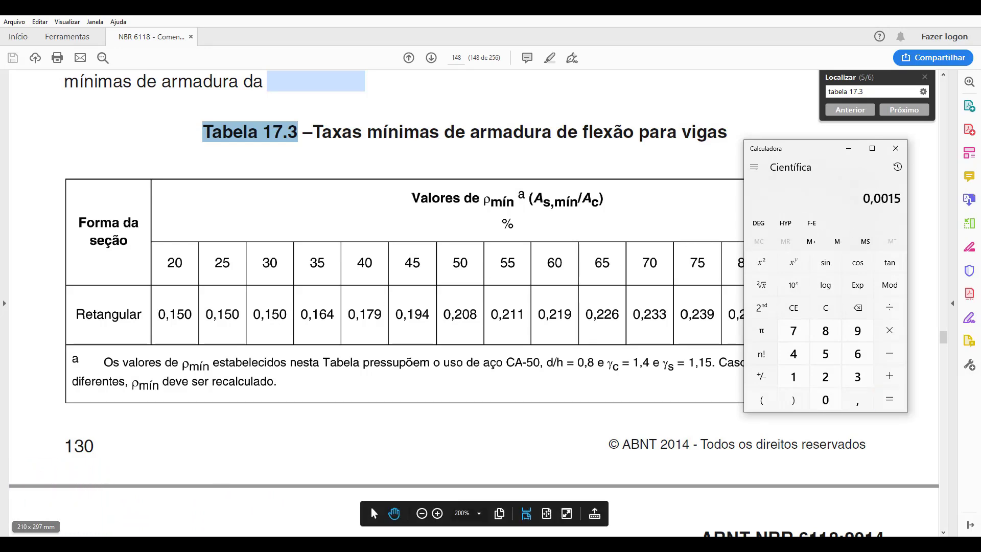
- Back in CYPECAD, set the minimum quantity to 0.0015 for the bottom face of normal and foundation slabs and the top face of foundation slabs
key("alt+Tab")
type("0.0015")
key("Tab")
key("shift+Tab")
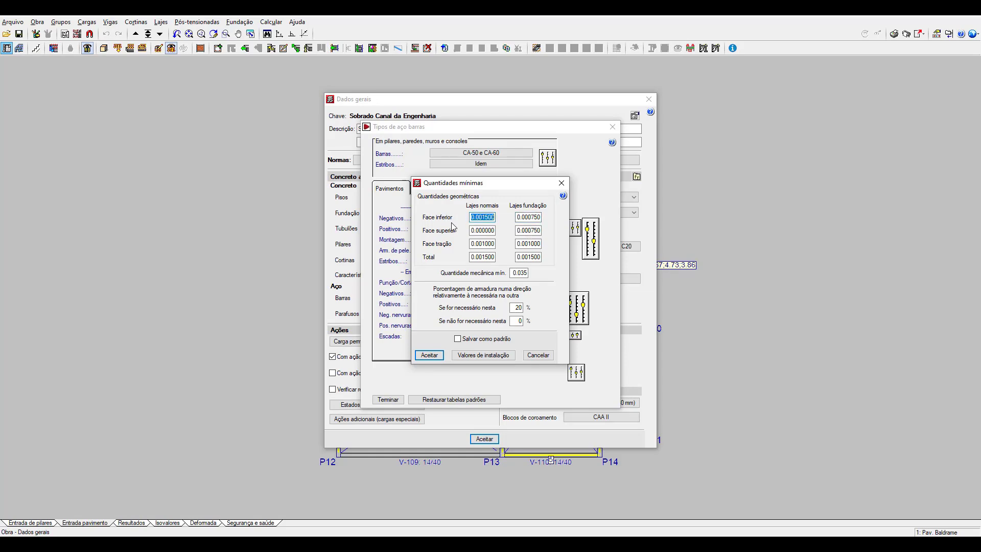
key("Tab")
key("shift+Tab")
key("ctrl+c")
key("Tab")
key("ctrl+v")
key("Tab")
key("Tab")
key("ctrl+v")
key("Tab")
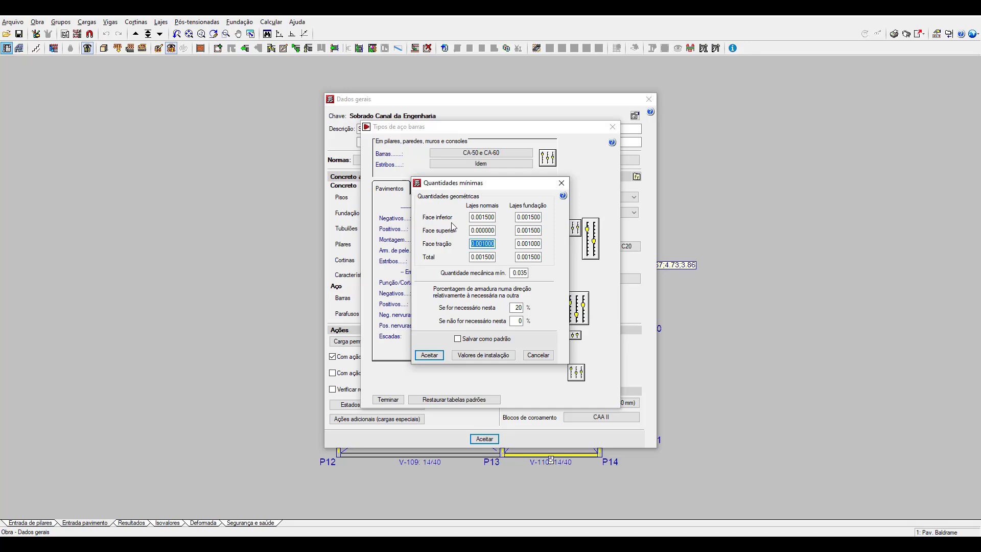
- Set the tension face and total minimum quantities to 0.0015 for both normal and foundation slabs, and accept them
key("ctrl+v")
key("Tab")
key("ctrl+v")
key("Tab")
key("ctrl+v")
key("Tab")
key("ctrl+v")
key("Tab")
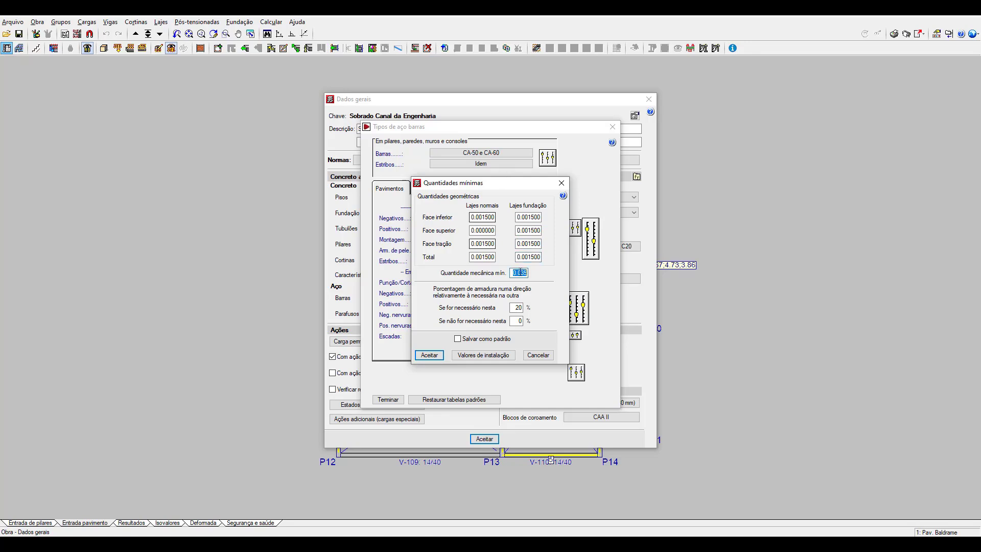
left_click(429, 355)
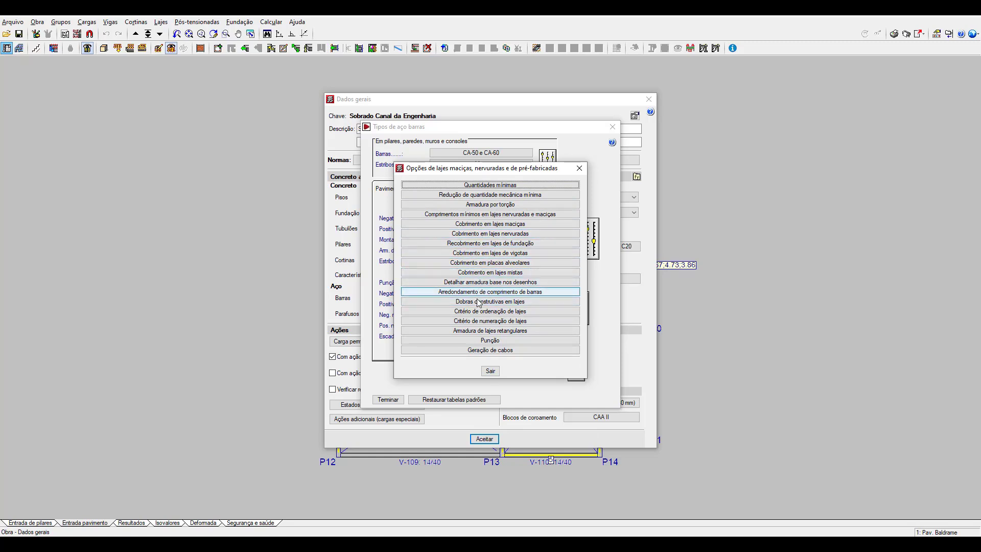
- Accept bar length rounding in multiples of 5 cm for slabs and close the slab options
left_click(443, 295)
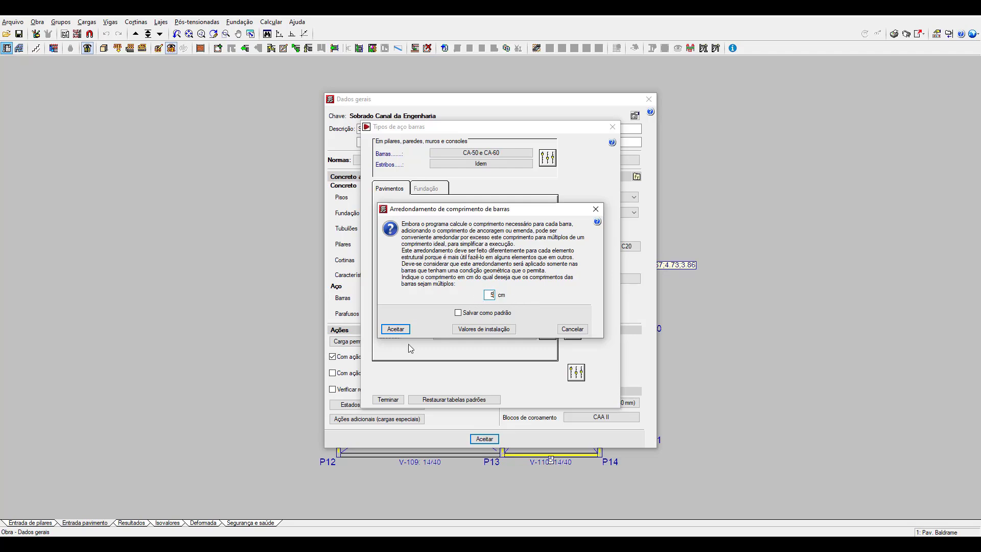
left_click(395, 329)
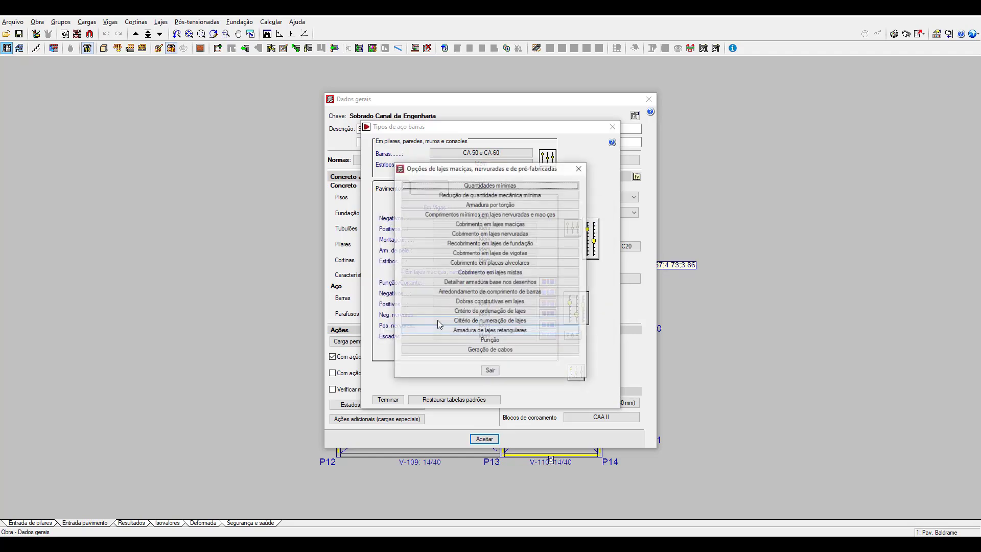
left_click(490, 371)
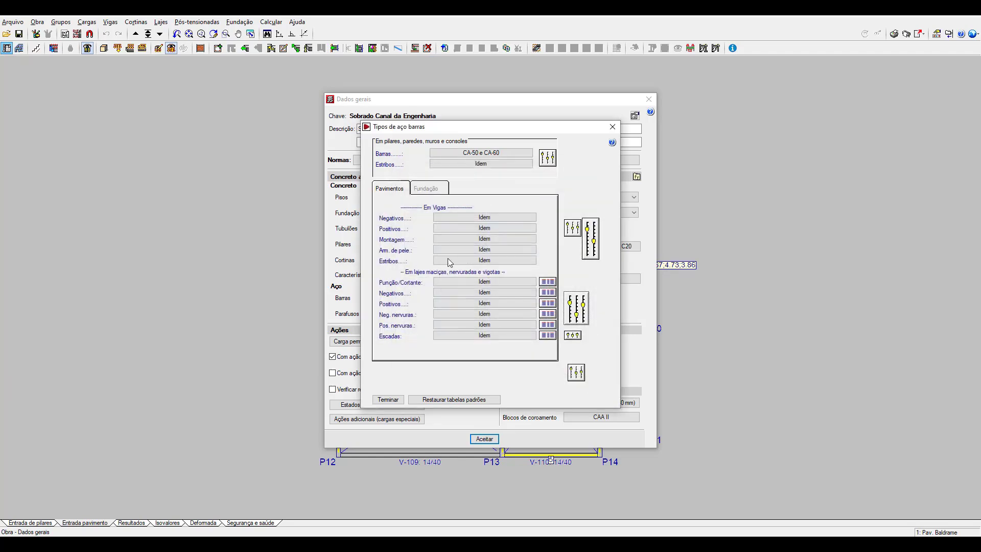
- Review the isolated footing options for the foundation, including minimum overhangs and maximum side ratios of each footing type, and accept them
left_click(426, 189)
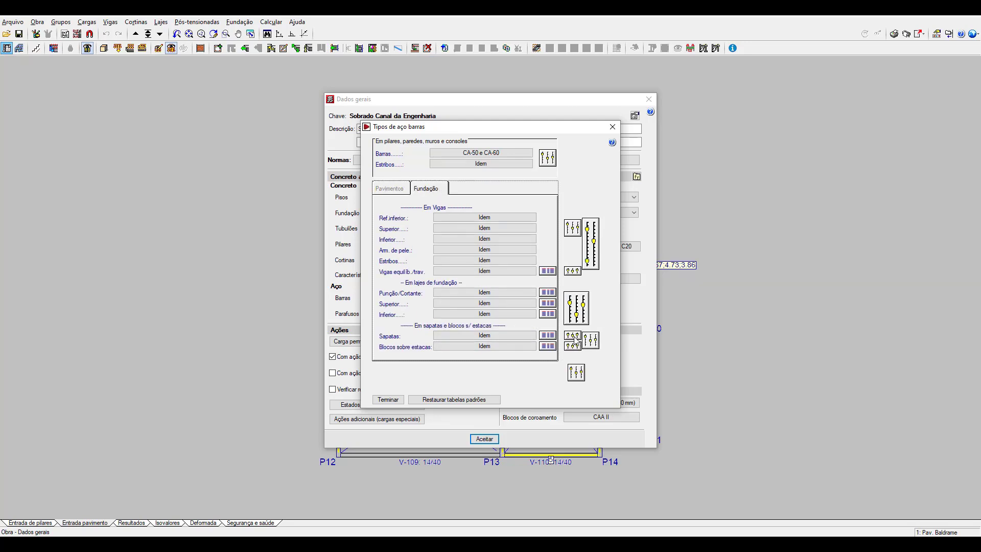
left_click(574, 341)
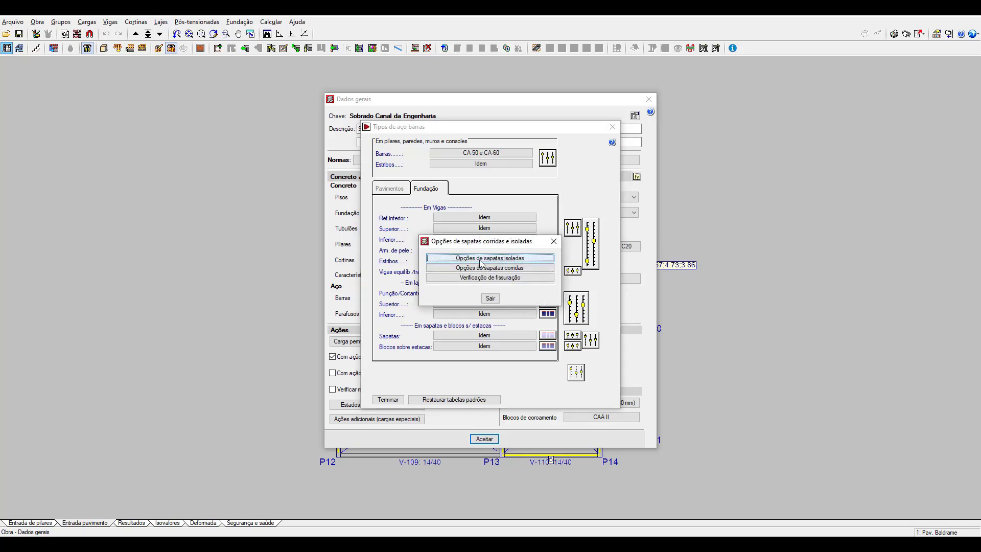
left_click(475, 259)
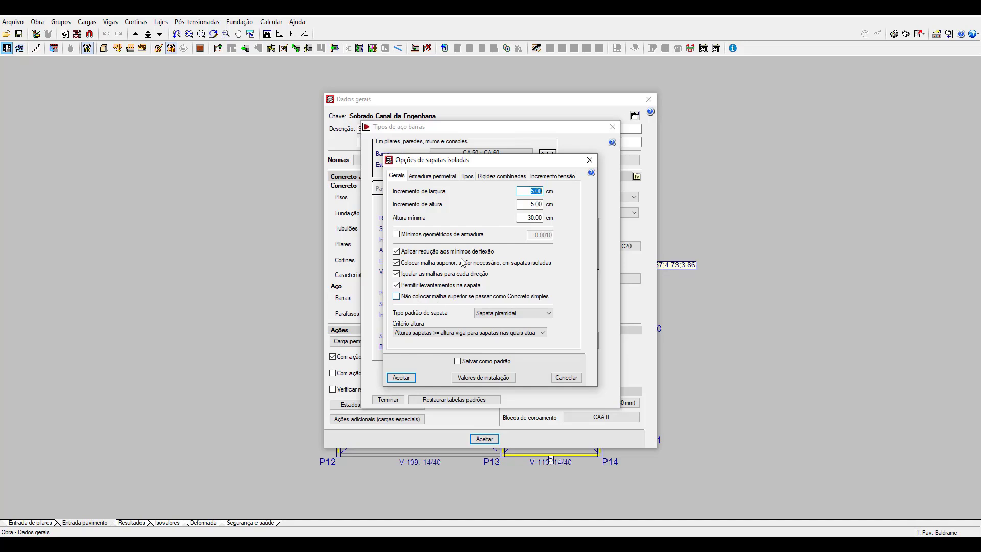
left_click(466, 178)
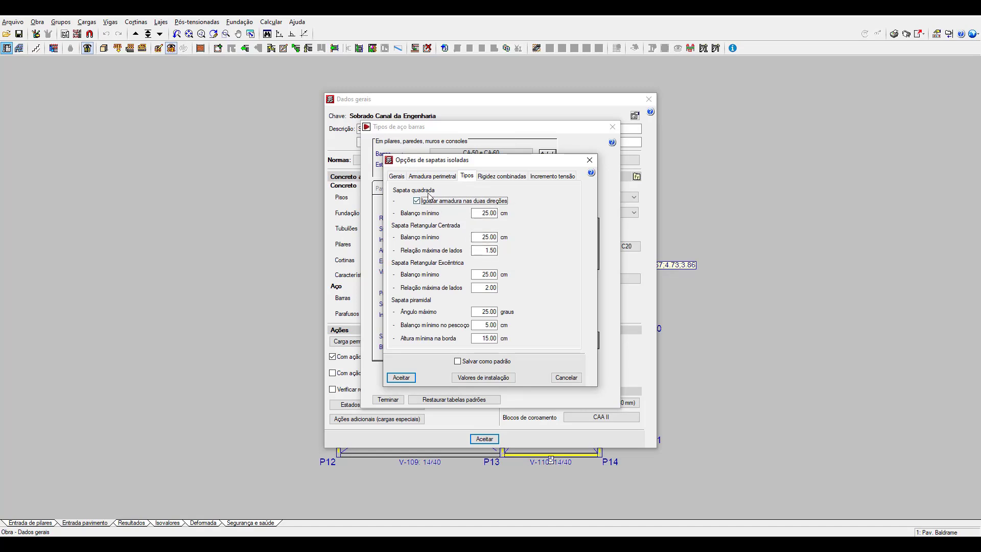
left_click(486, 213)
mouse_move(496, 238)
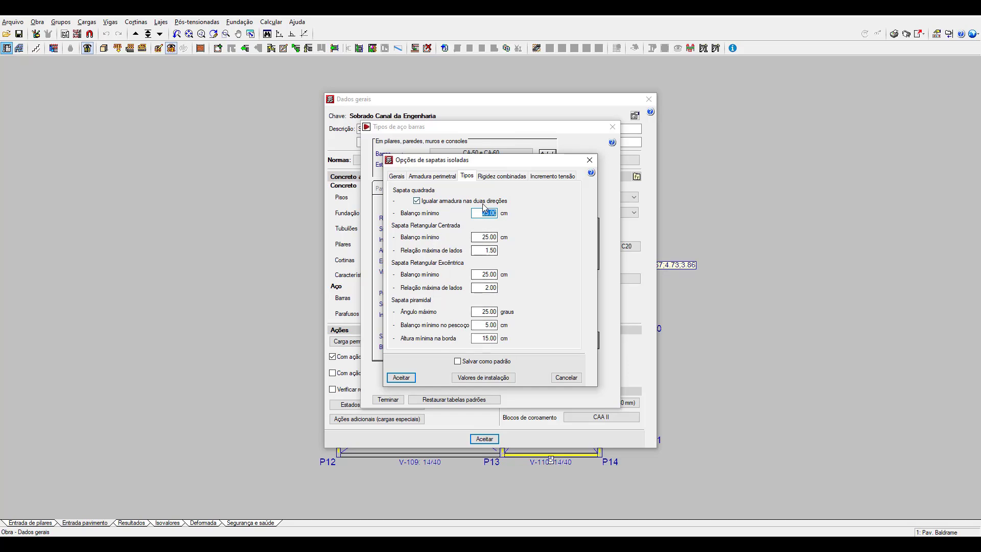
left_click(481, 237)
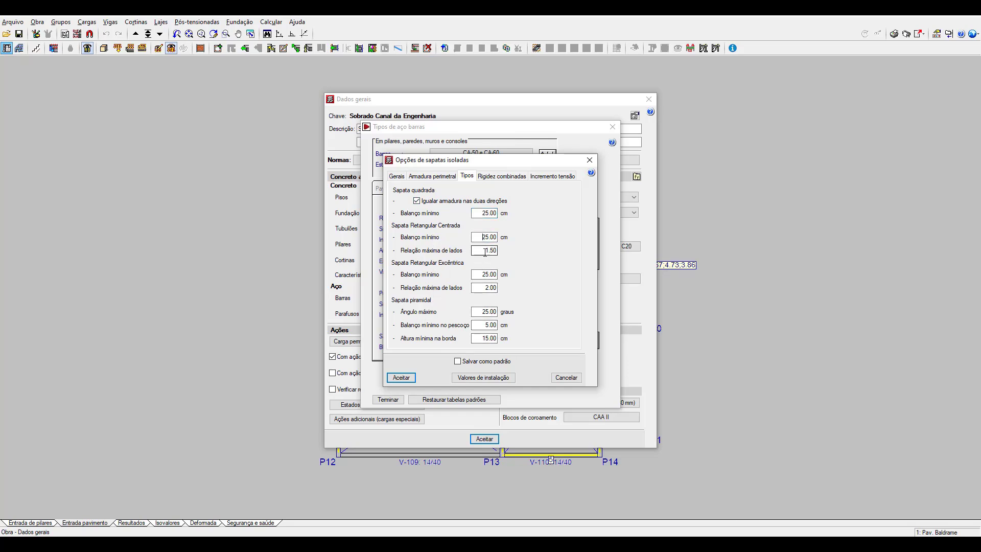
left_click(485, 250)
left_click_drag(481, 250, 523, 258)
left_click(493, 250)
key("shift+End")
left_click(396, 377)
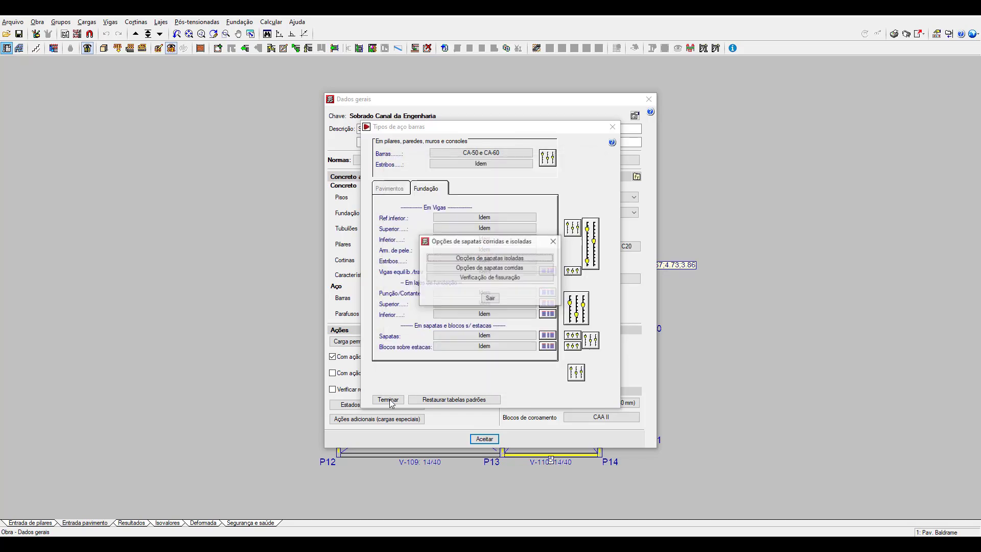
- Close the footing options and the bar steel types, and accept the project's general data
left_click(490, 298)
left_click(387, 399)
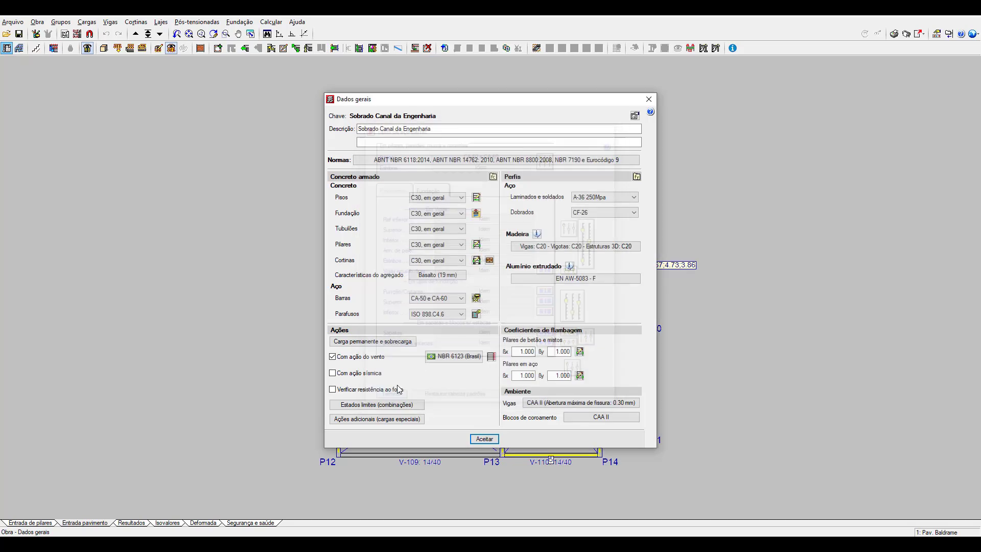
left_click(484, 438)
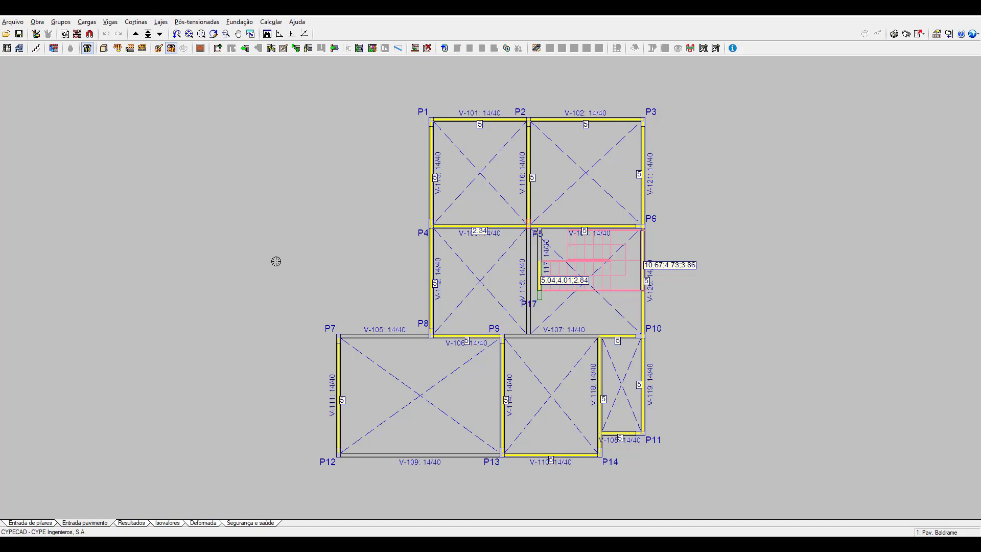
- Reopen the general data to check the bar steel types once more, and accept both
left_click(7, 48)
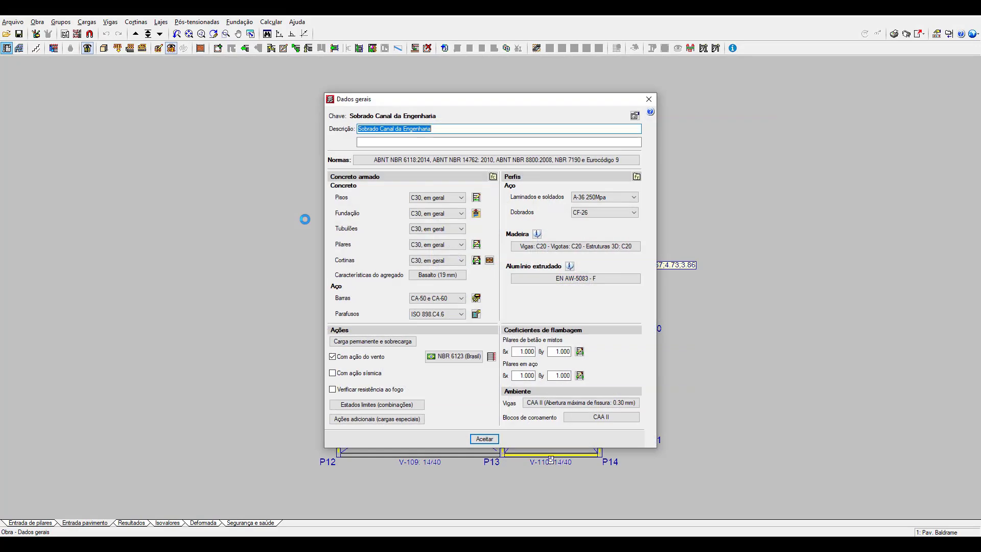
left_click(476, 298)
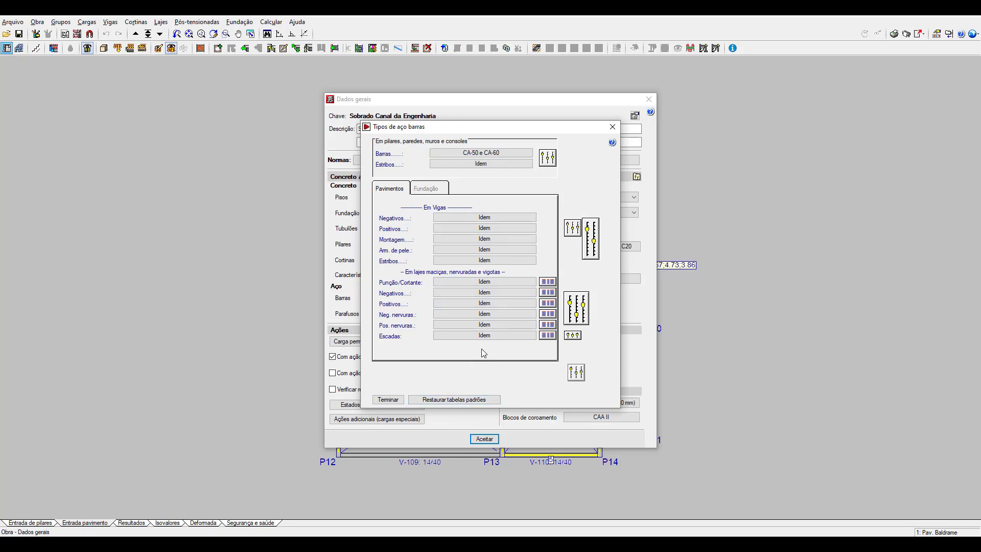
left_click(388, 399)
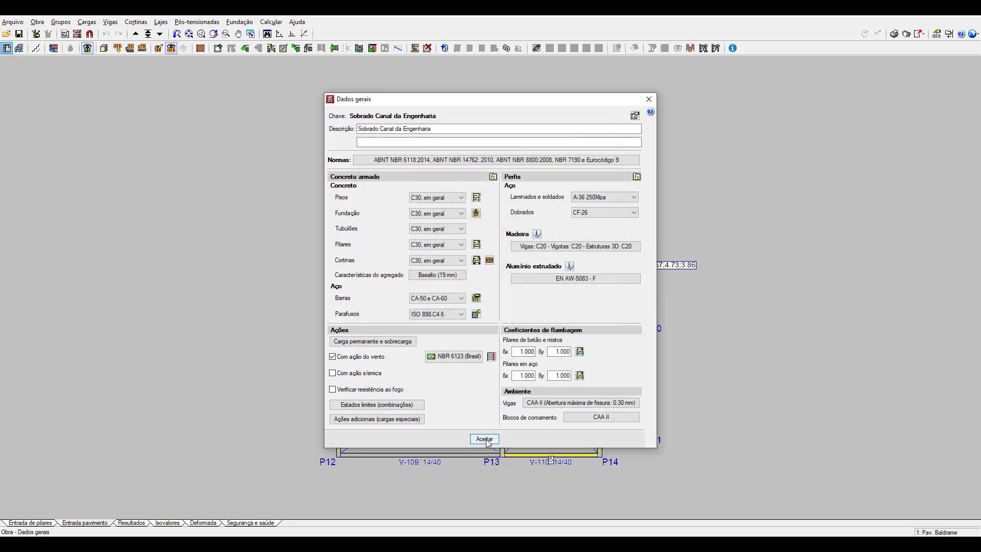
left_click(483, 437)
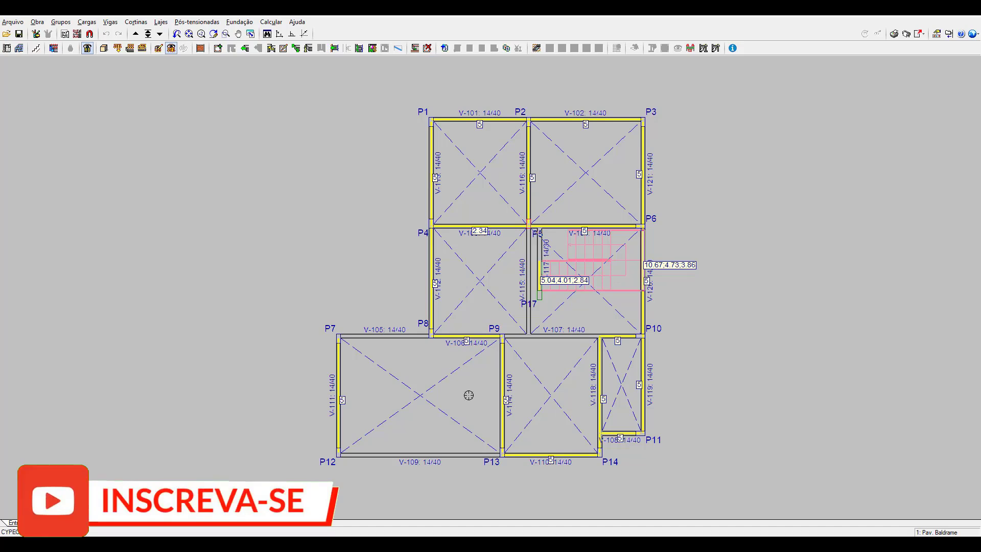
- Calculate the whole project including the foundation, and close the calculation error report
left_click(272, 22)
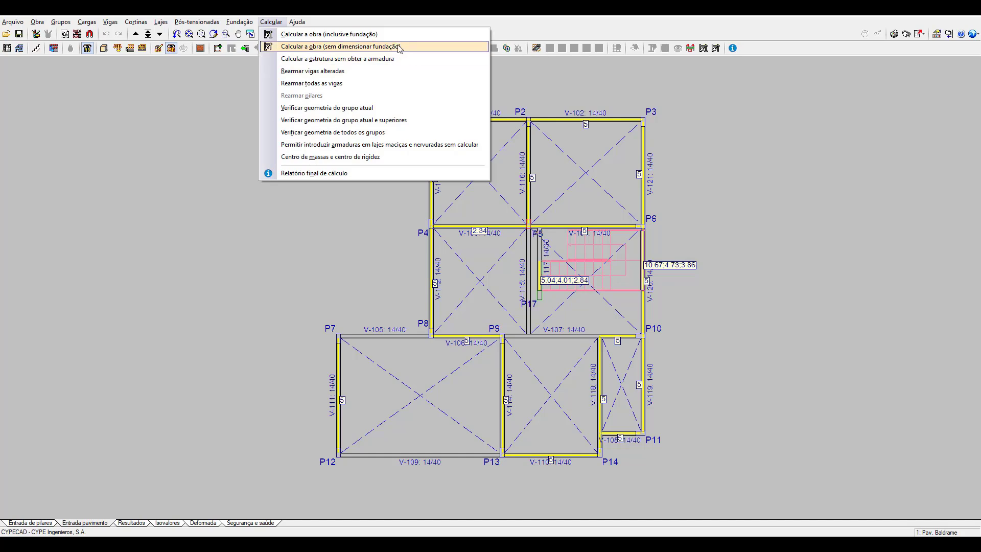
left_click(384, 35)
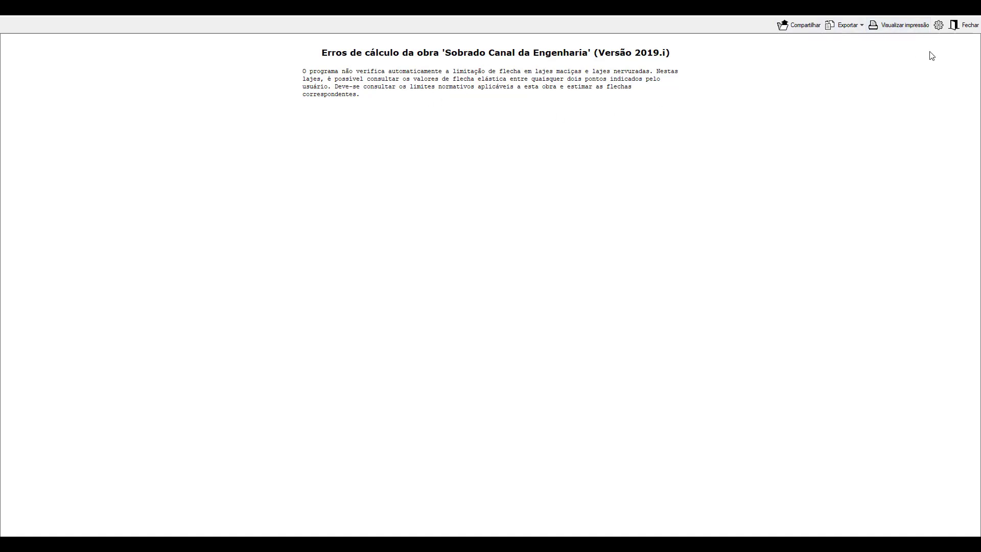
left_click(963, 25)
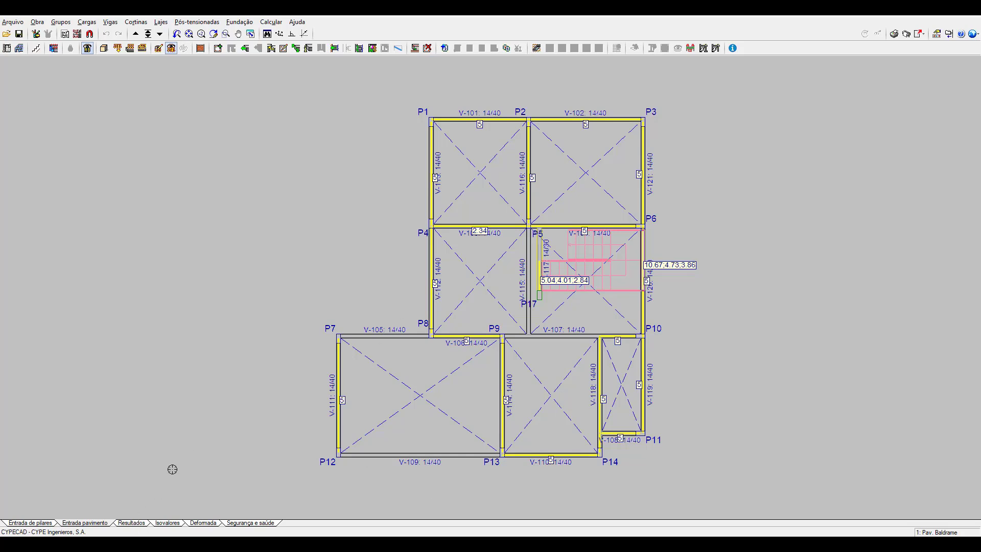
- Show the slab isovalues for the Pav. Superior group and examine the Z displacement under self-weight
left_click(167, 527)
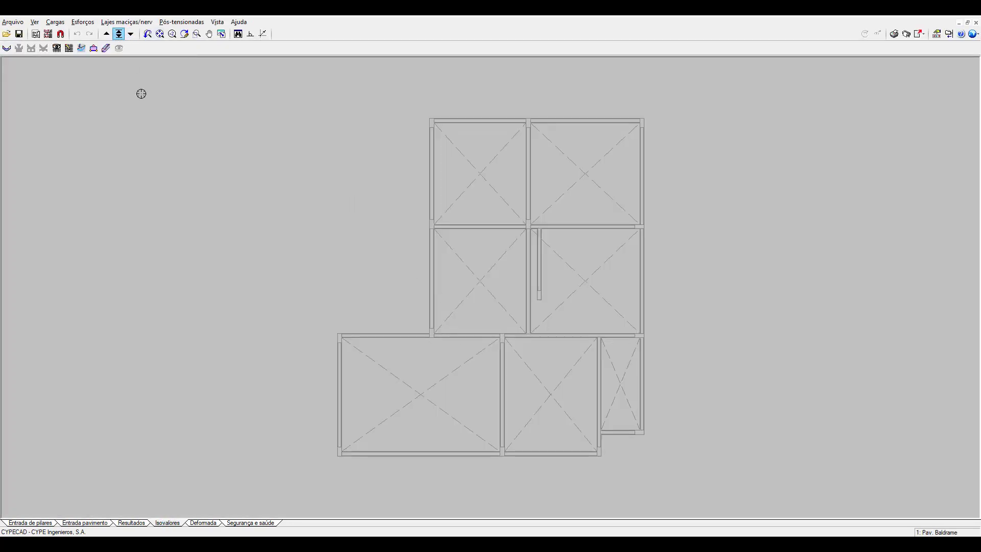
left_click(119, 34)
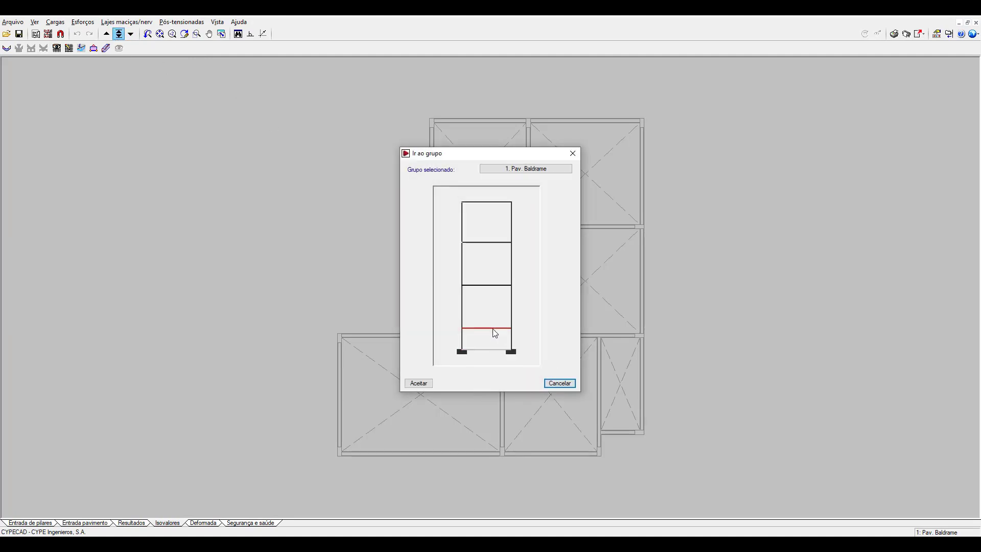
left_click(482, 290)
double_click(487, 286)
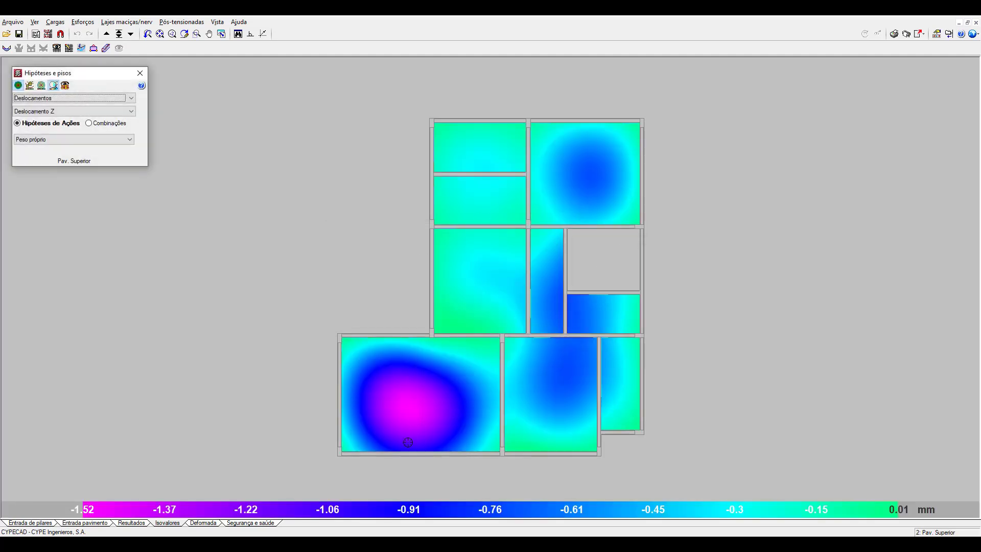
scroll(409, 374, "up", 2)
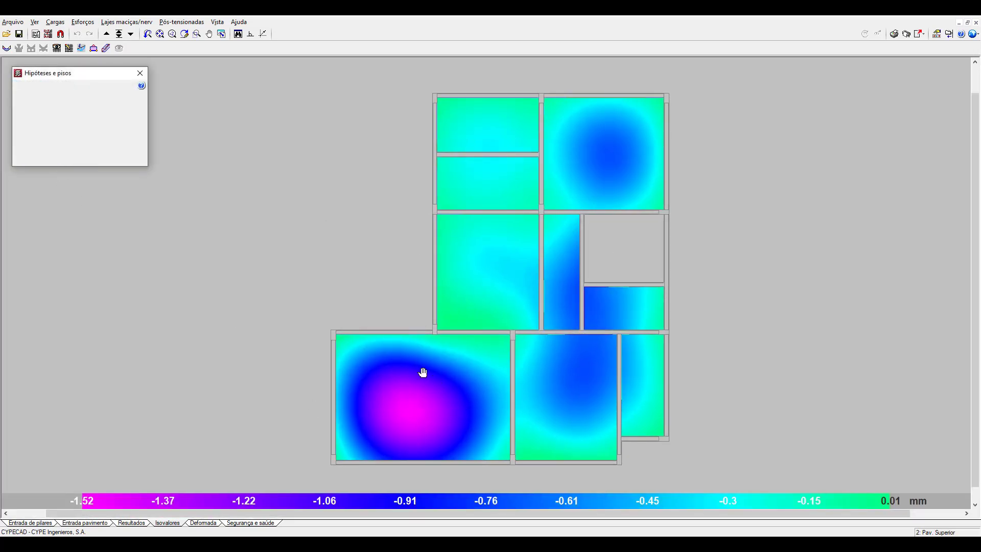
scroll(429, 333, "up", 1)
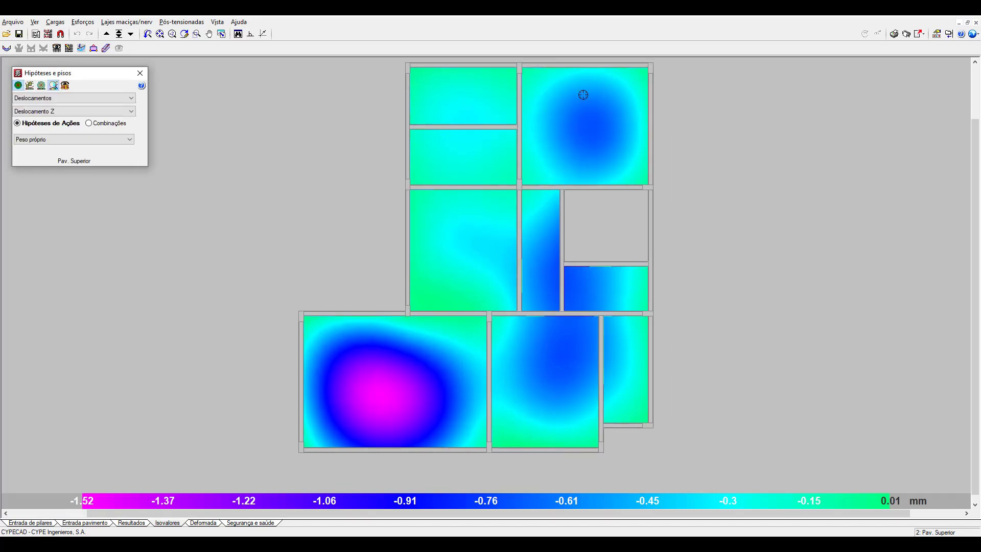
middle_click_drag(580, 130, 578, 146)
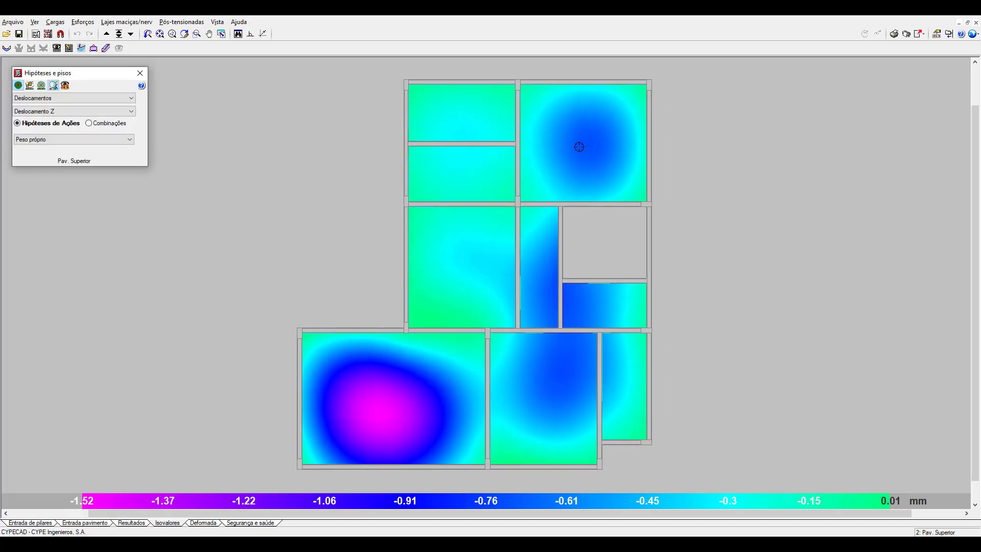
- Switch the isovalues to the Momento X forces for the E.L.U. Concreto combinations
left_click(51, 98)
left_click(45, 119)
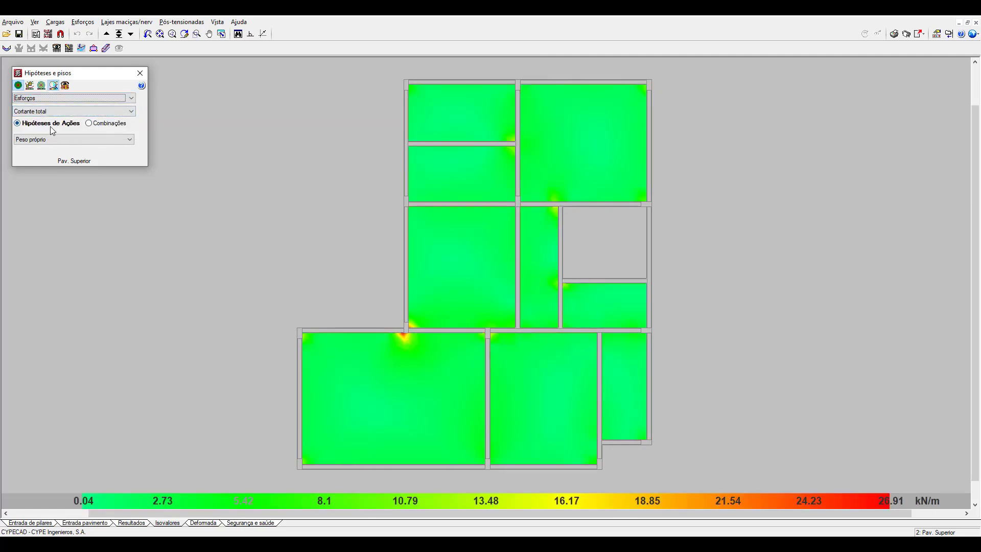
left_click(92, 124)
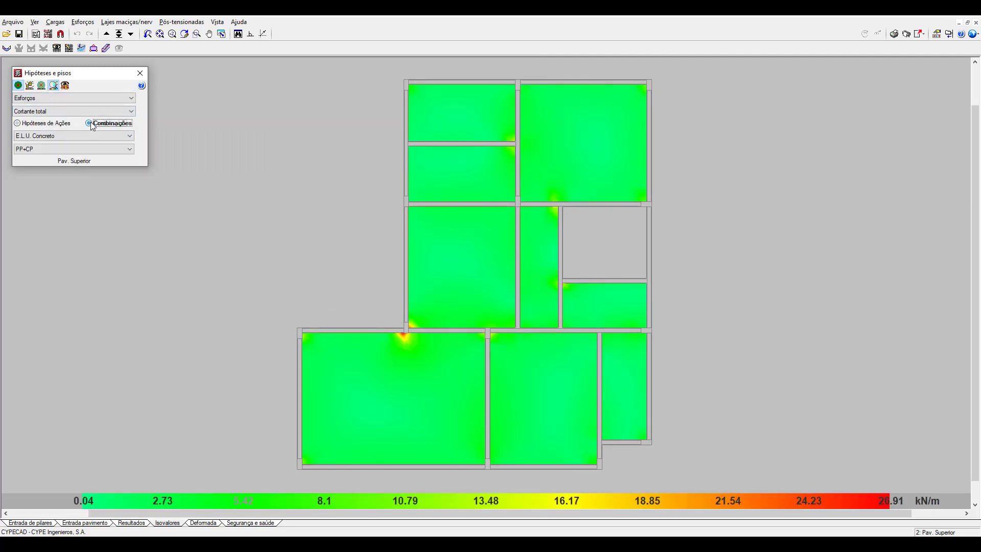
left_click(58, 115)
left_click(49, 138)
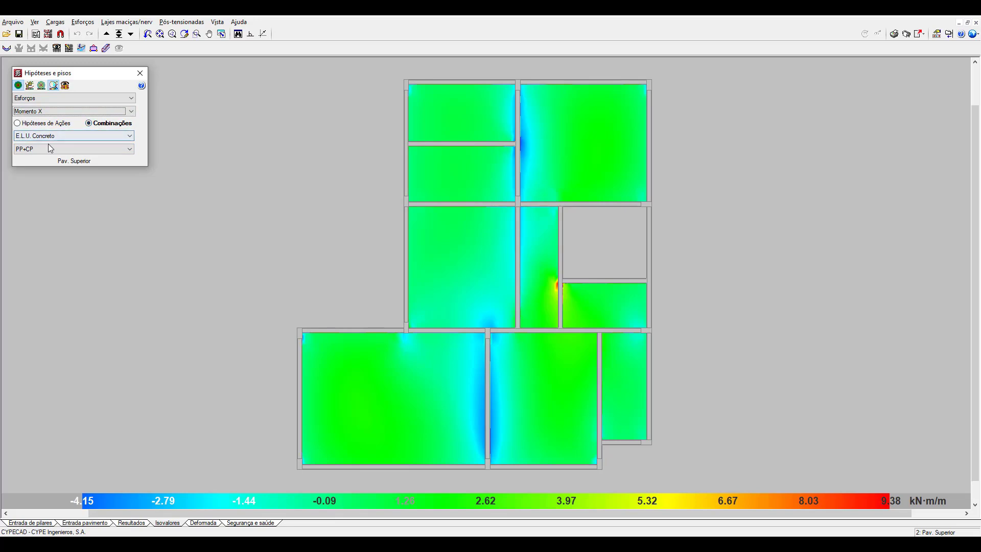
left_click(49, 138)
left_click(60, 144)
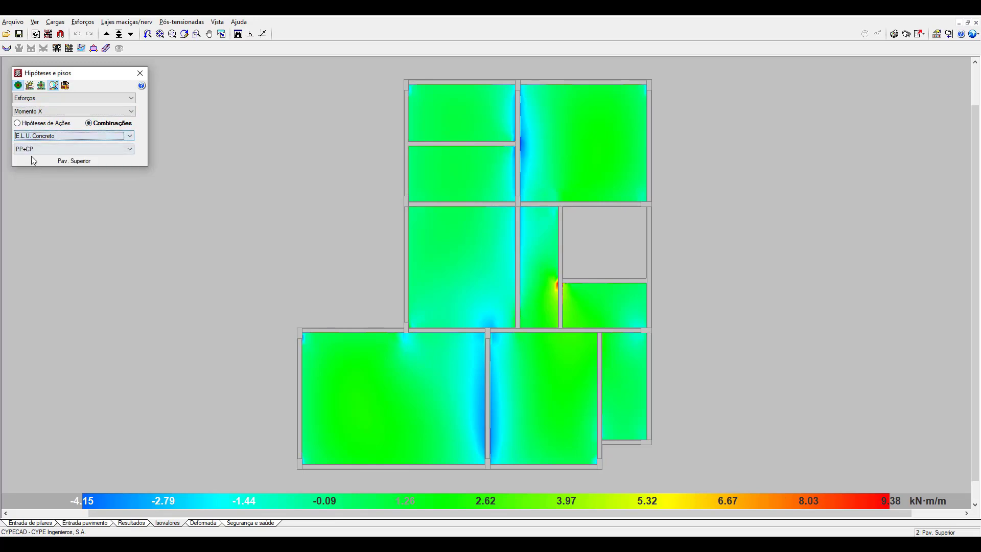
- Compare Momento X for combinations 1.4·PP+1.4·CP+0.7·Qa+1.4·V(+X) and 1.4·PP+1.4·CP+1.4·Qa+0.84·V(+X)
left_click(72, 149)
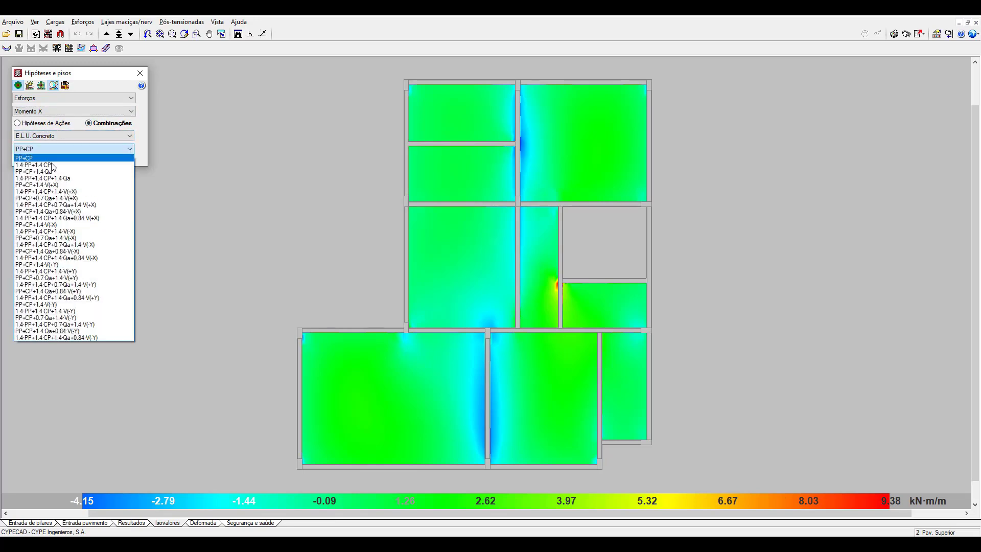
left_click(94, 204)
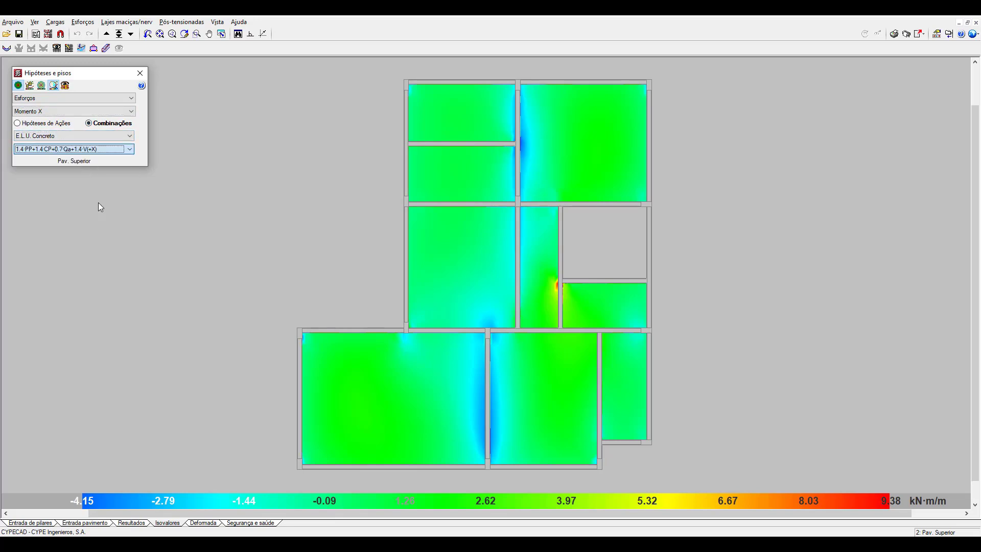
left_click(68, 151)
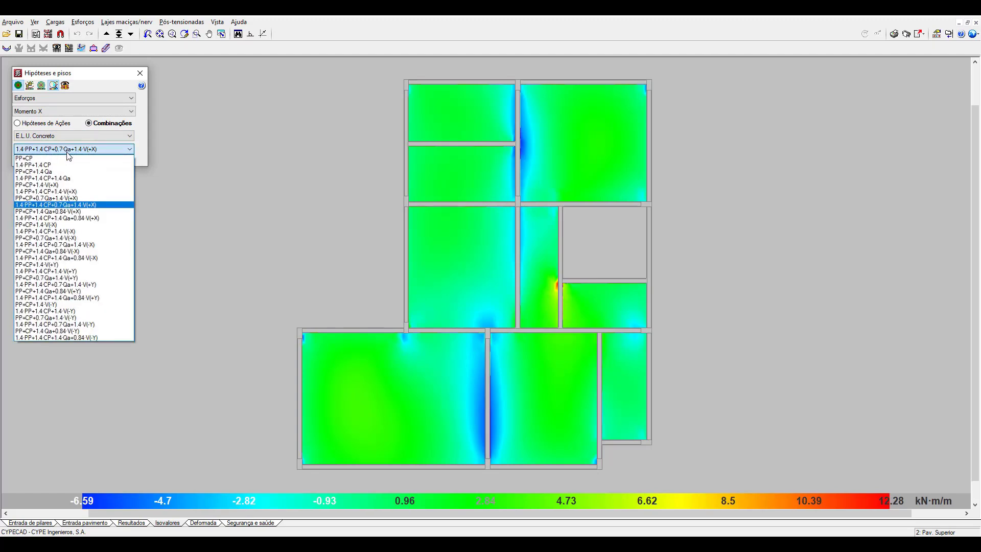
left_click(98, 218)
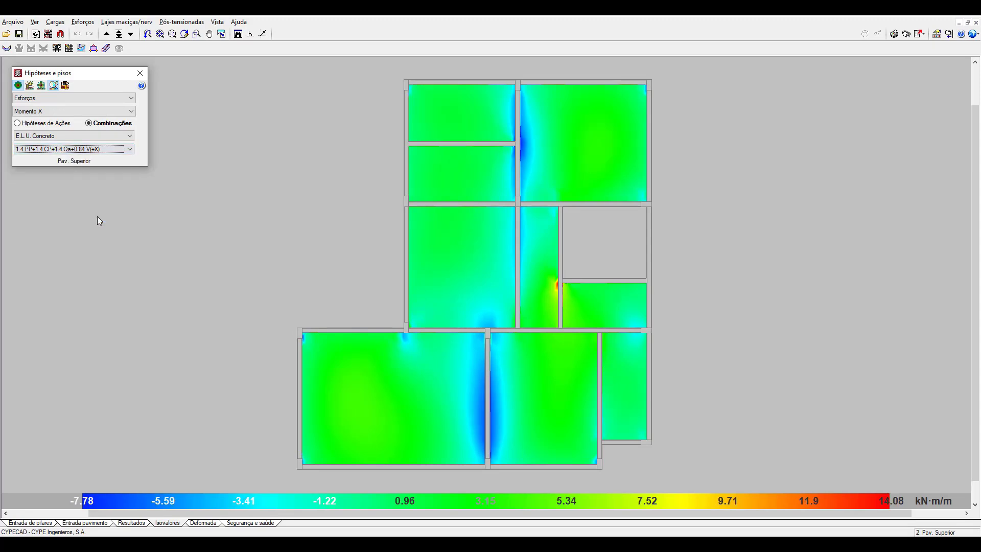
- Compare Momento X for combinations 1.4·PP+1.4·CP+0.7·Qa+1.4·V(-X) and 1.4·PP+1.4·CP+1.4·Qa+0.84·V(-X)
left_click(94, 151)
left_click(99, 245)
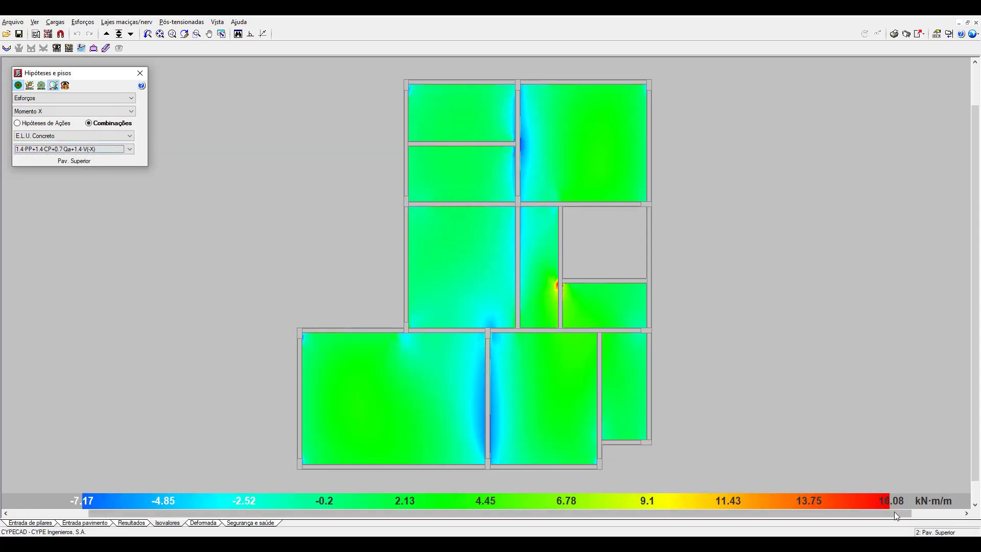
left_click(77, 149)
left_click(90, 257)
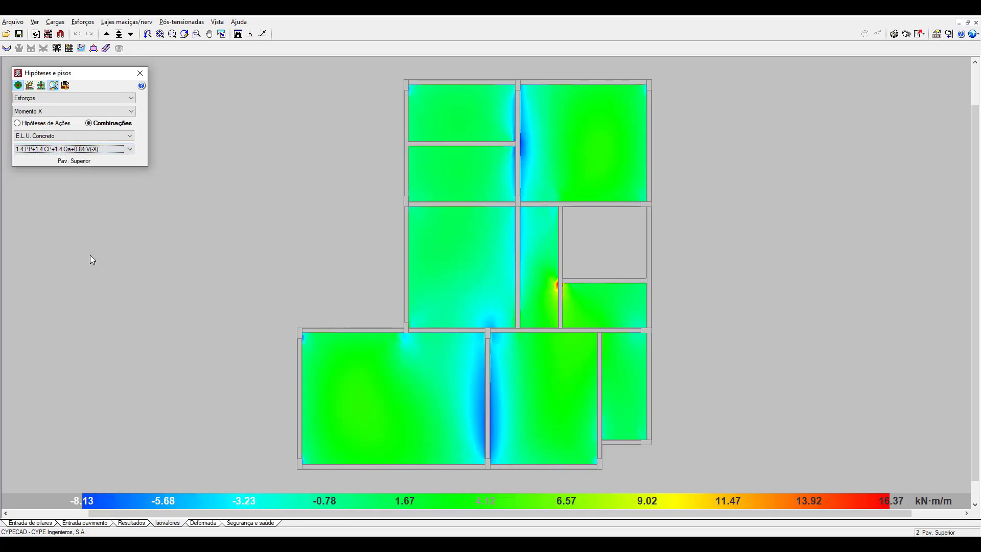
- Compare Momento X for combinations 1.4·PP+1.4·CP+0.7·Qa+1.4·V(+Y) and 1.4·PP+1.4·CP+1.4·Qa+0.84·V(+Y)
left_click(78, 149)
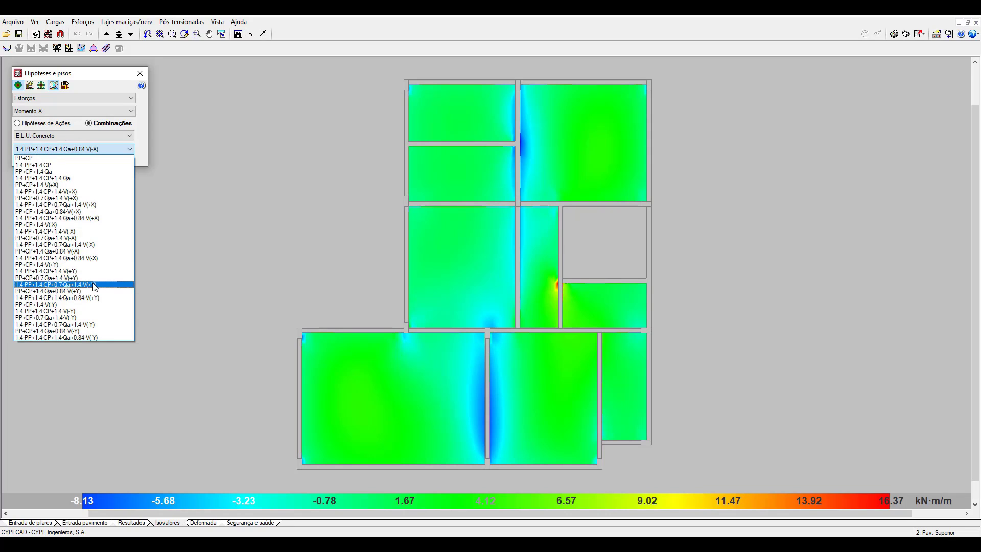
left_click(95, 285)
left_click(87, 150)
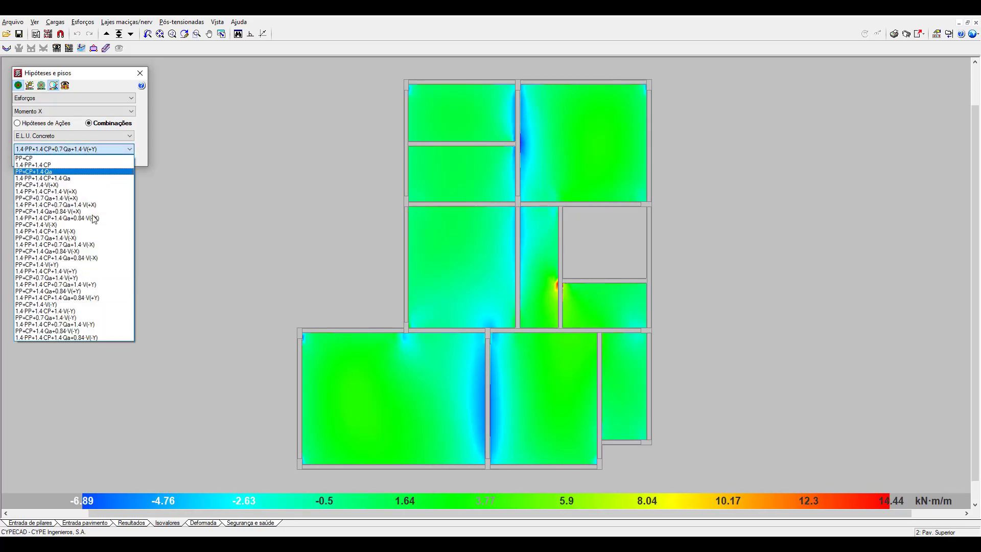
left_click(100, 297)
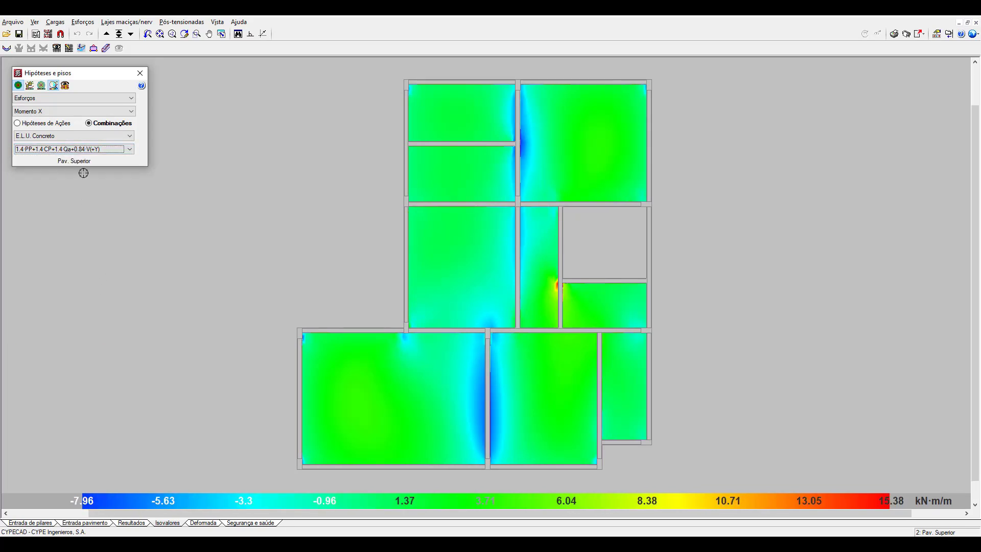
- Compare Momento X for 1.4·PP+1.4·CP+0.7·Qa+1.4·V(-Y) and 1.4·PP+1.4·CP+1.4·Qa+0.84·V(-Y), then return to 1.4·PP+1.4·CP+1.4·Qa+0.84·V(-X)
left_click(87, 150)
left_click(97, 322)
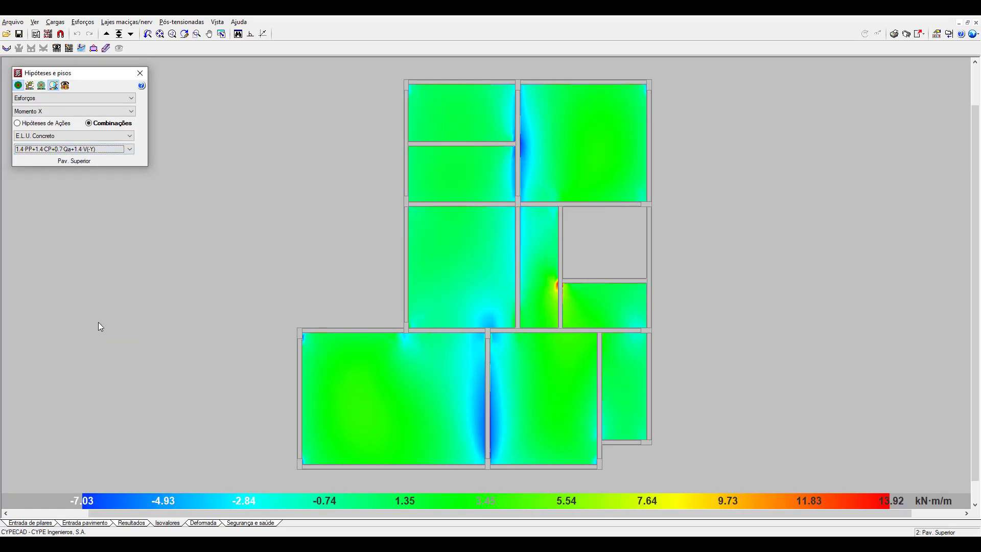
left_click(93, 150)
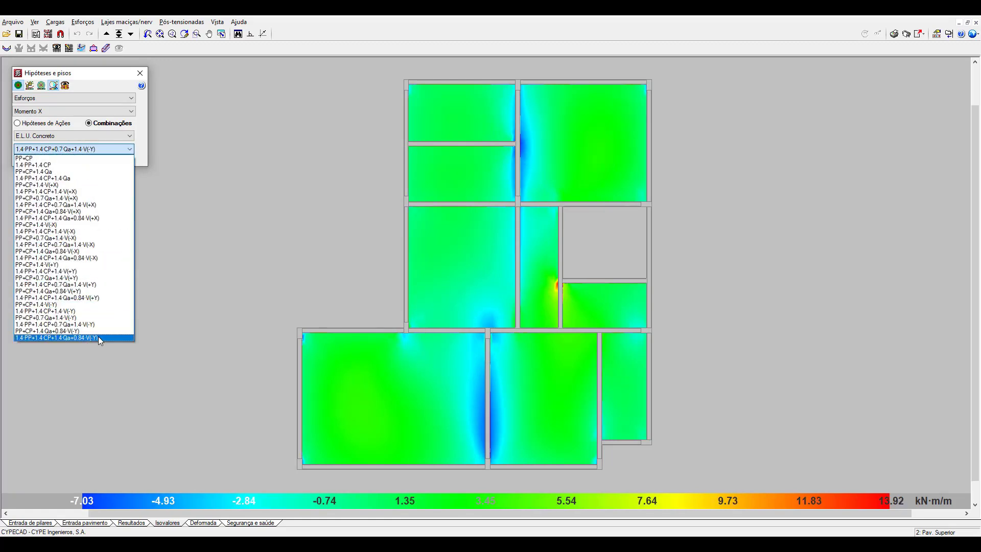
left_click(100, 338)
left_click(93, 150)
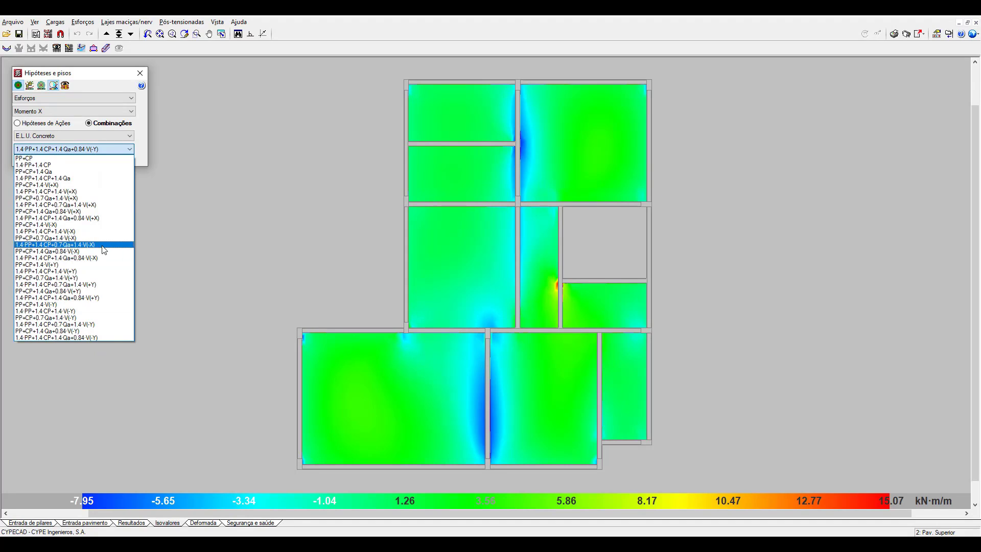
left_click(100, 258)
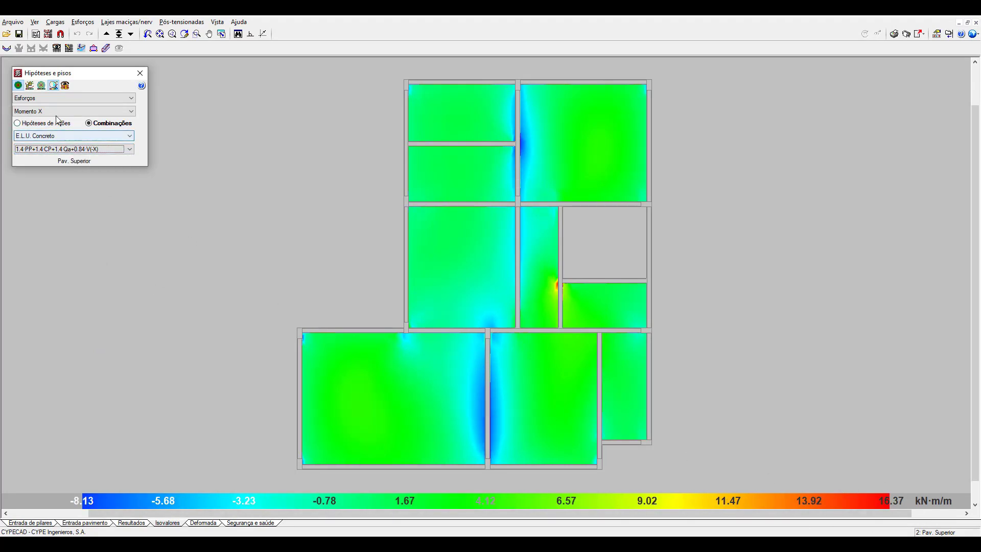
- Show the Momento Y isovalues for the E.L.U. Concreto combination 1.4·PP+1.4·CP+1.4·Qa+0.84·V(-X)
left_click(40, 112)
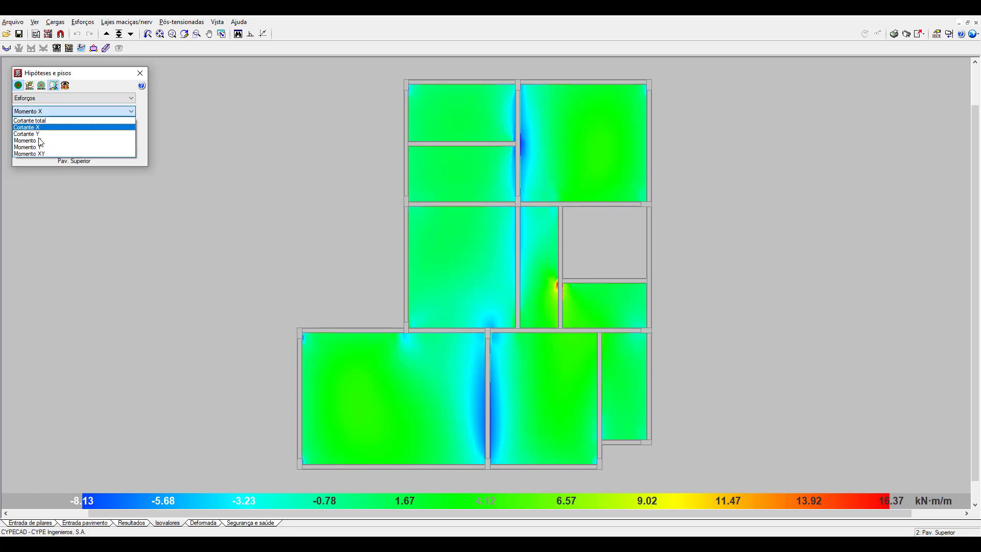
left_click(47, 147)
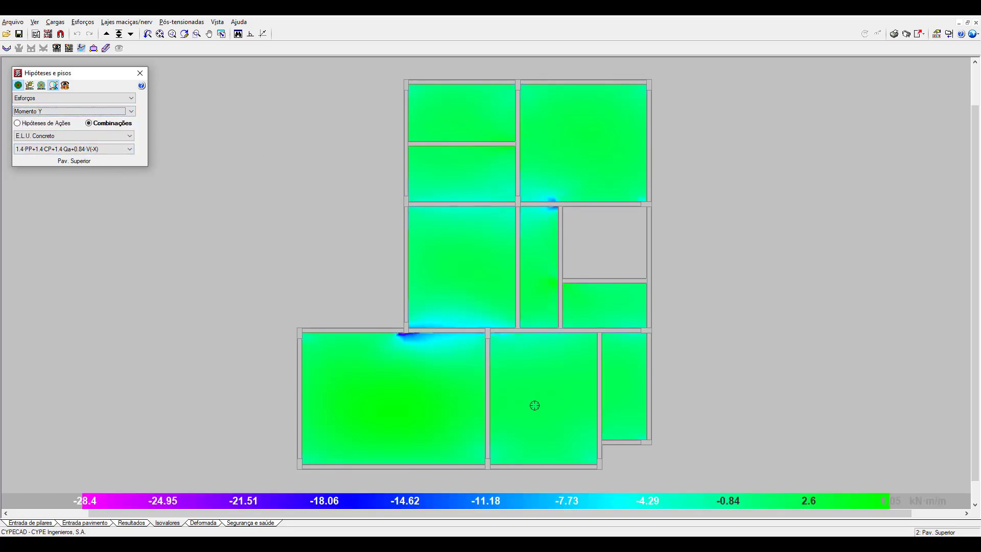
left_click(48, 150)
left_click(73, 148)
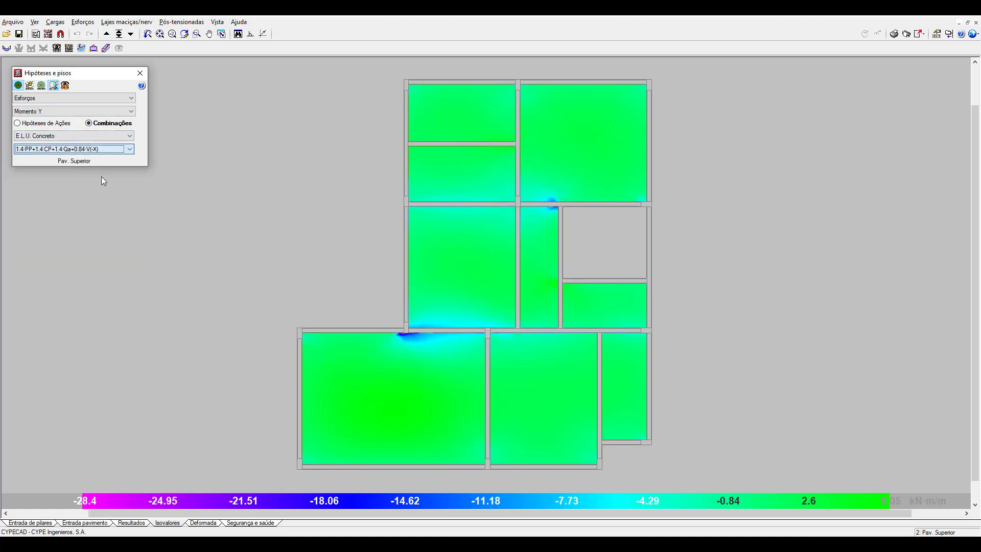
- Switch the isovalues to Deslocamento Z for the E.L.S. Característica. Concreto combinations
left_click(49, 98)
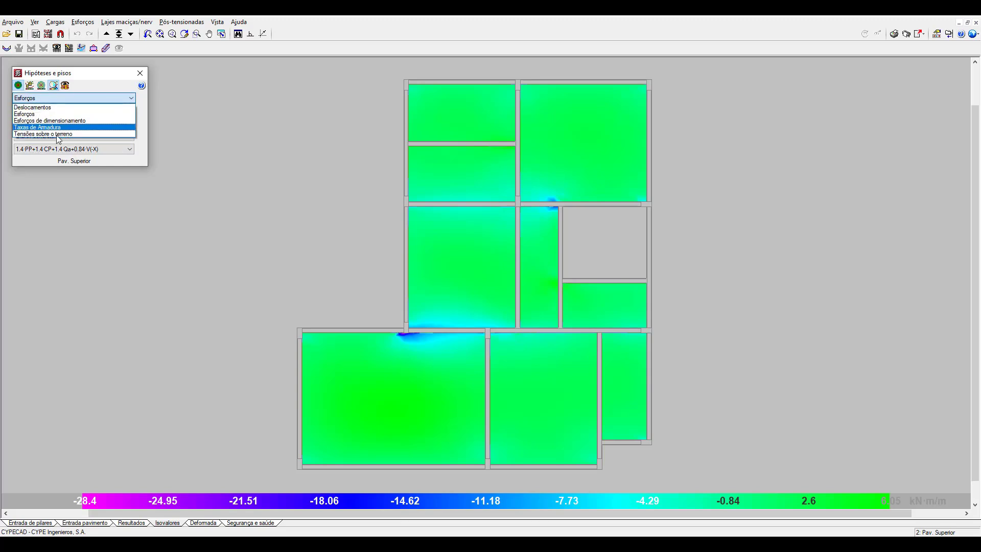
left_click(42, 108)
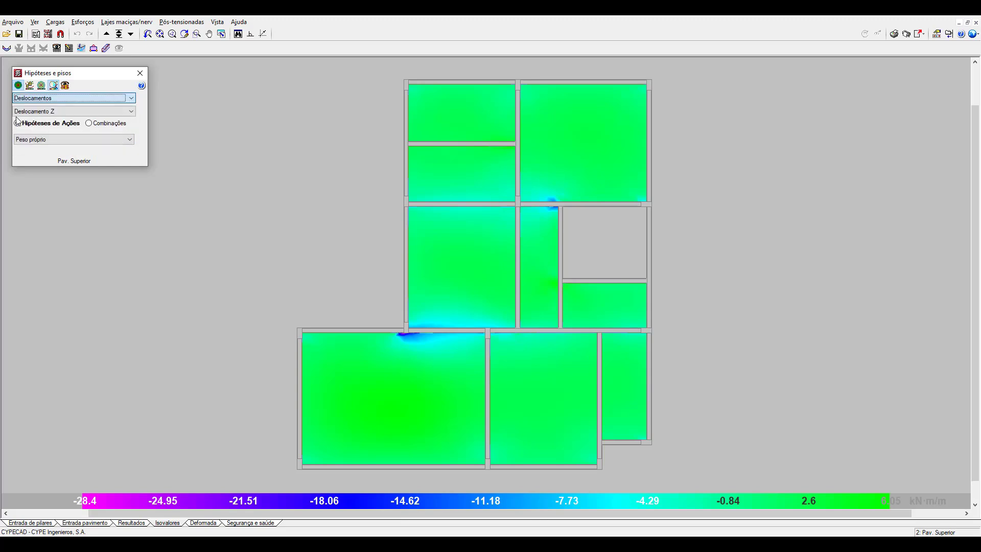
left_click(105, 125)
left_click(72, 136)
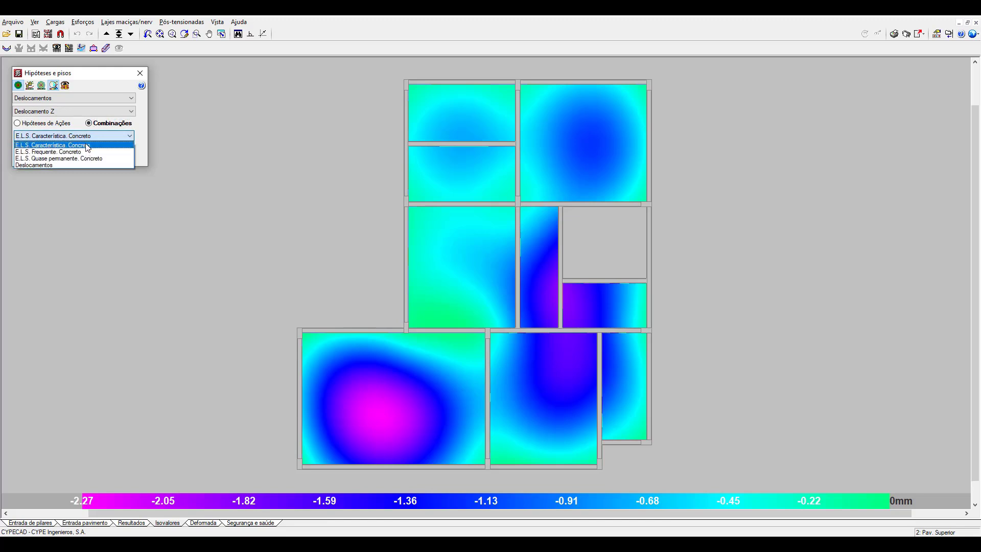
left_click(88, 145)
- Show Deslocamento Z for the E.L.S. Frequente. Concreto combination PP+CP+0.3·Qa+0.3·V(+X)
left_click(72, 136)
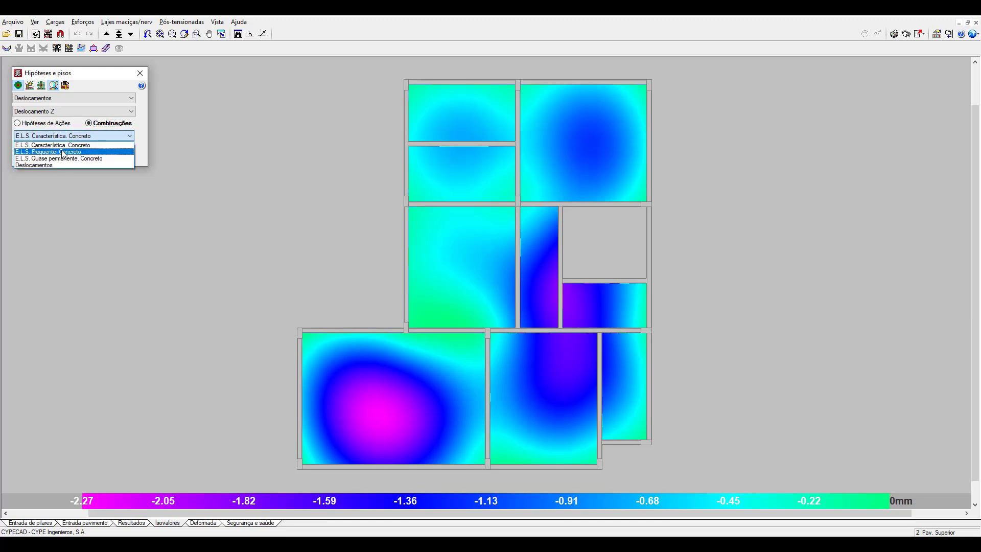
left_click(75, 151)
left_click(56, 149)
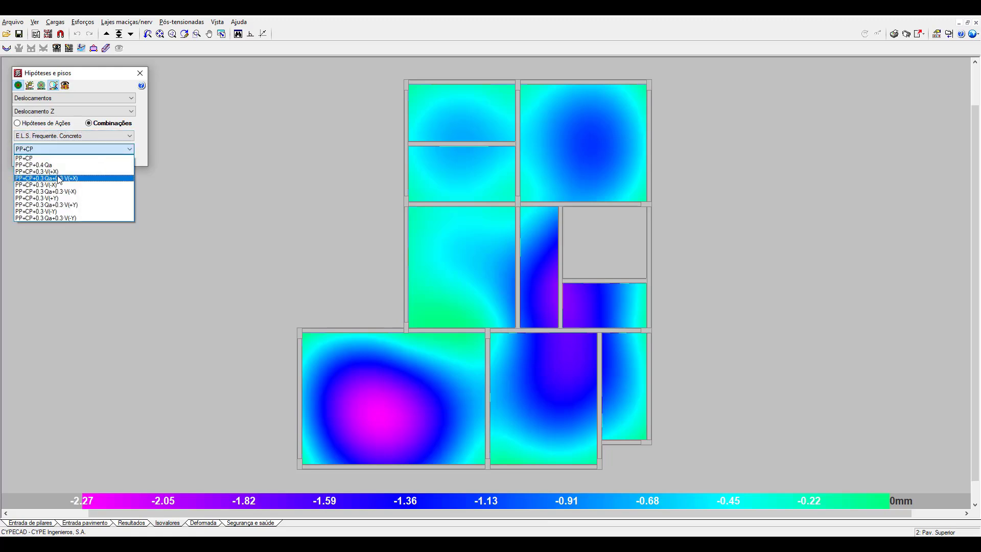
left_click(65, 181)
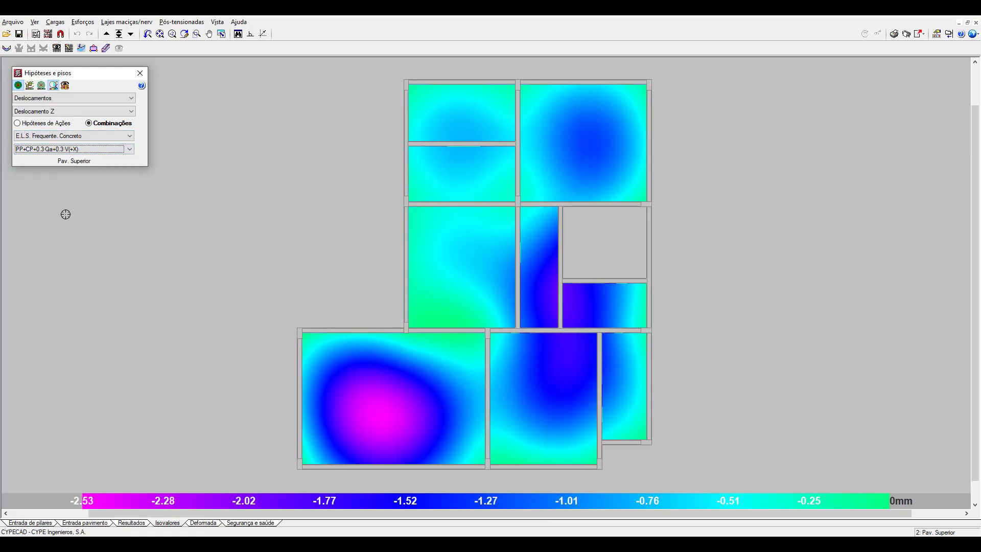
- Compare Deslocamento Z for the frequent combinations PP+CP+0.3·Qa+0.3·V(-X), PP+CP+0.3·Qa+0.3·V(-Y) and PP+CP+0.3·V(+Y)
left_click(69, 149)
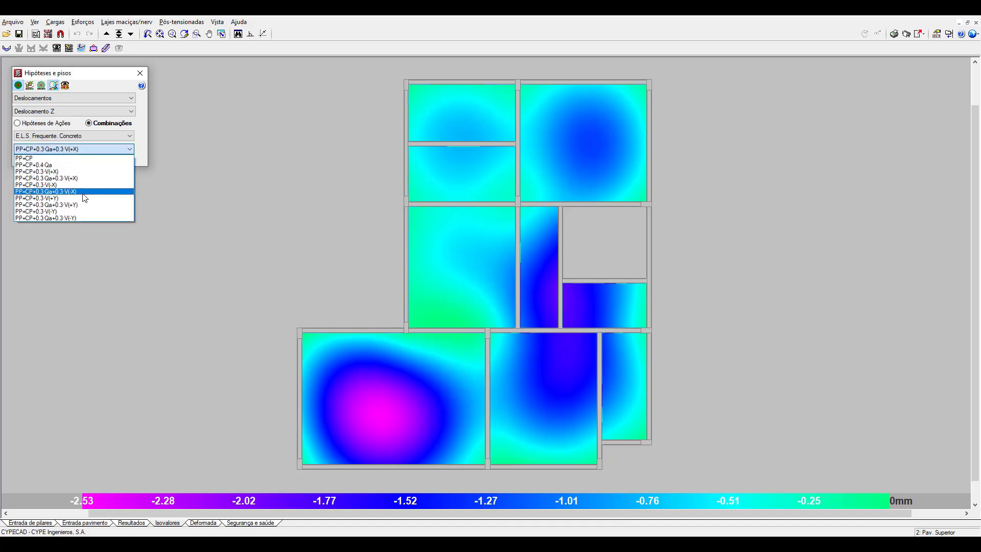
left_click(69, 189)
left_click(77, 149)
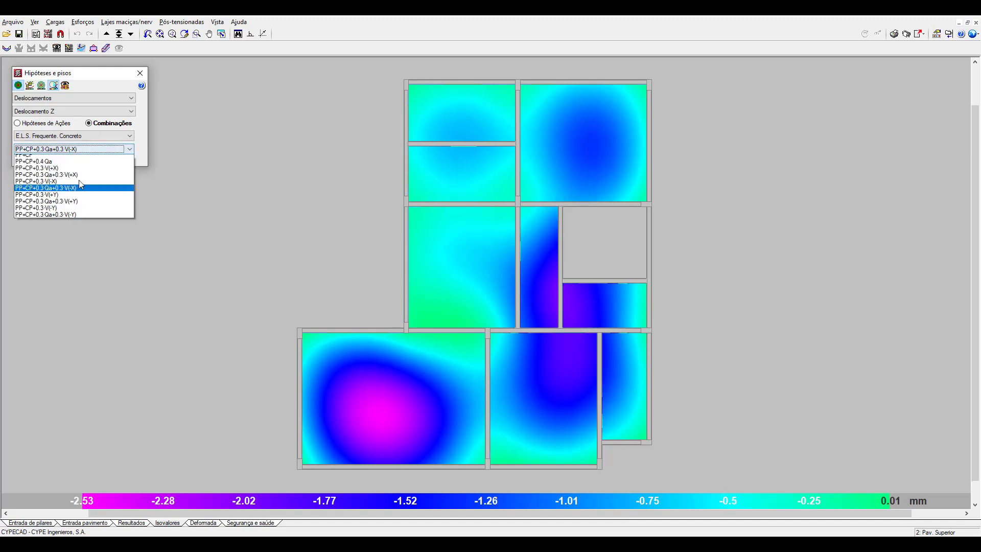
left_click(71, 219)
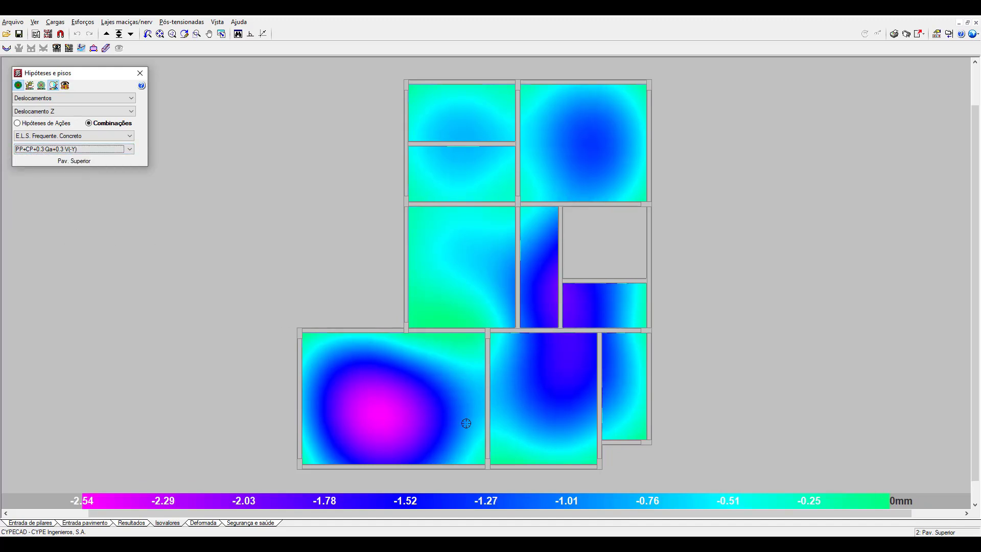
left_click(82, 149)
left_click(61, 199)
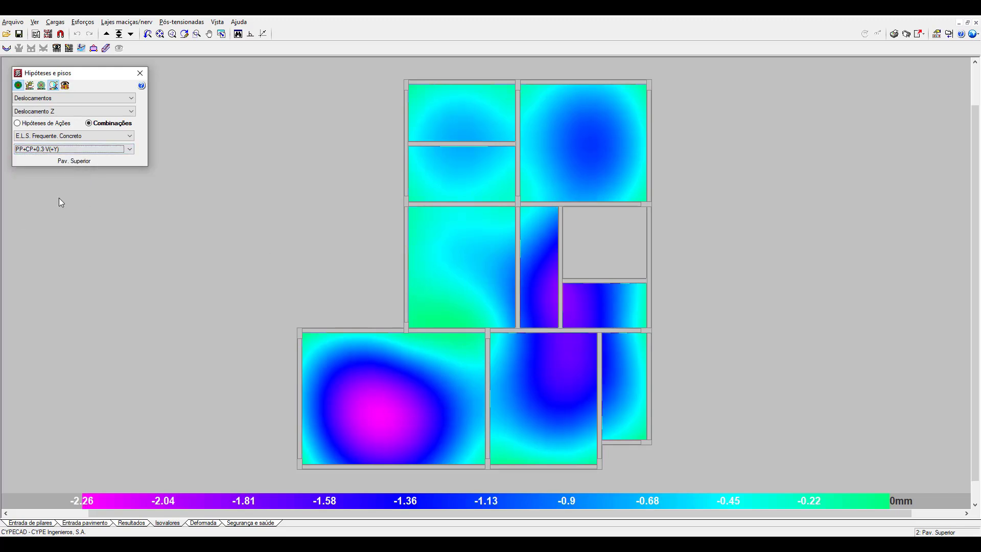
- Compare Deslocamento Z for the individual load cases Peso próprio, Sobrecarga and Cargas permanentes
left_click(18, 124)
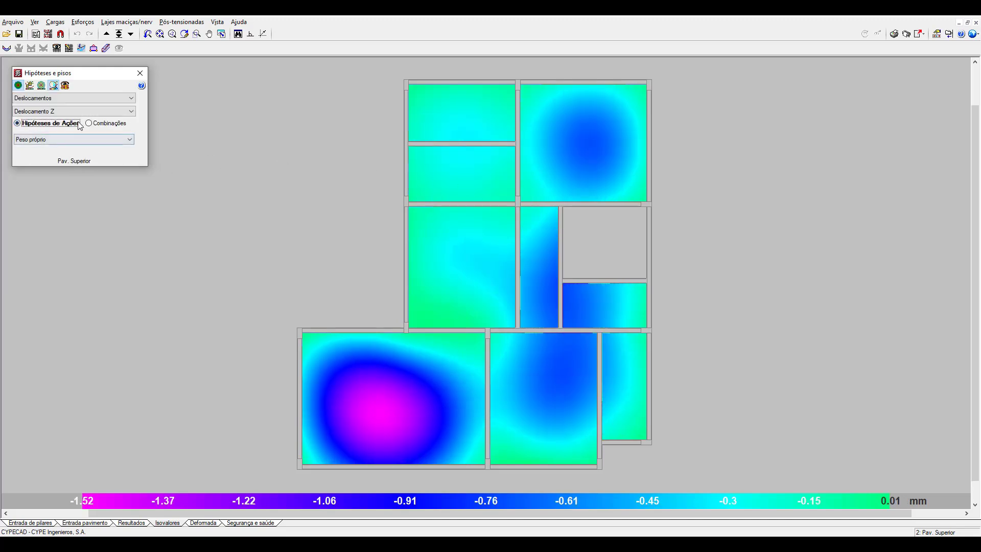
left_click(60, 139)
left_click(42, 165)
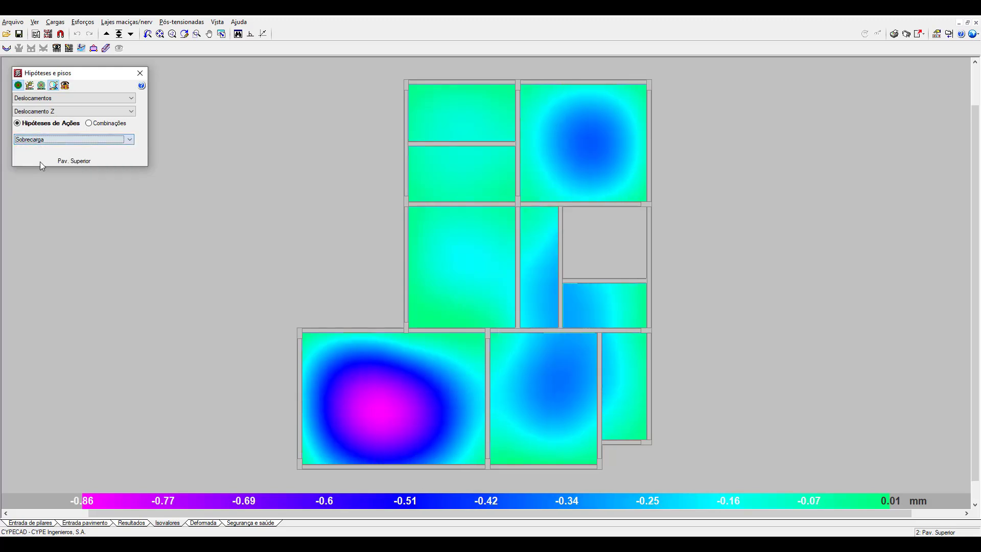
left_click(45, 139)
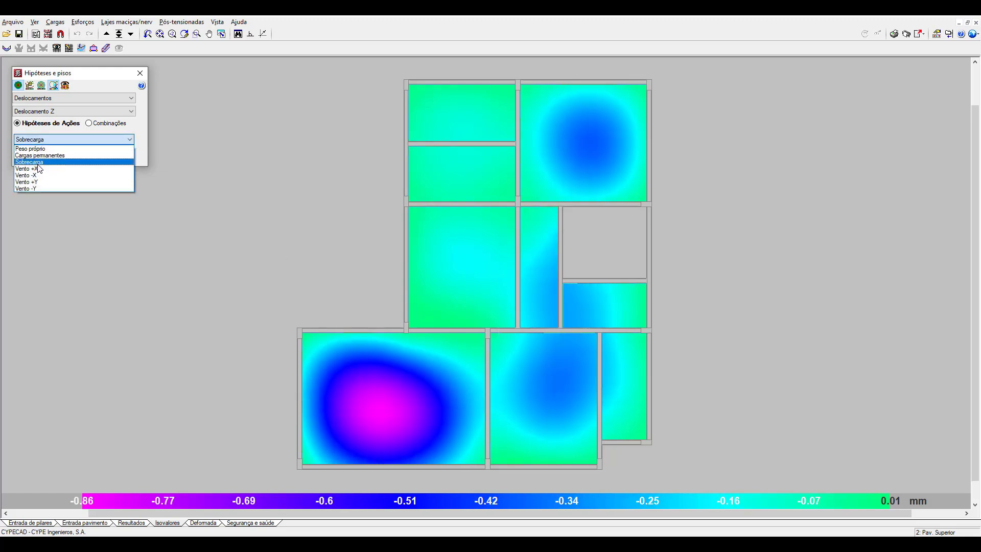
left_click(41, 156)
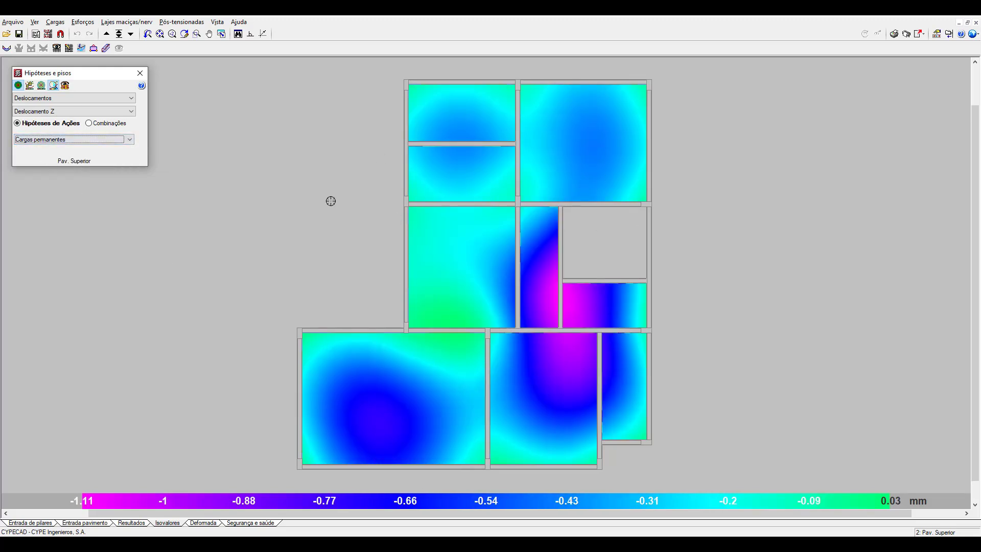
- Compare Deslocamento Z for the E.L.S. Característica. Concreto combinations PP+CP and PP+CP+0.5·Qa+V(+X)
left_click(100, 124)
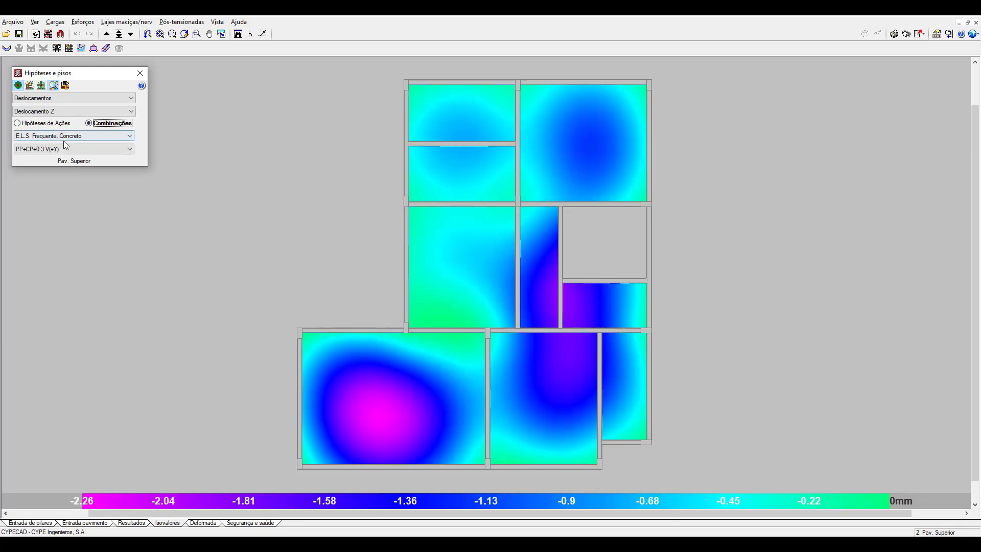
left_click(64, 136)
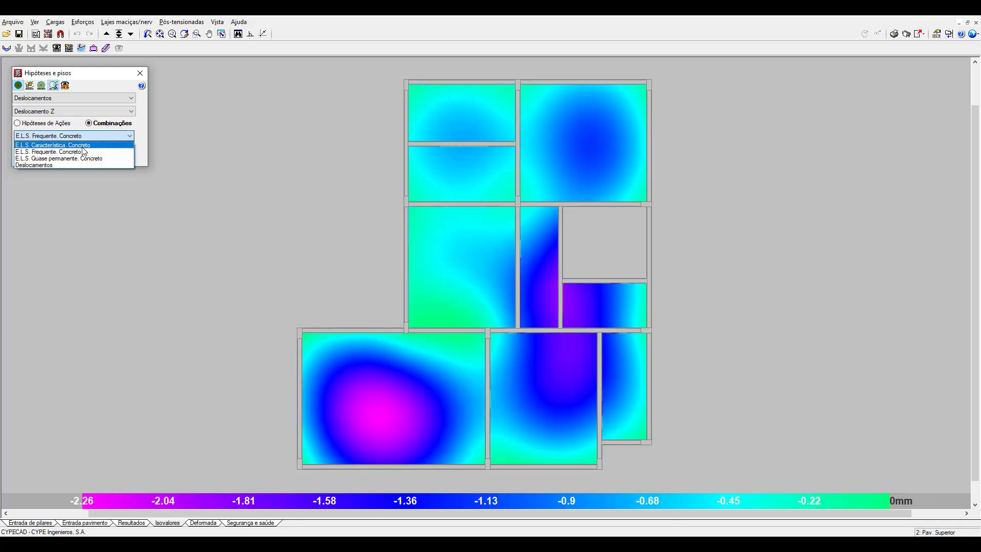
left_click(84, 146)
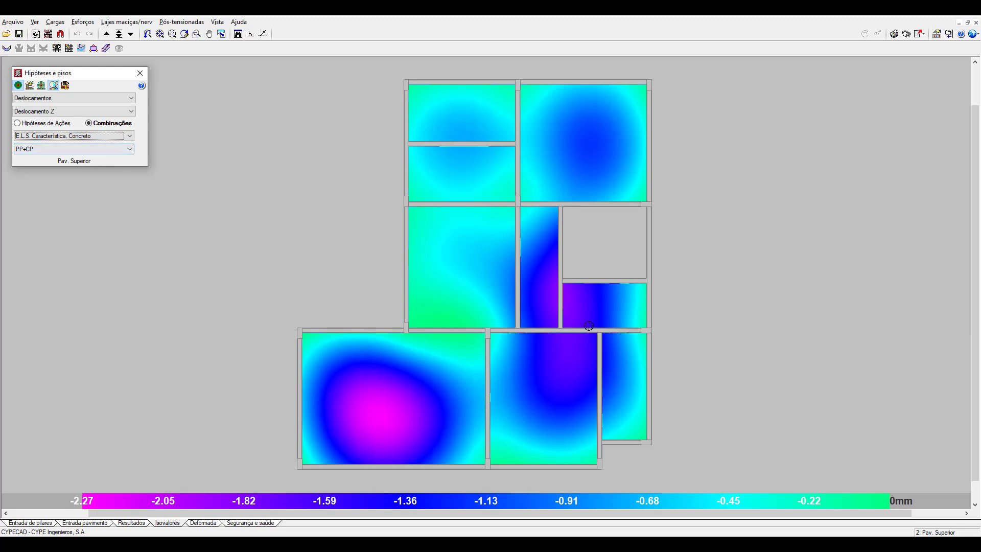
left_click(50, 149)
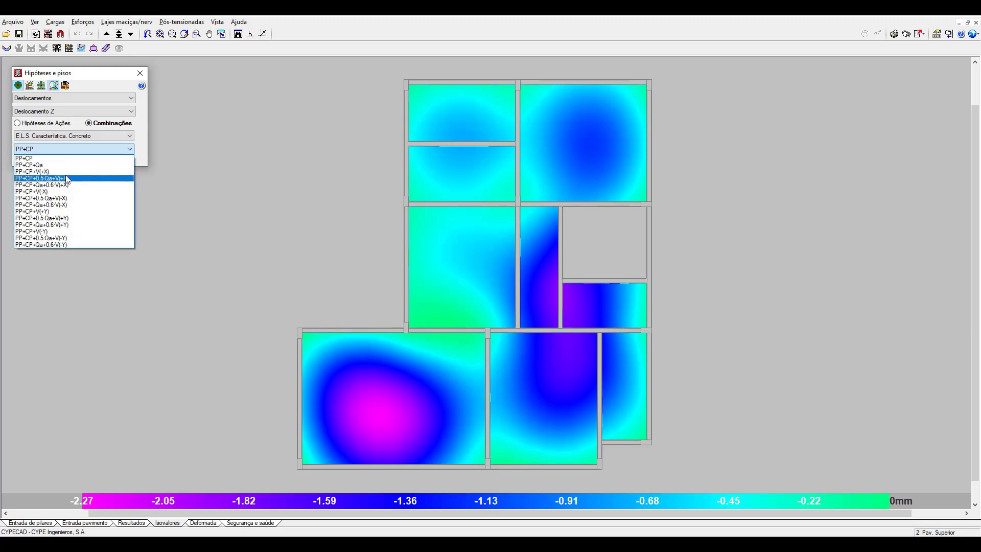
left_click(66, 176)
left_click(67, 151)
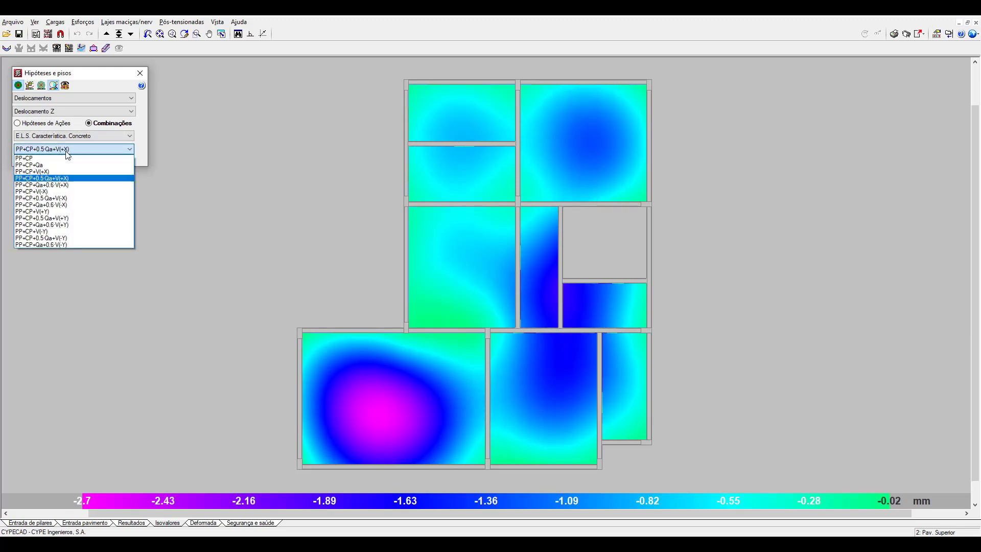
left_click(60, 101)
left_click(65, 101)
left_click(66, 101)
left_click(58, 114)
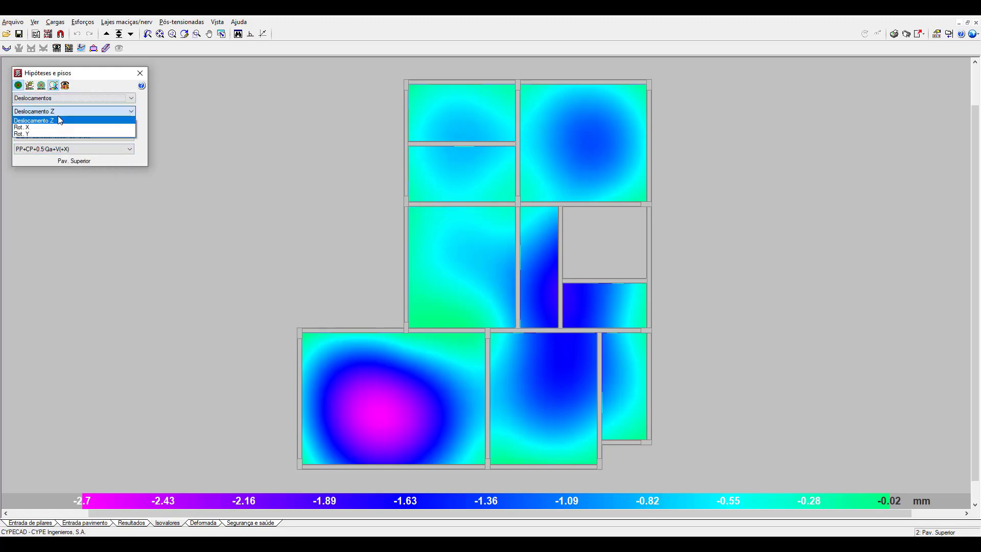
left_click(59, 121)
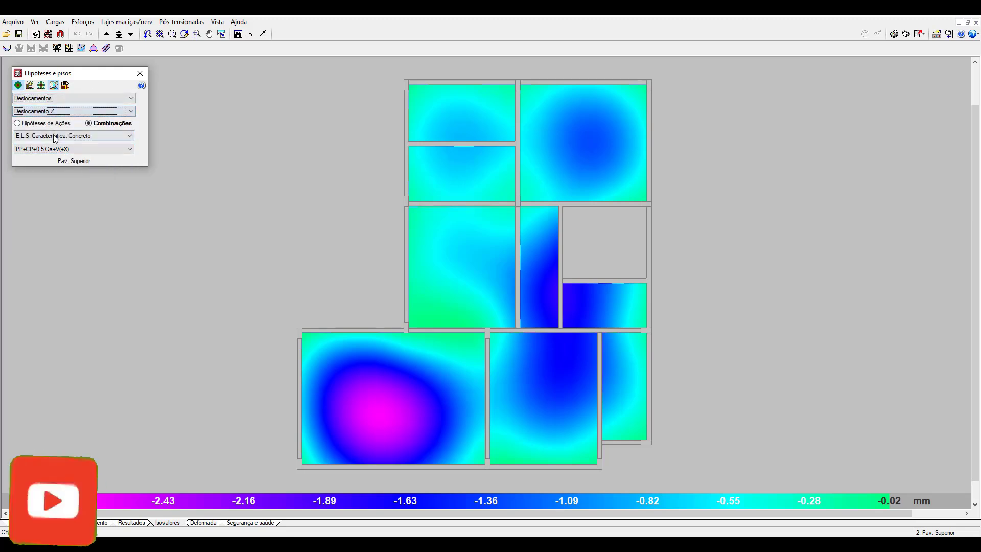
- Start the deflection check between two points and choose the combination PP+CP+0.5·Qa+V(+X)
left_click(82, 49)
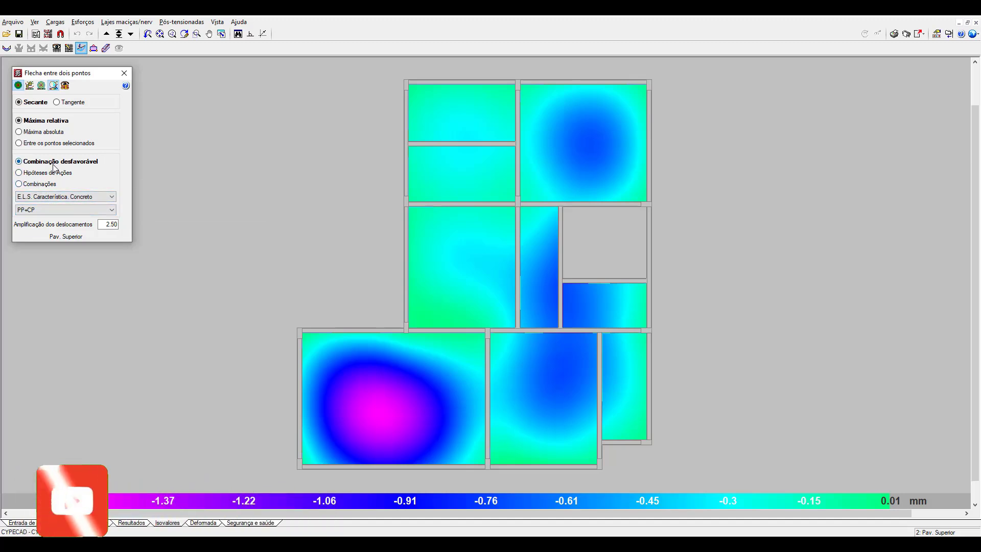
left_click(47, 210)
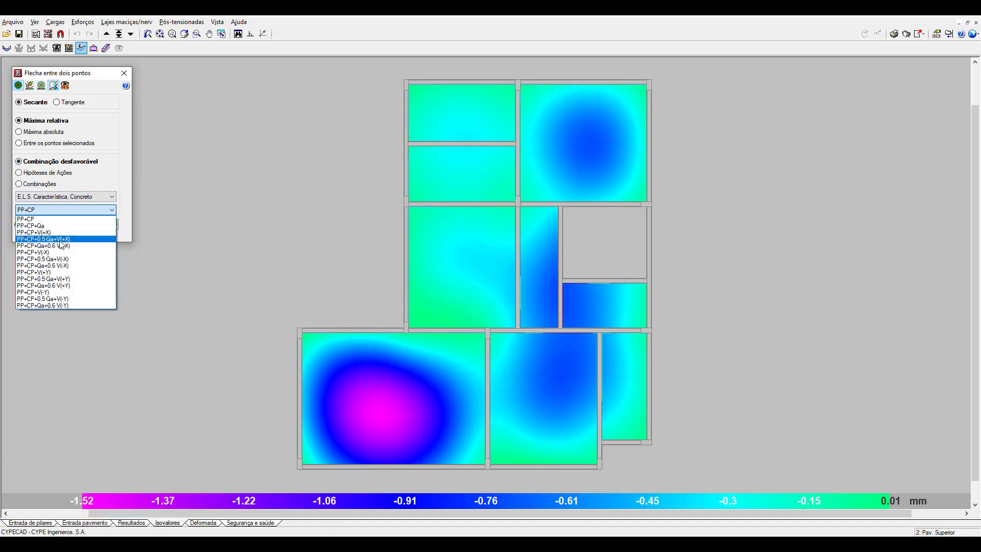
left_click(69, 239)
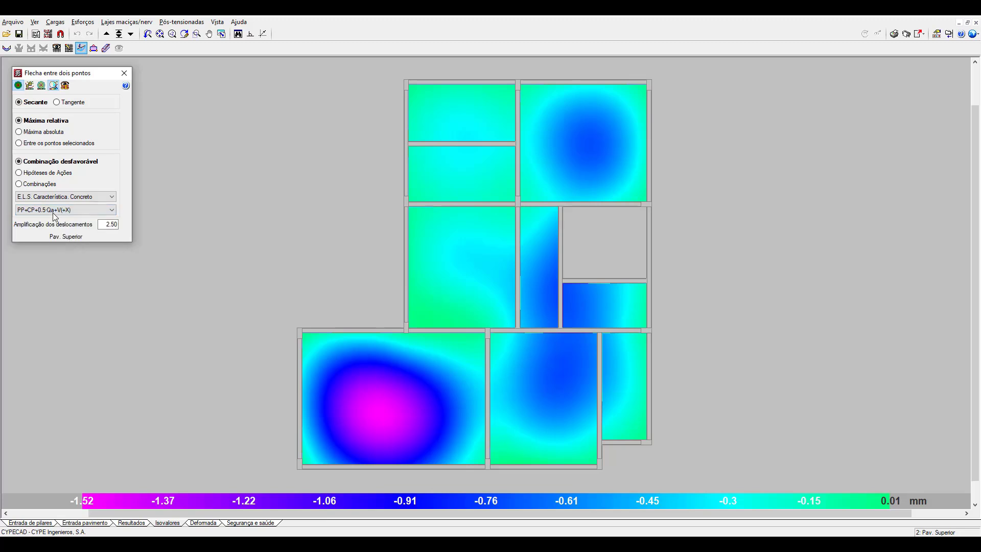
- Go through the remaining E.L.S. Característica combinations with live load and wind, ending on PP+CP+Qa+0.6·V(+Y)
left_click(61, 210)
left_click(67, 246)
left_click(66, 210)
left_click(66, 257)
left_click(70, 210)
left_click(71, 266)
left_click(67, 210)
left_click(66, 278)
left_click(69, 210)
left_click(69, 286)
- Measure the maximum relative secant deflection horizontally across the lower-left slab between its side beams, with orthogonal mode on and the unfavourable combination
scroll(384, 446, "up", 1)
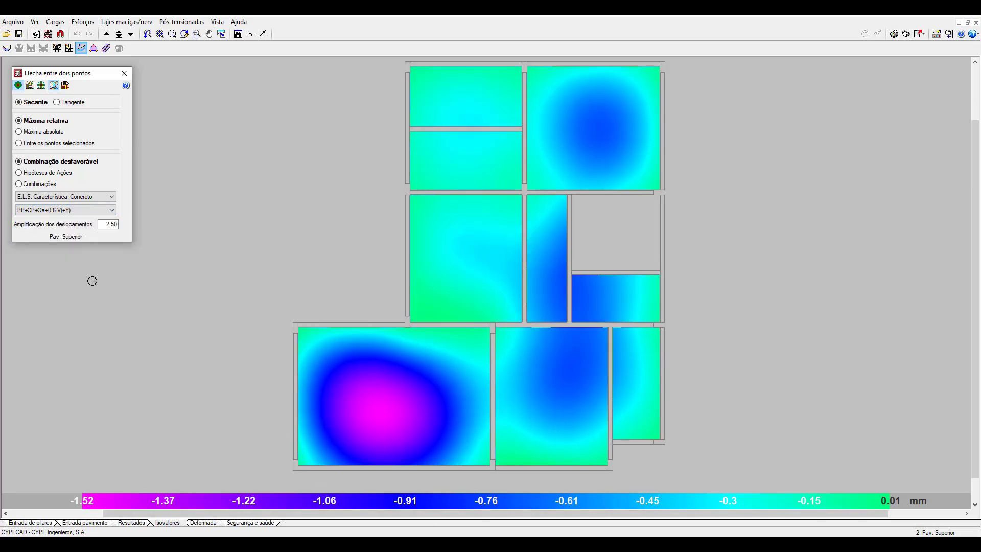
left_click_drag(103, 225, 127, 225)
left_click(107, 225)
left_click(296, 413)
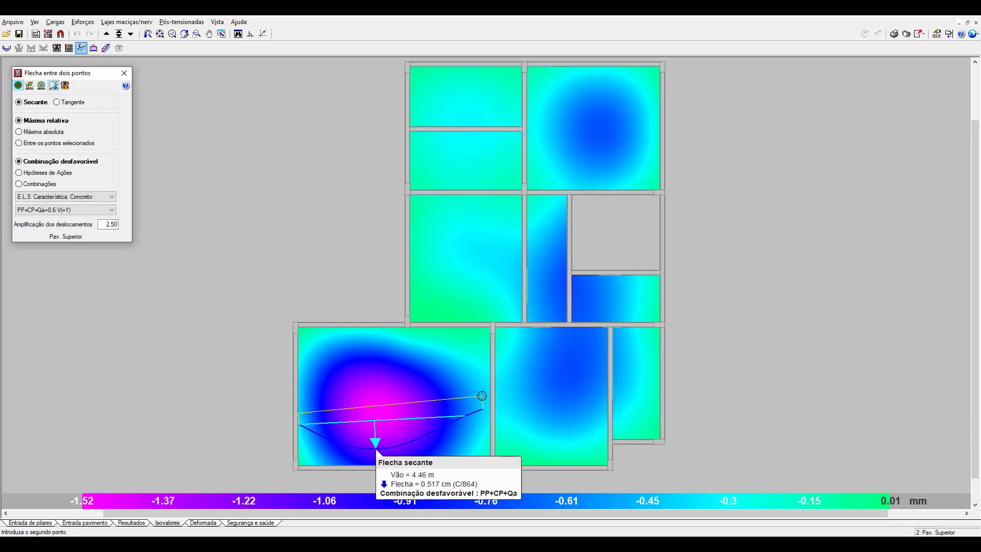
key("F8")
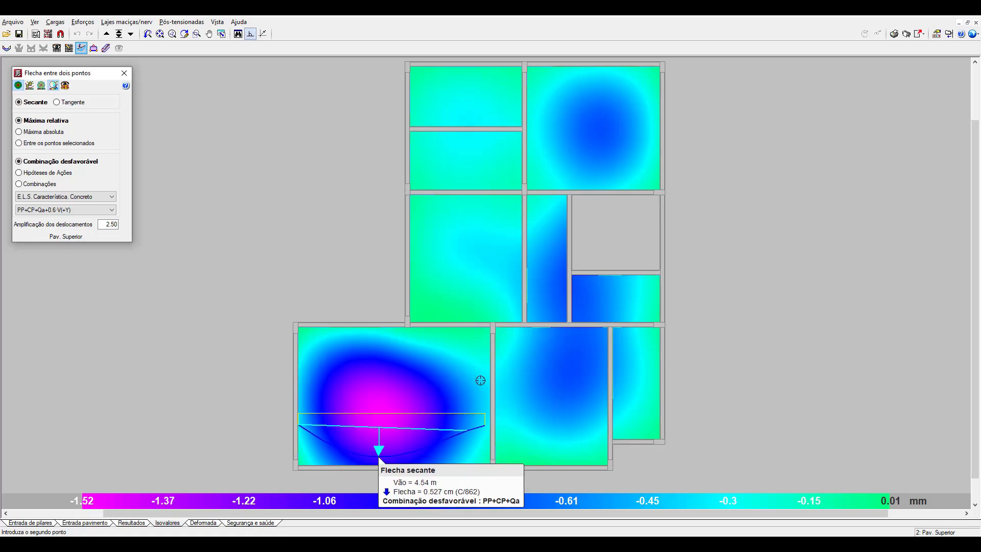
left_click(492, 387)
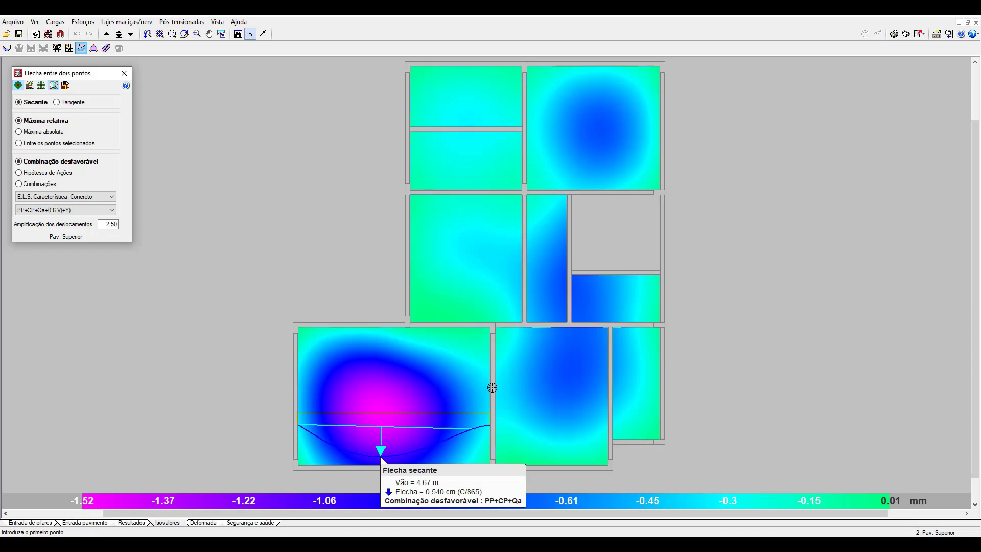
- Measure the maximum relative secant deflection vertically across the lower-left slab and in both directions across the upper-right slab
left_click(375, 465)
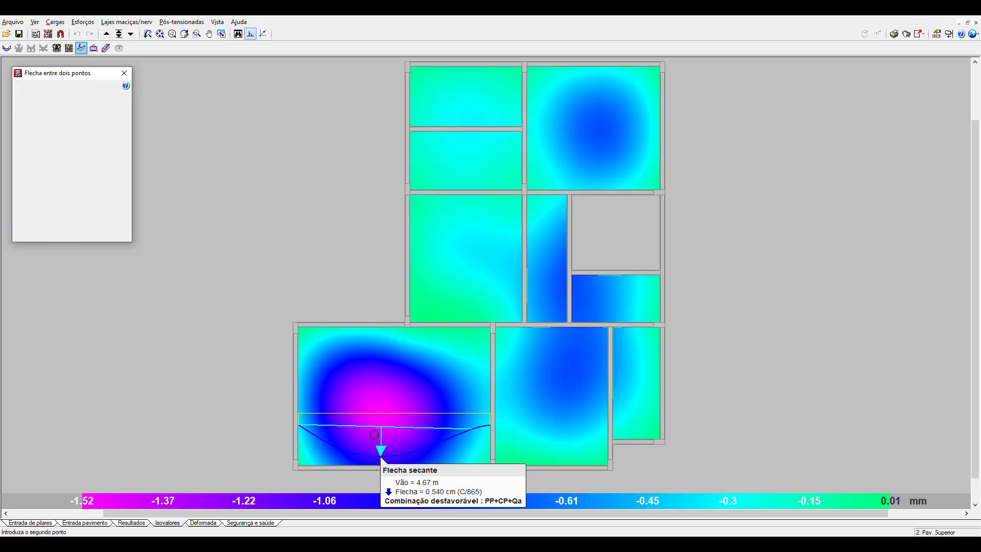
left_click(385, 326)
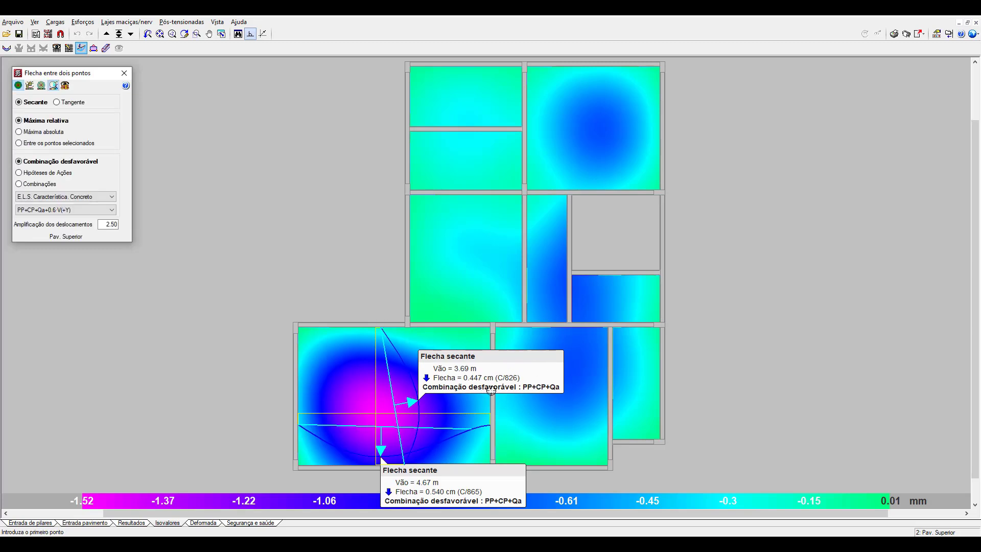
left_click(525, 128)
left_click(663, 125)
left_click(591, 67)
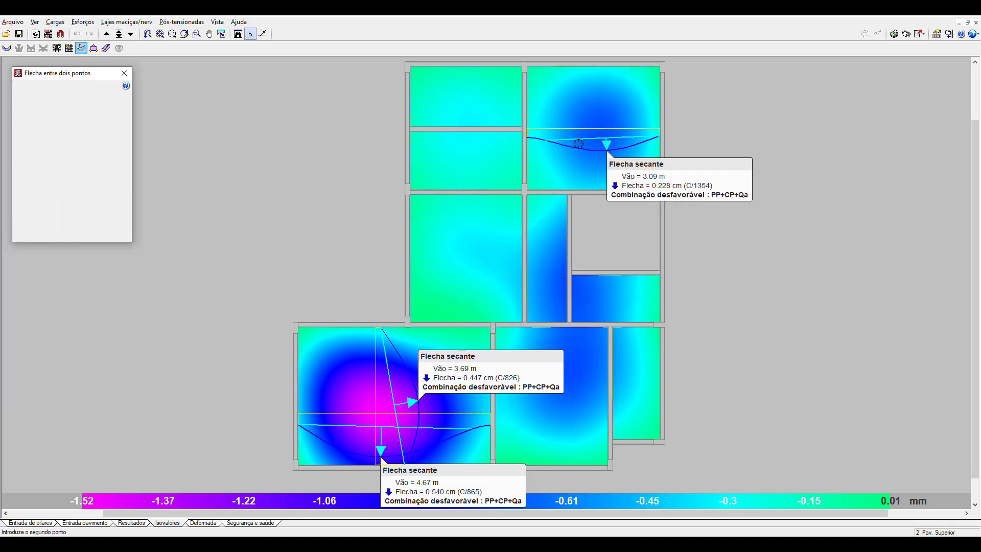
left_click(585, 190)
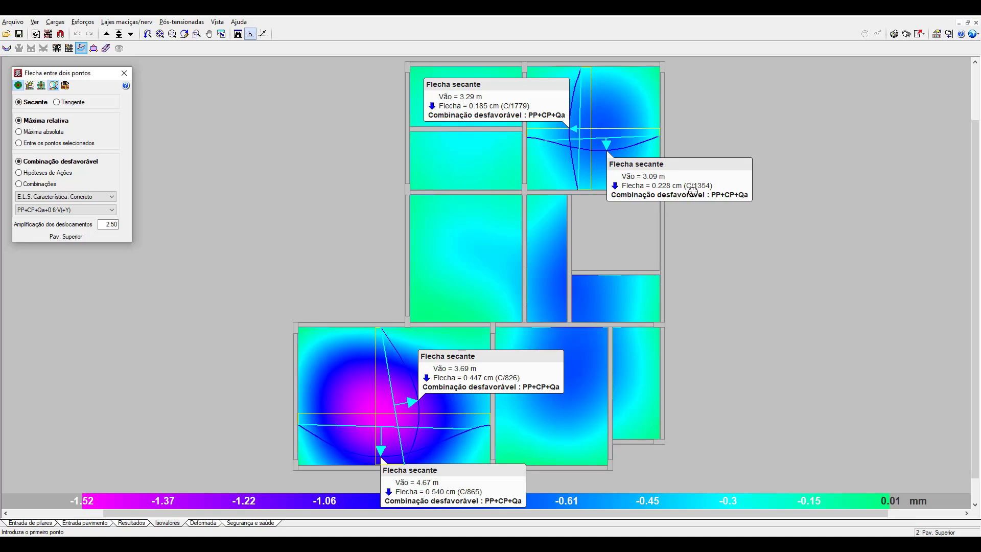
- Measure the secant deflection along the beam beside the narrow central slab and horizontally across the two lower-right slabs
left_click(572, 275)
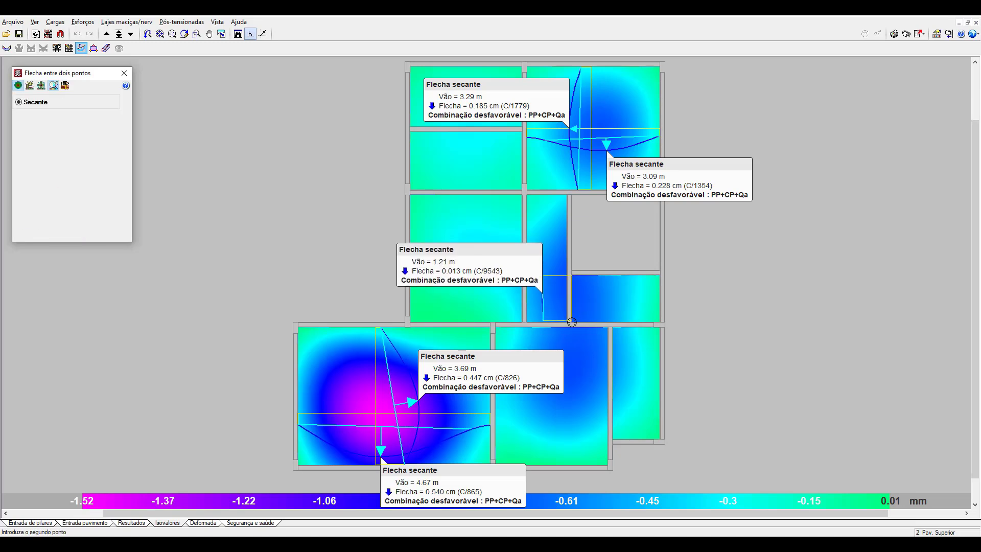
left_click(575, 322)
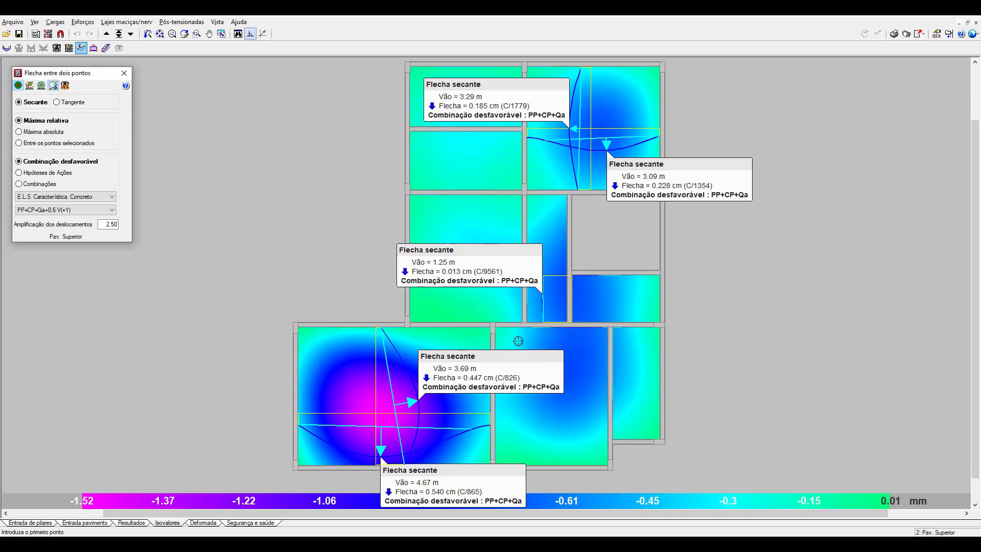
left_click(495, 342)
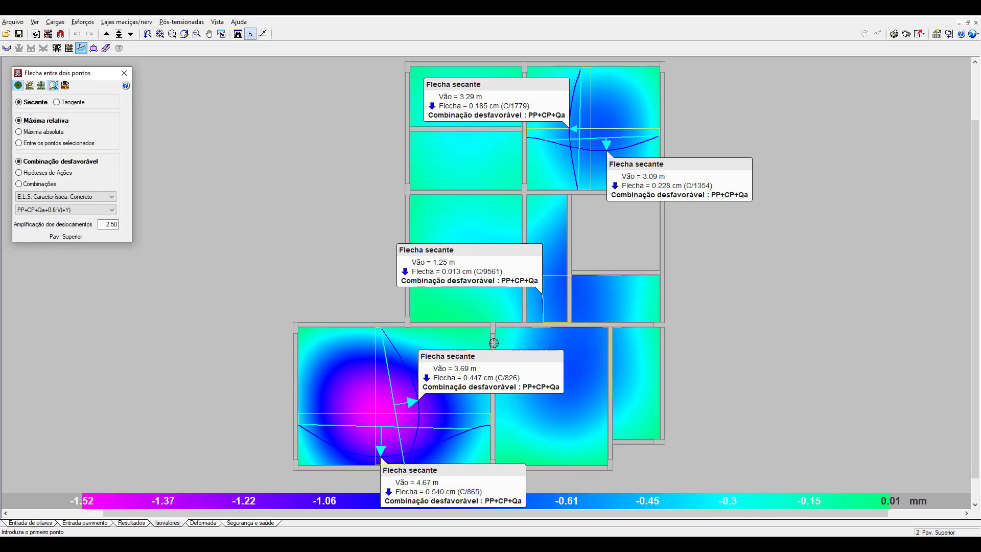
left_click(661, 338)
scroll(463, 333, "down", 2)
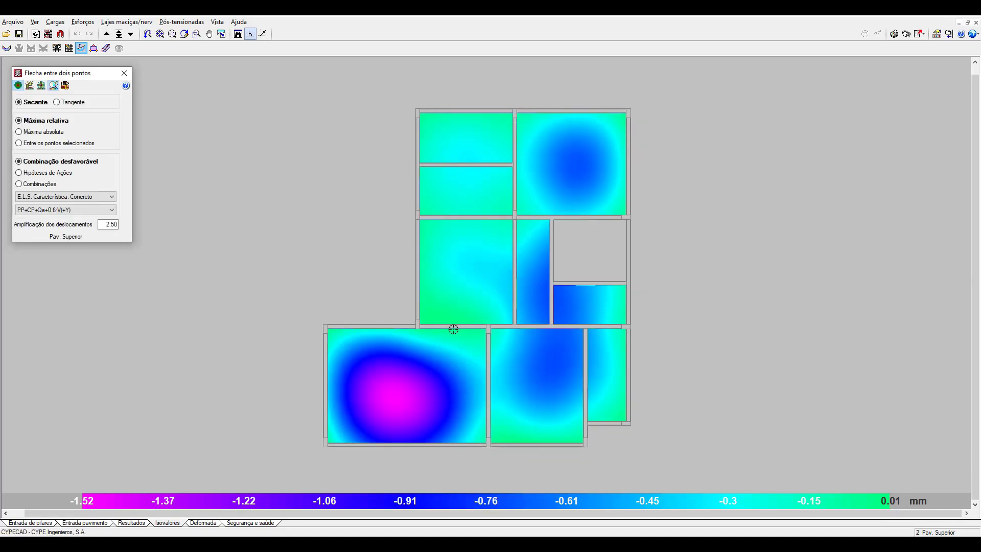
- Show the deformed shape of the whole structure in 3D for the combination PP+CP+Qa+V(+X)
left_click(204, 524)
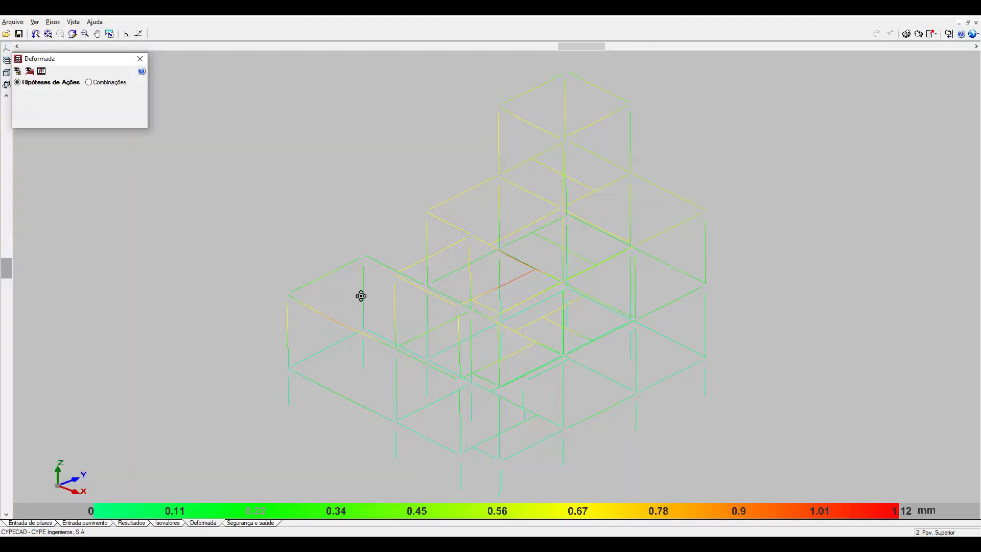
middle_click_drag(392, 274, 350, 263)
left_click(105, 88)
left_click(72, 95)
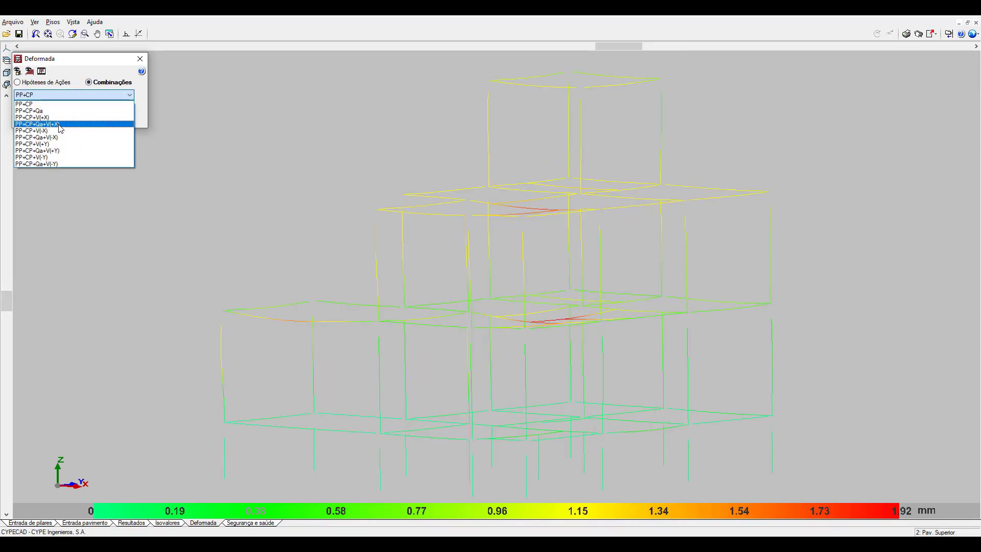
left_click(60, 124)
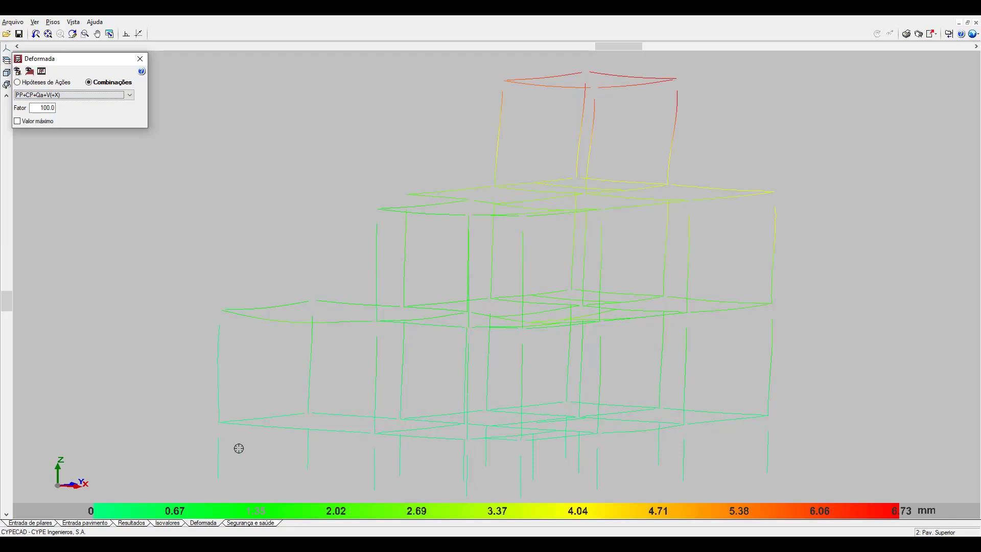
- Compare the deformed shapes for PP+CP+Qa with V(-X), V(+Y) and V(-Y), finishing on PP+CP+Qa+V(-X)
left_click(67, 95)
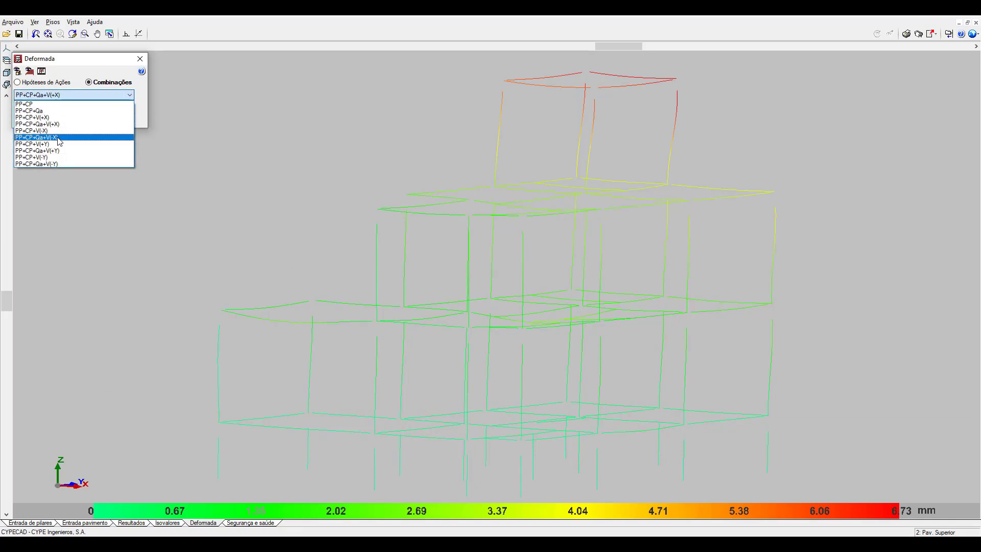
left_click(58, 138)
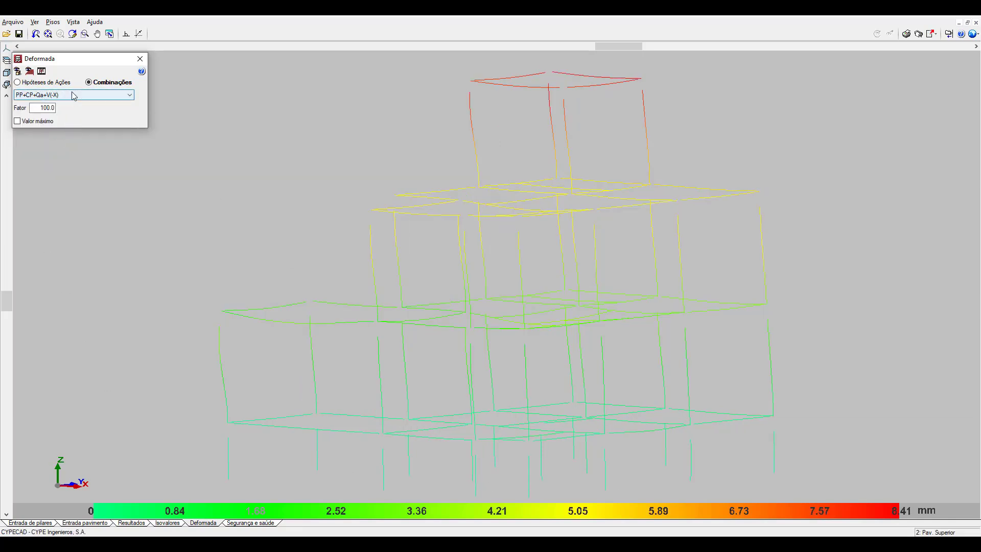
left_click(70, 95)
left_click(63, 151)
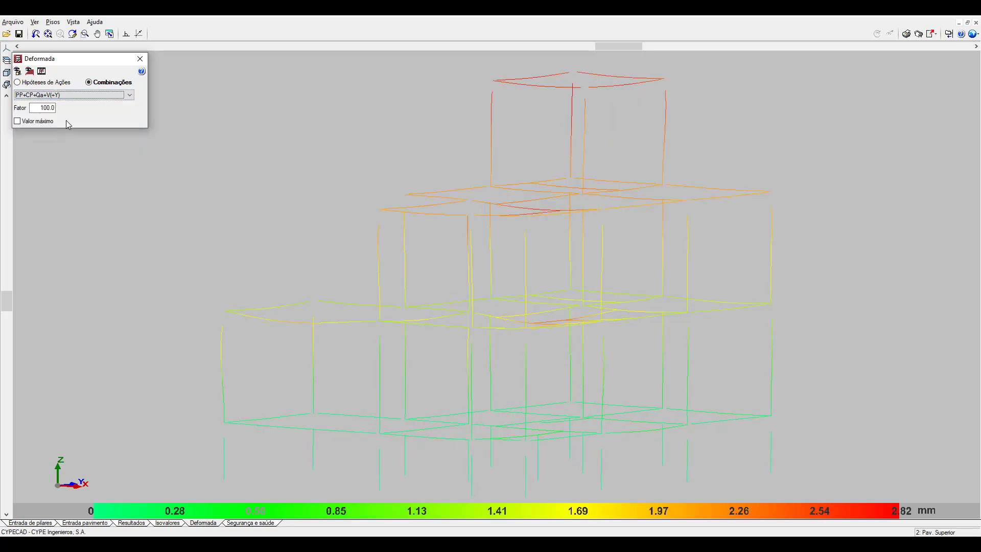
left_click(68, 94)
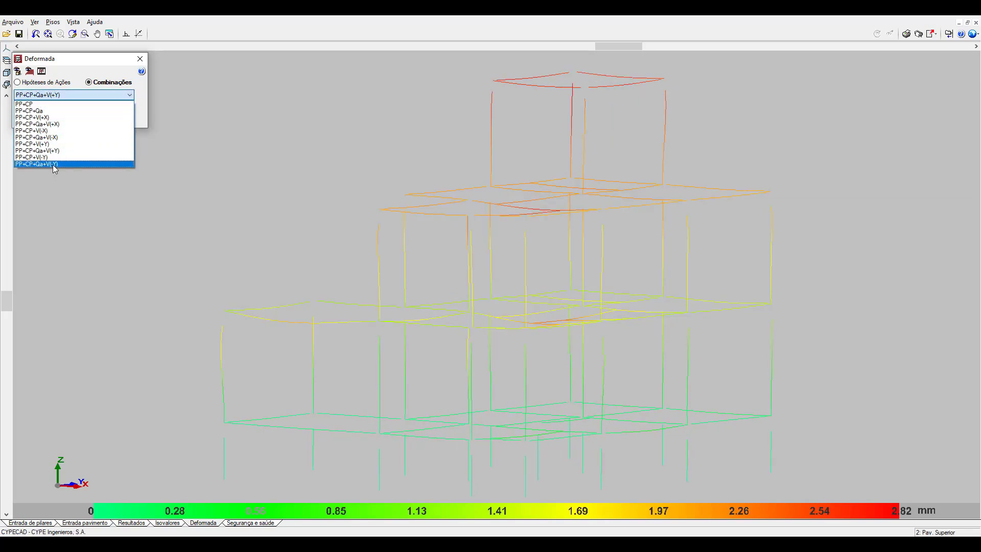
left_click(53, 164)
left_click(64, 95)
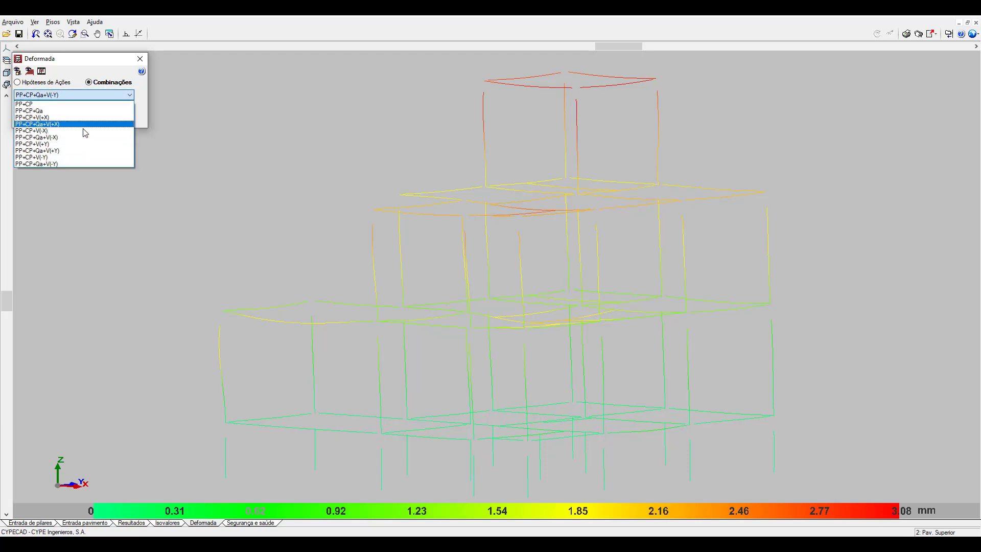
left_click(60, 138)
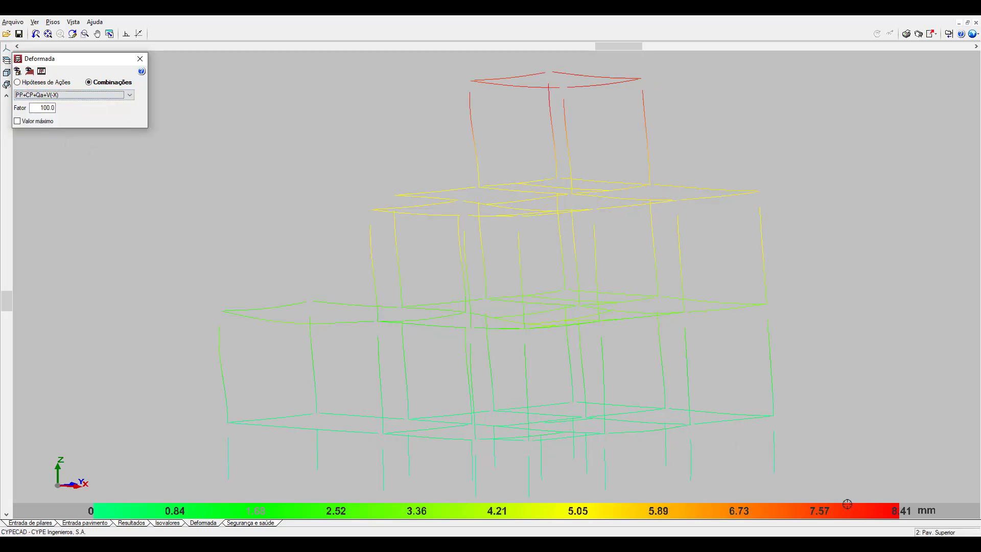
- Examine the deformed frame under PP+CP+Qa+V(-X) from several angles, from the top storey down to the foundation level
middle_click_drag(540, 315, 561, 231)
scroll(567, 363, "down", 4)
scroll(614, 344, "down", 1)
scroll(491, 151, "up", 1)
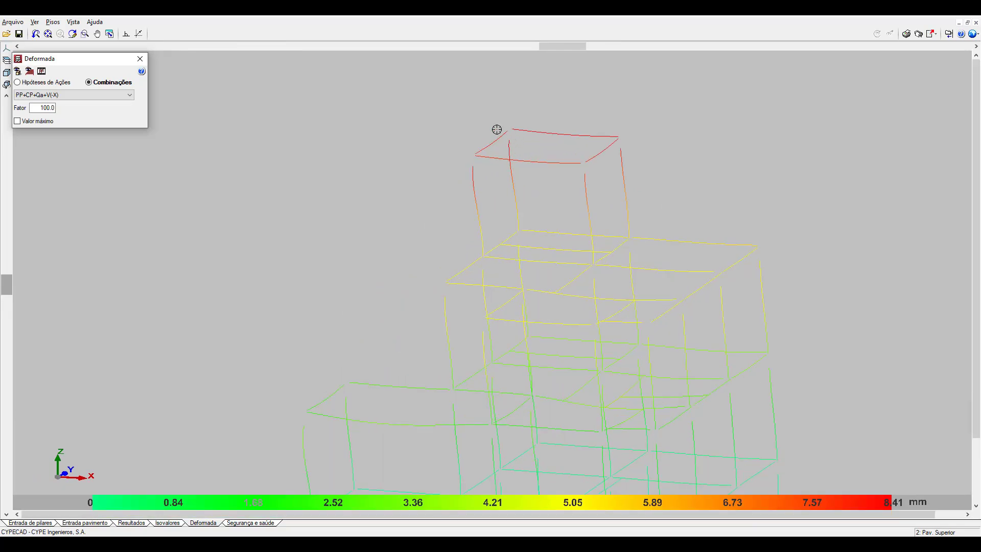
scroll(486, 212, "down", 1)
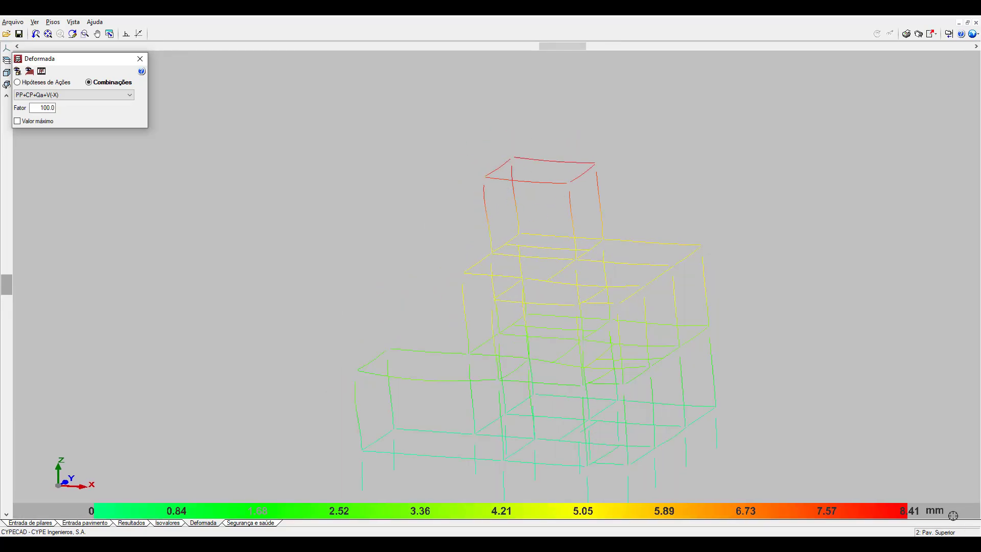
scroll(659, 337, "down", 1)
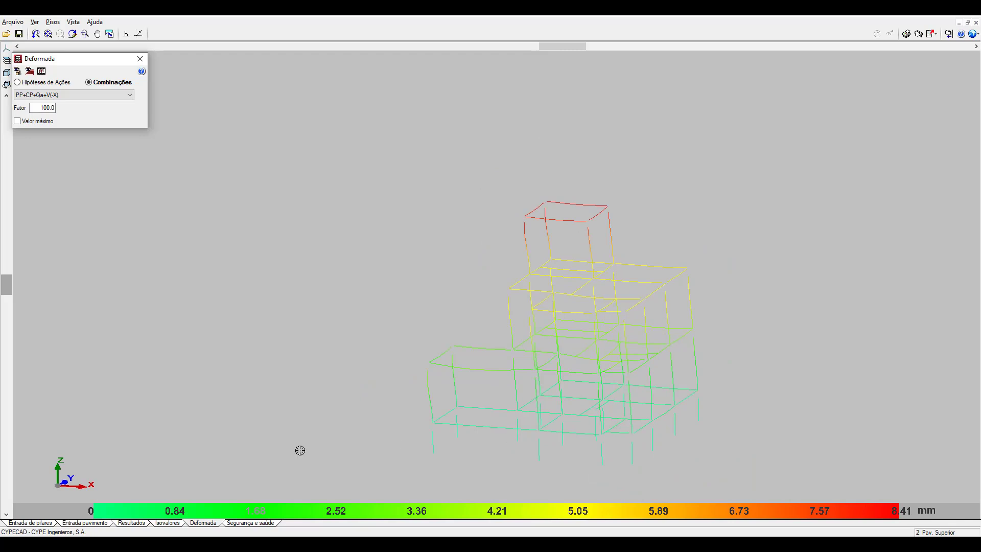
left_click_drag(580, 389, 589, 339)
- Set the deformation factor to 1 and check the frame's true-scale shape in a frontal view
left_click_drag(74, 107, 90, 106)
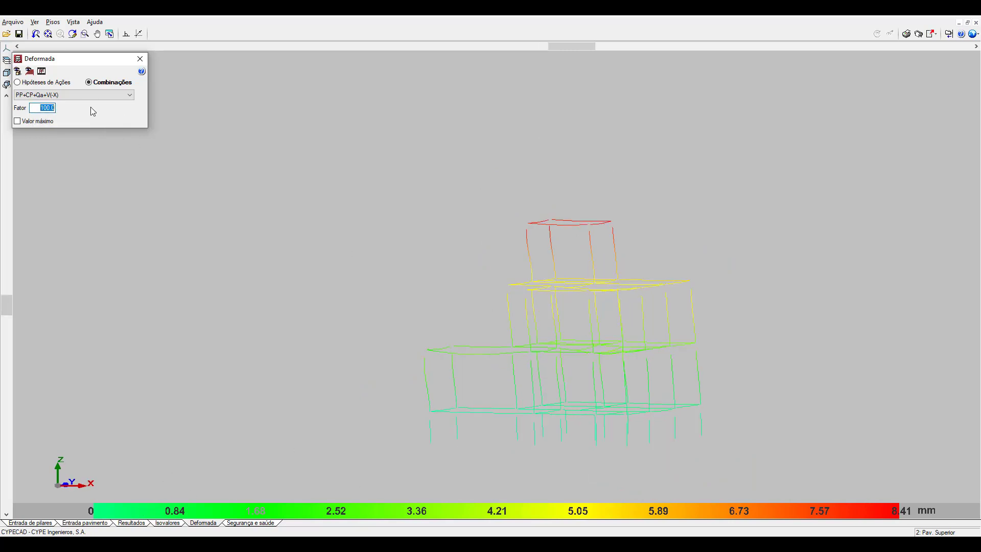
type("1")
left_click_drag(432, 301, 499, 273)
scroll(499, 273, "down", 5)
left_click_drag(473, 306, 517, 269)
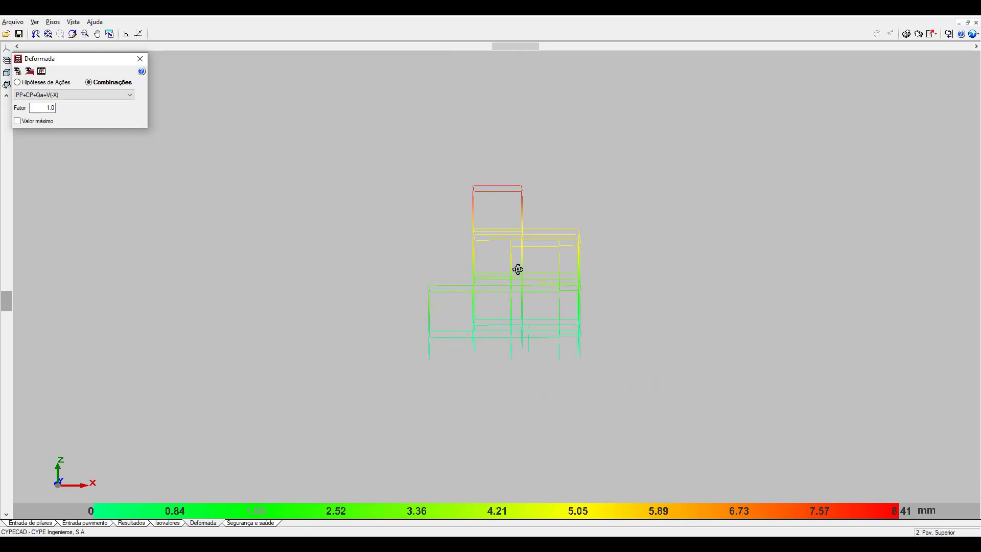
- Set the deformation factor to 50 and check the frame's amplified shape
left_click(54, 107)
left_click(44, 108)
type("50")
key("Return")
left_click_drag(464, 176, 95, 129)
- Set the deformation factor to 100 and examine the amplified sway of columns and beams from the front and at an angle
left_click(39, 107)
type("100")
key("Return")
left_click_drag(260, 179, 425, 251)
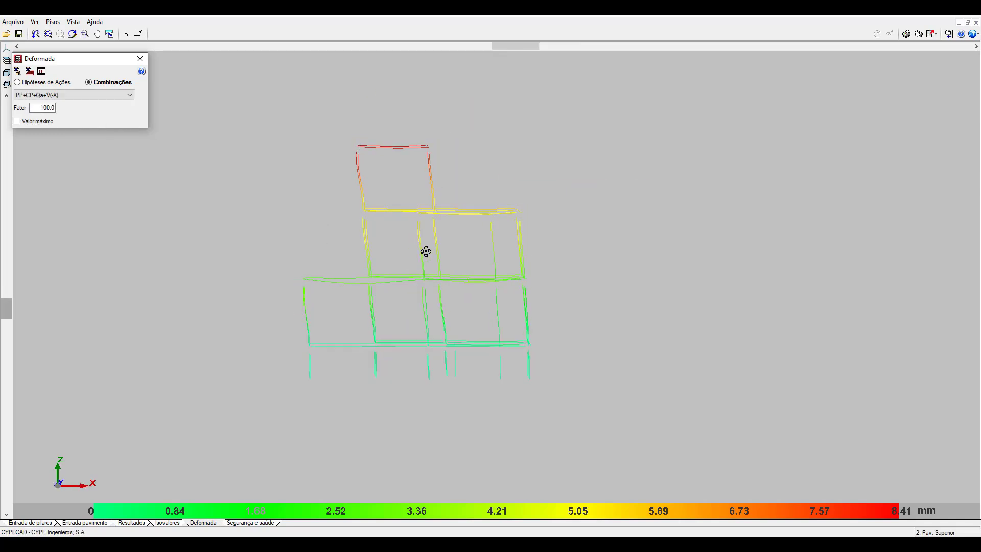
scroll(412, 236, "up", 4)
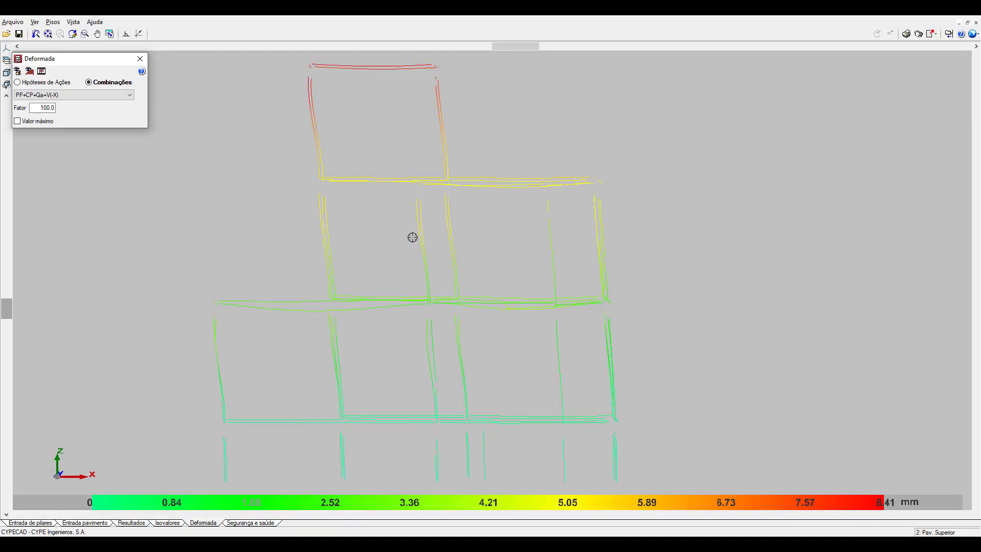
left_click_drag(546, 192, 512, 213)
left_click_drag(462, 190, 482, 331)
scroll(482, 332, "up", 1)
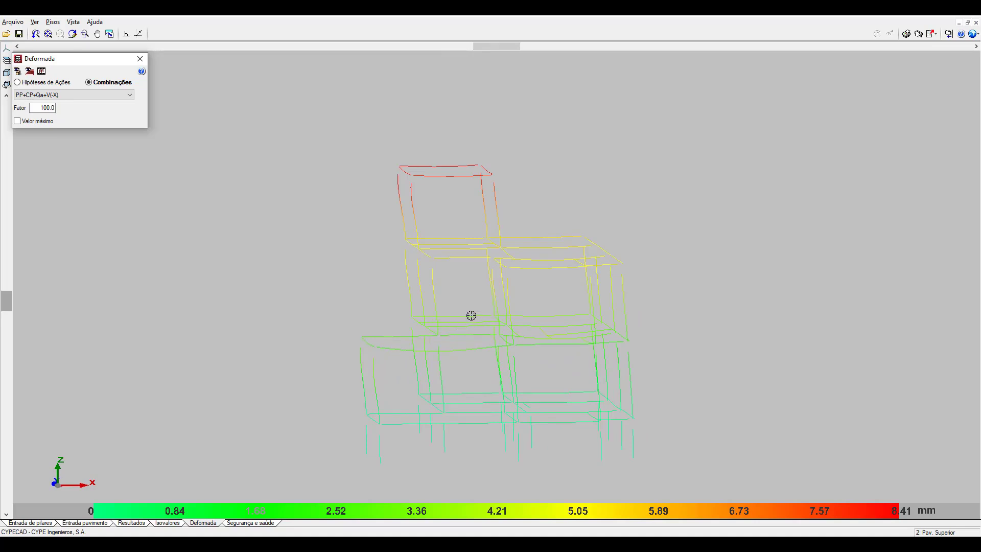
middle_click_drag(483, 314, 464, 299)
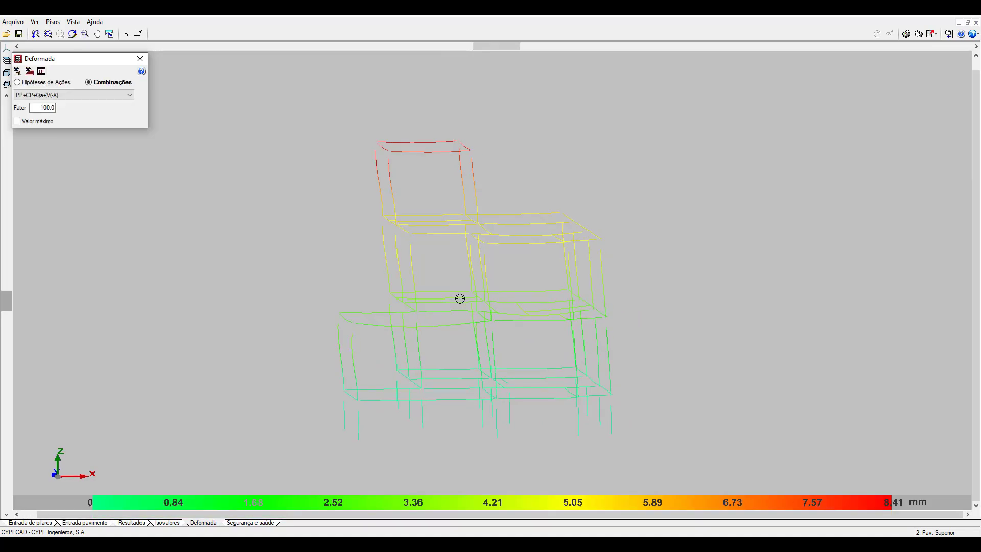
scroll(459, 298, "up", 2)
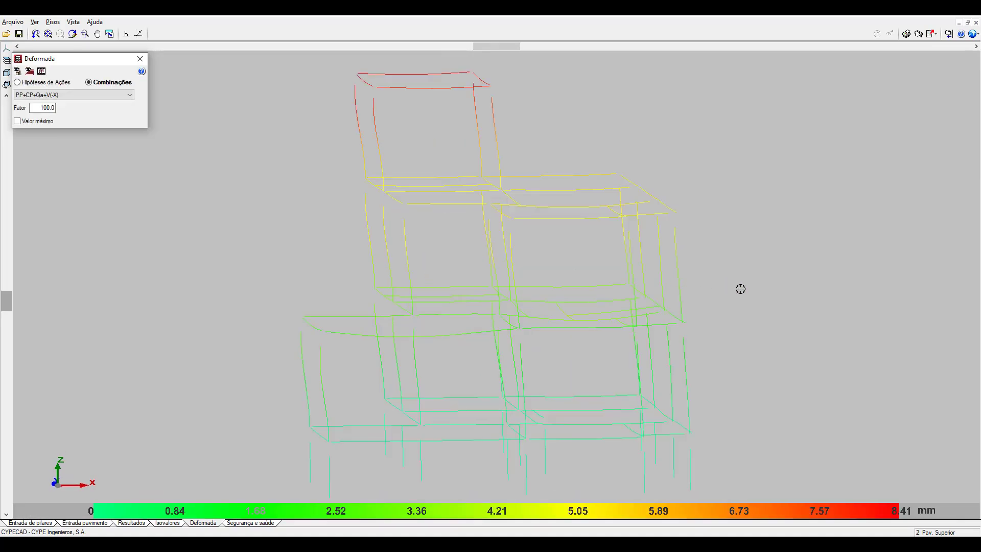